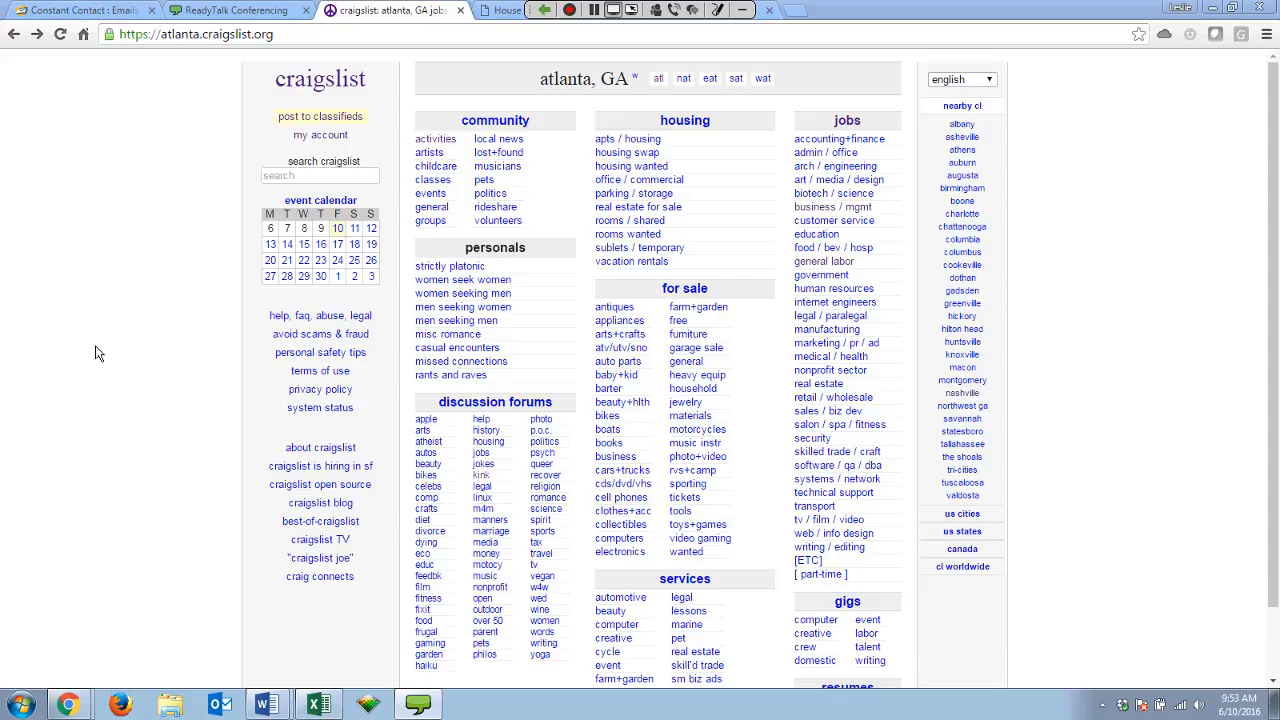
# Start a new classified posting from the Craigslist Atlanta home page.
pyautogui.click(308, 119)
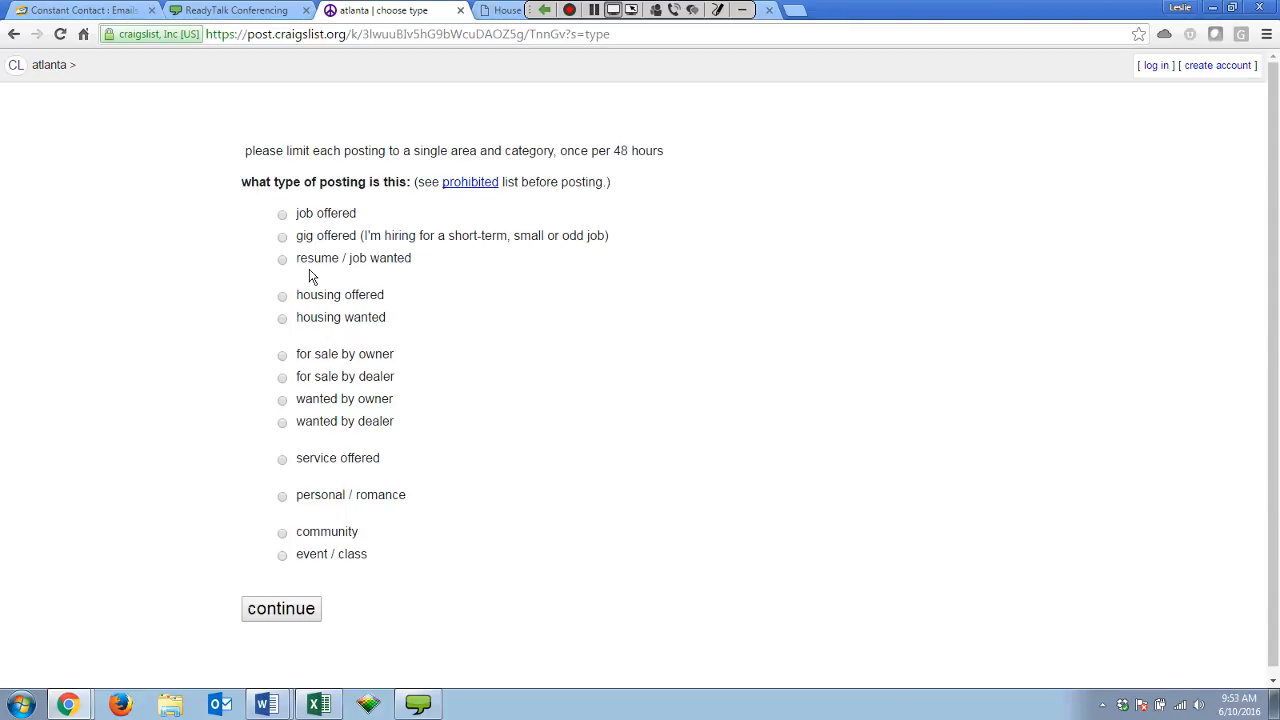
# Make the post a 'job offered' in the general labor category.
pyautogui.click(282, 214)
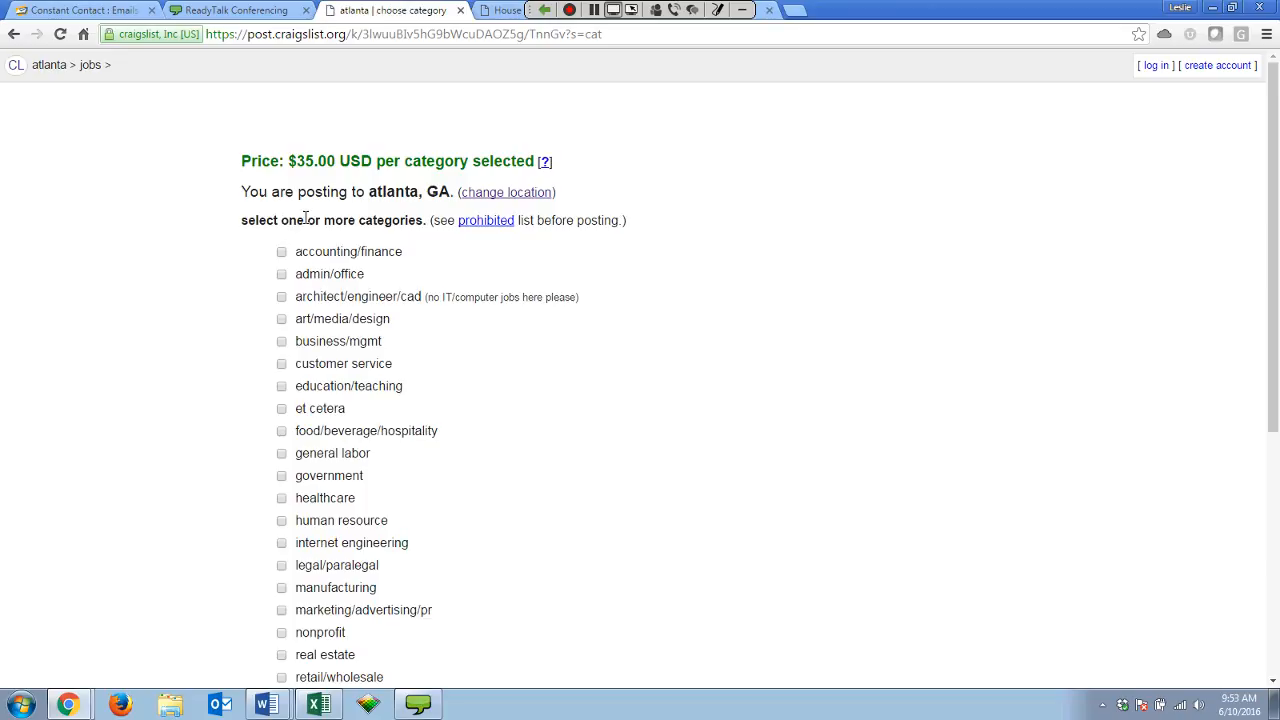
pyautogui.scroll(-1, 212, 376)
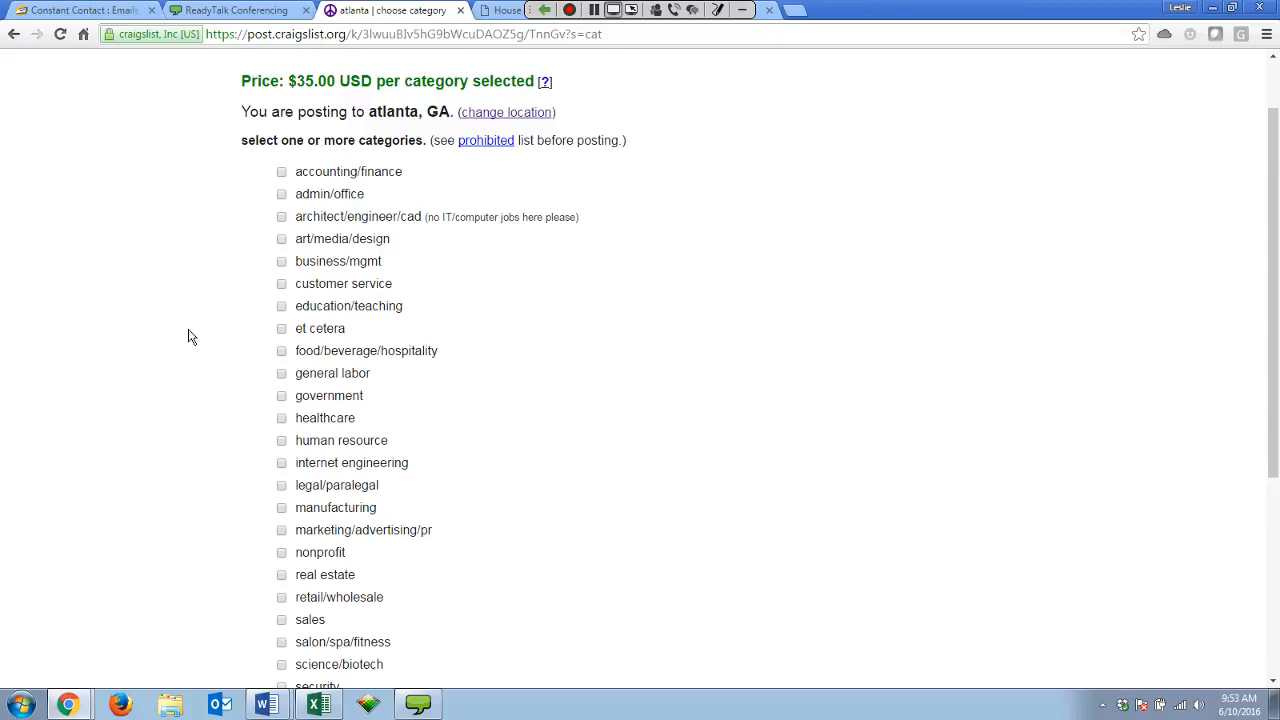
pyautogui.scroll(-1, 198, 305)
pyautogui.scroll(1, 203, 277)
pyautogui.click(283, 374)
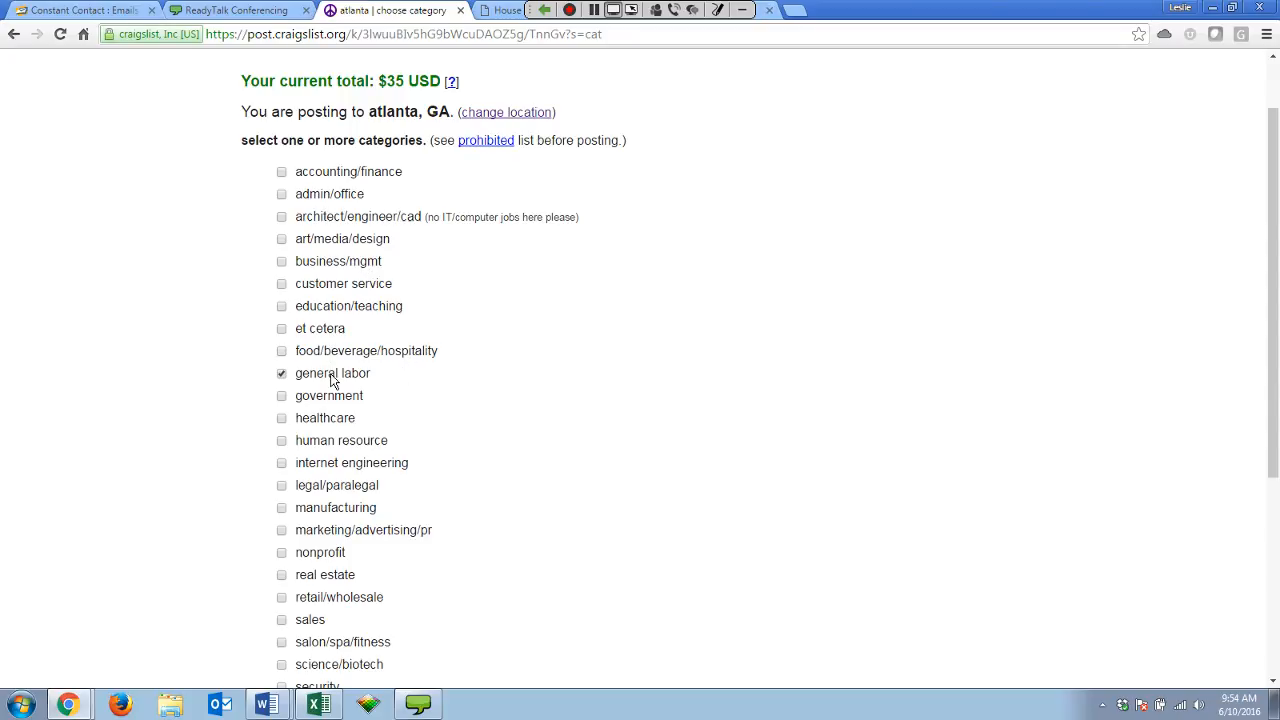
pyautogui.scroll(-3, 234, 409)
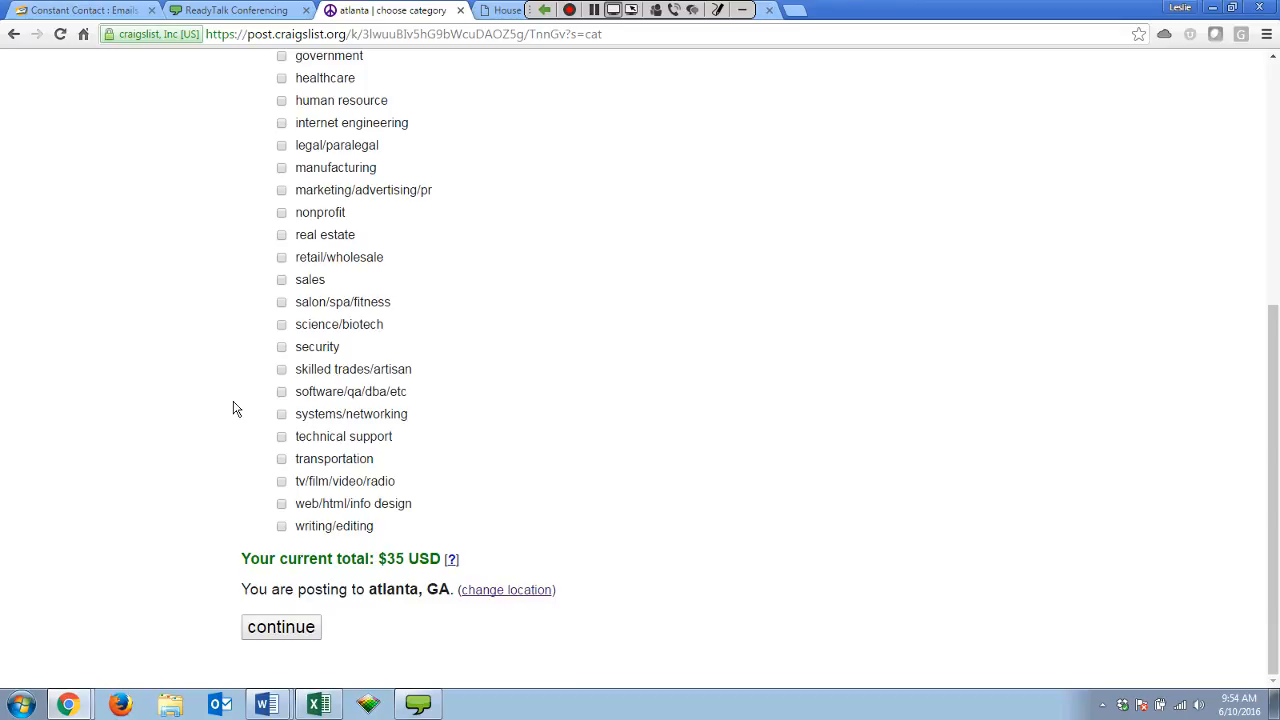
pyautogui.scroll(4, 162, 441)
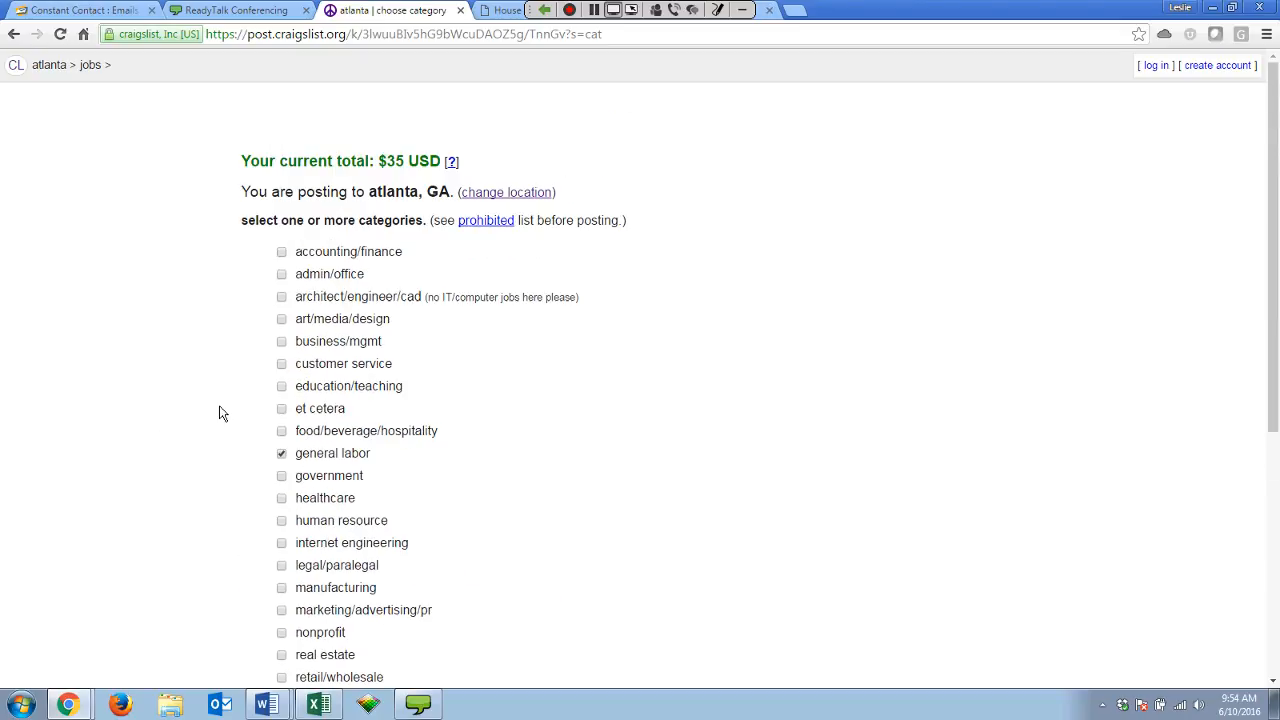
# Leave business/mgmt unchecked, continue, and pick 'otp north' as the location.
pyautogui.click(281, 341)
pyautogui.click(281, 341)
pyautogui.scroll(-5, 281, 343)
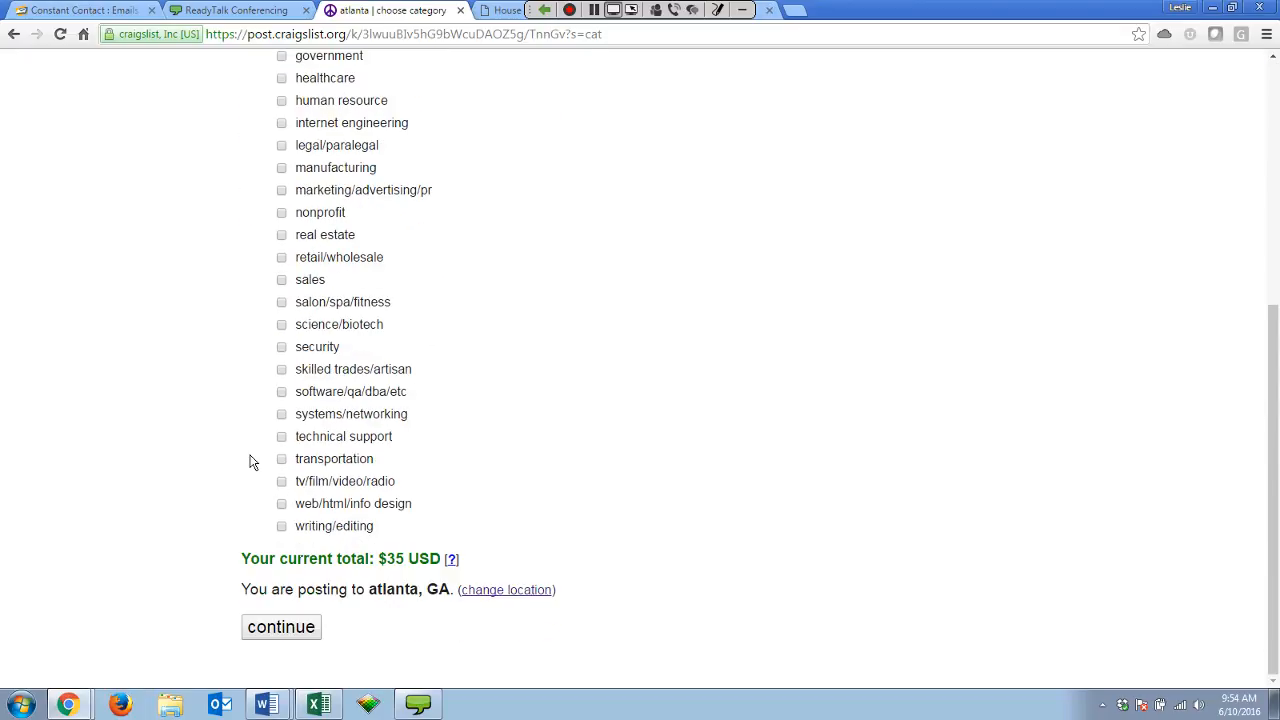
pyautogui.click(281, 624)
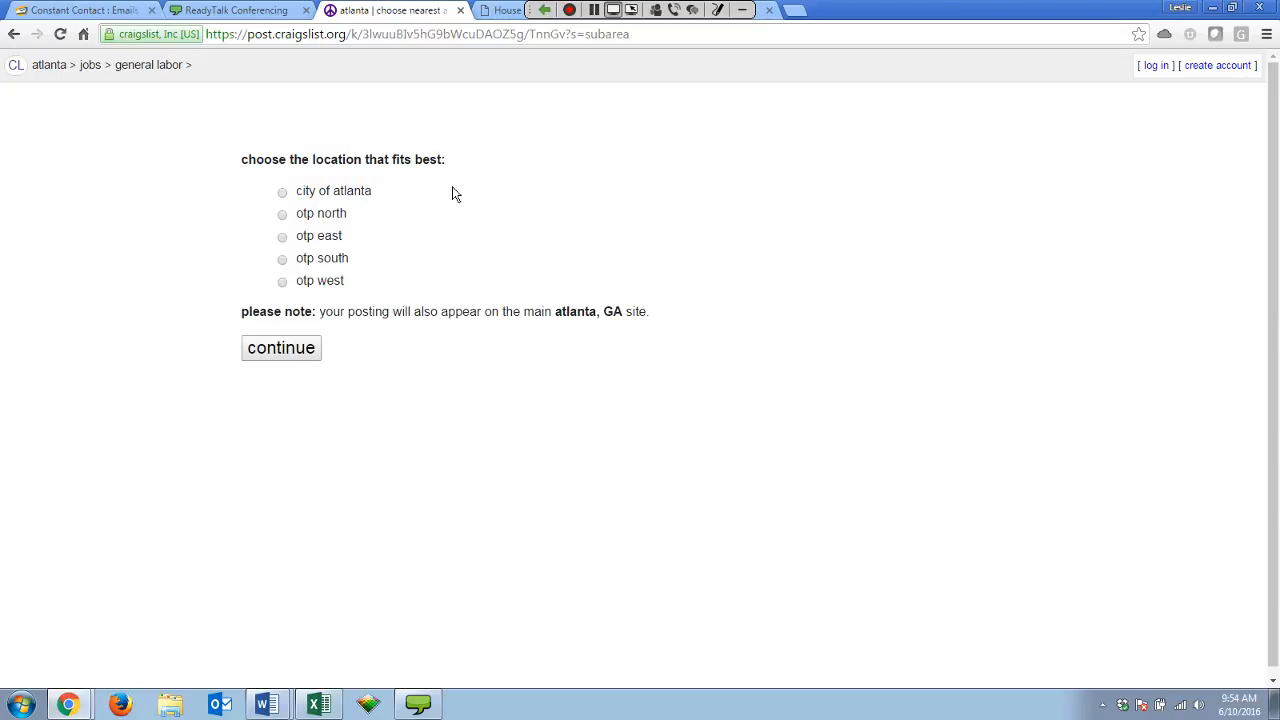
pyautogui.click(296, 216)
# Autofill the contact email from a saved entry and choose 'show my real email address'.
pyautogui.scroll(-2, 200, 345)
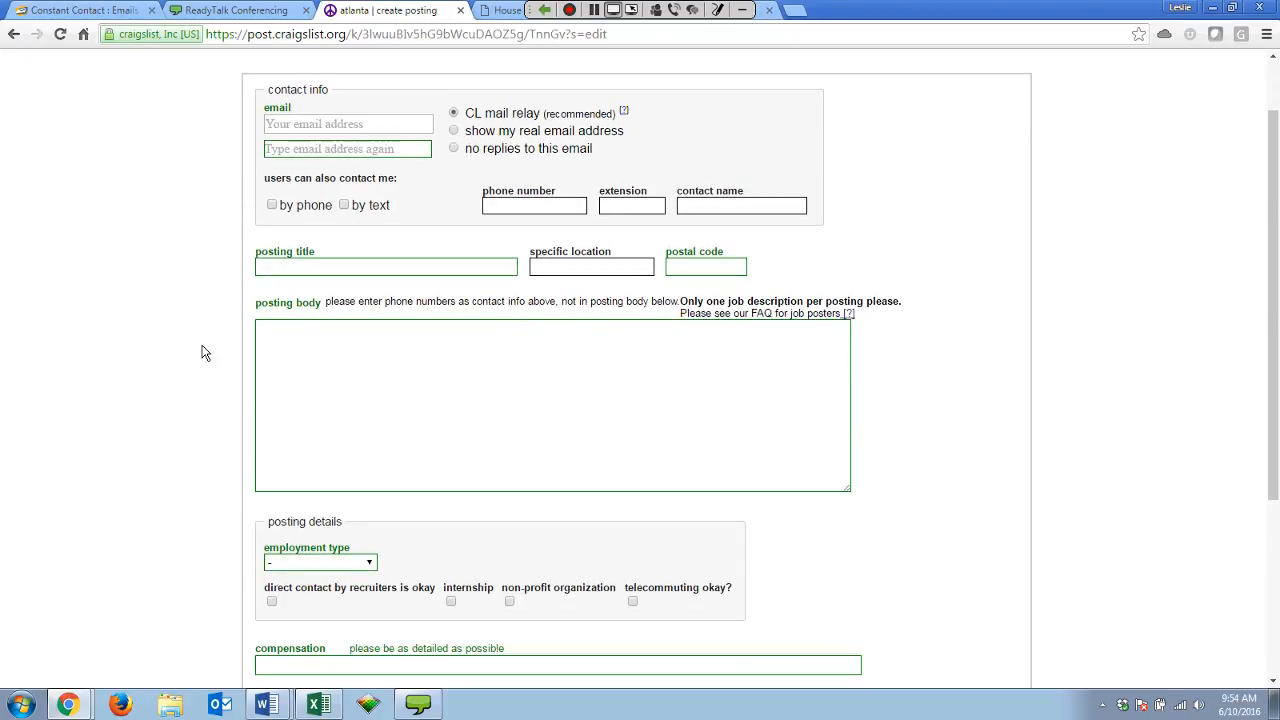
pyautogui.scroll(2, 203, 358)
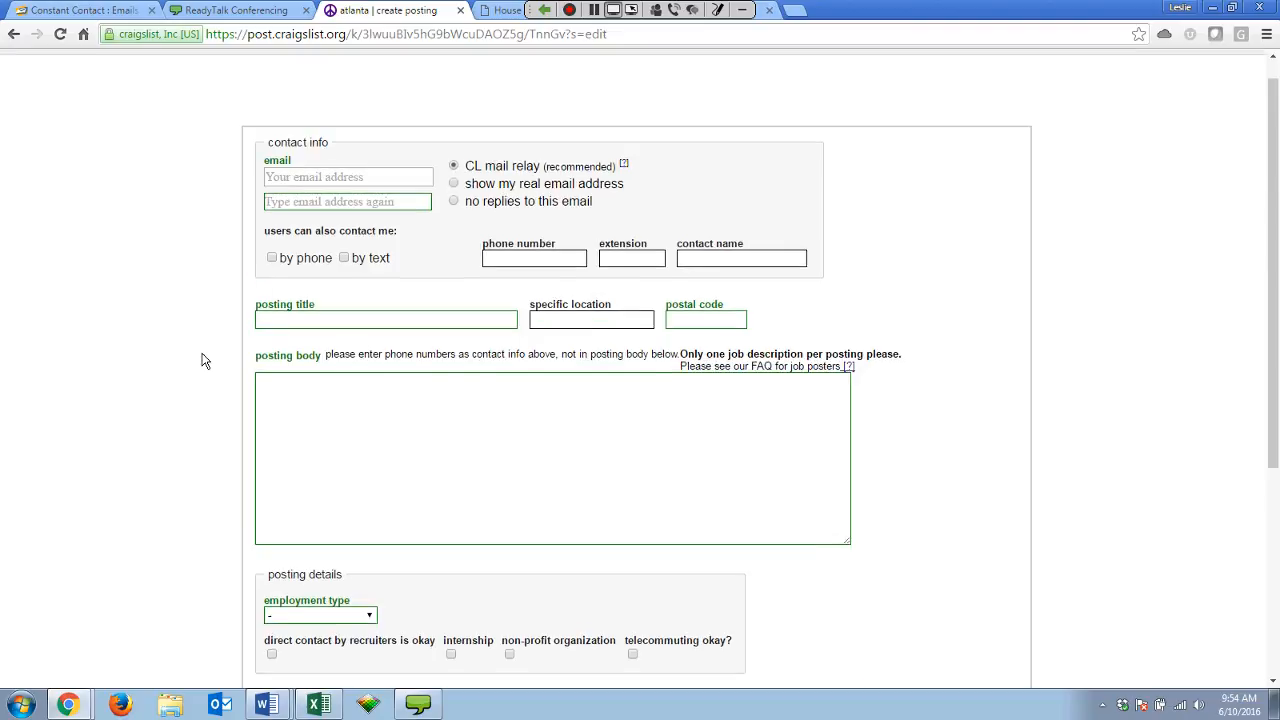
pyautogui.scroll(-2, 203, 360)
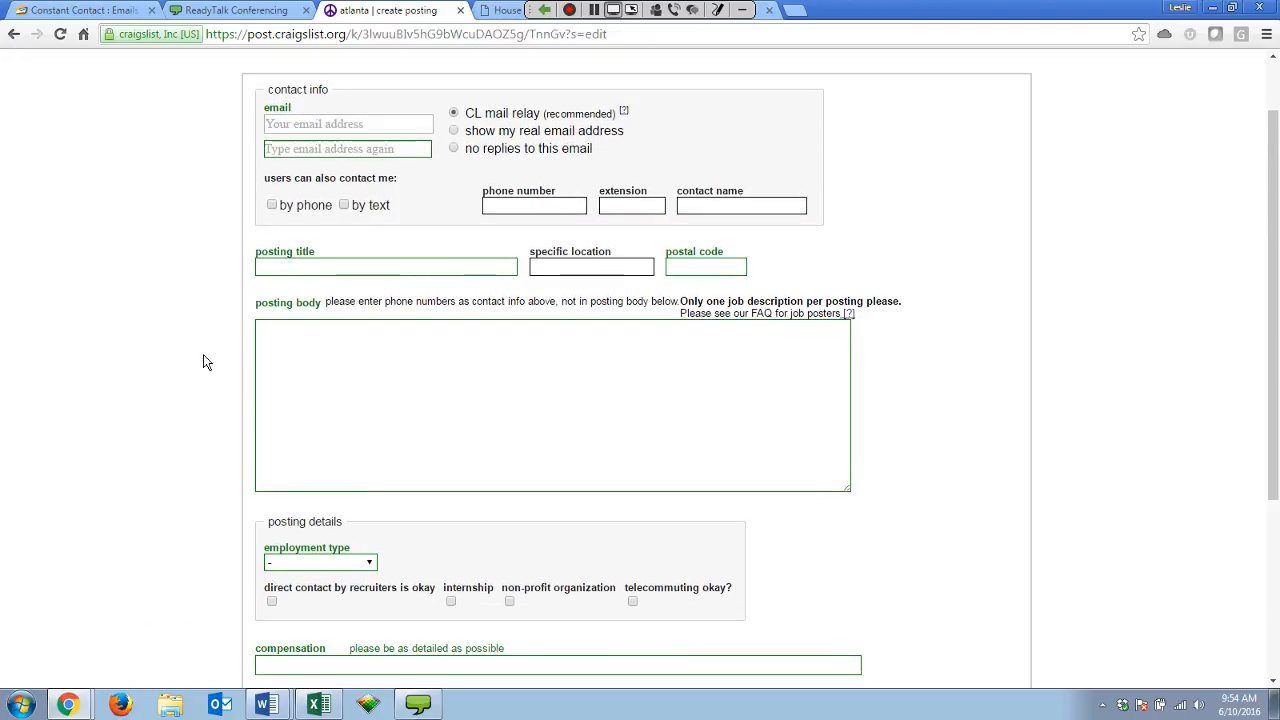
pyautogui.click(268, 124)
pyautogui.write('le')
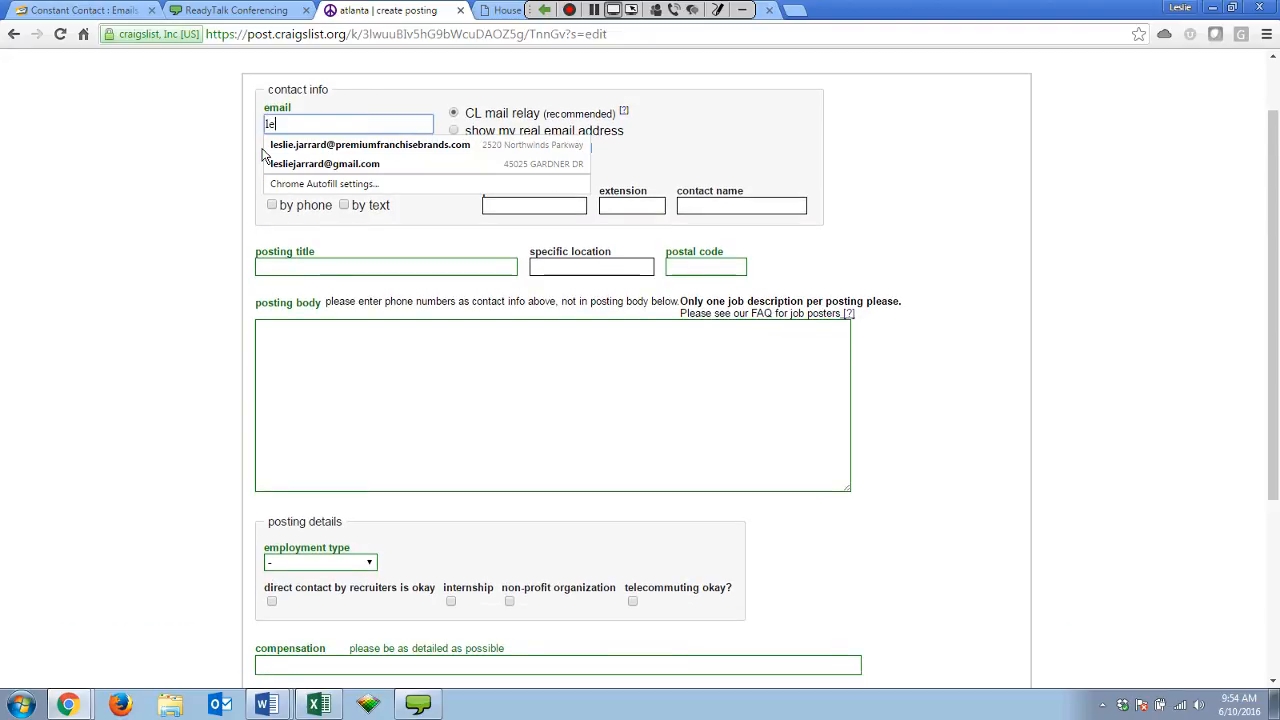
pyautogui.click(290, 147)
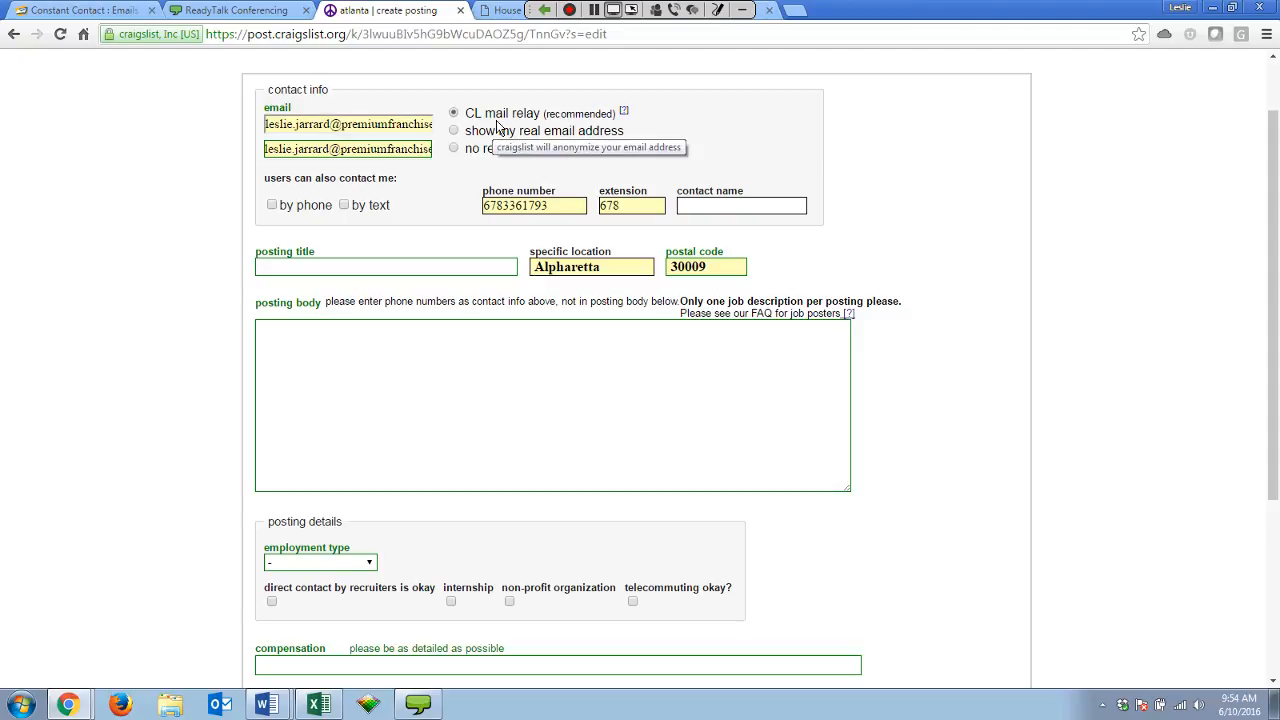
pyautogui.click(455, 132)
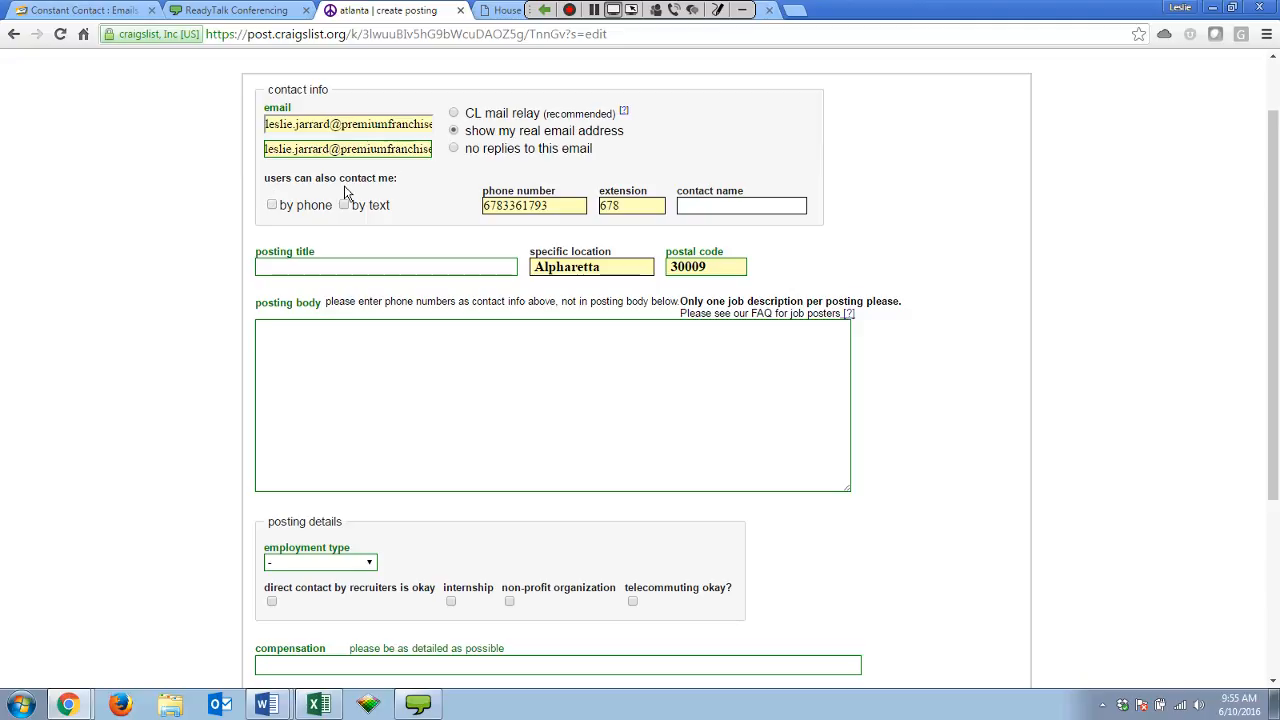
# Allow contact by phone, clear the extension, and paste in the new phone number.
pyautogui.click(271, 206)
pyautogui.click(560, 208)
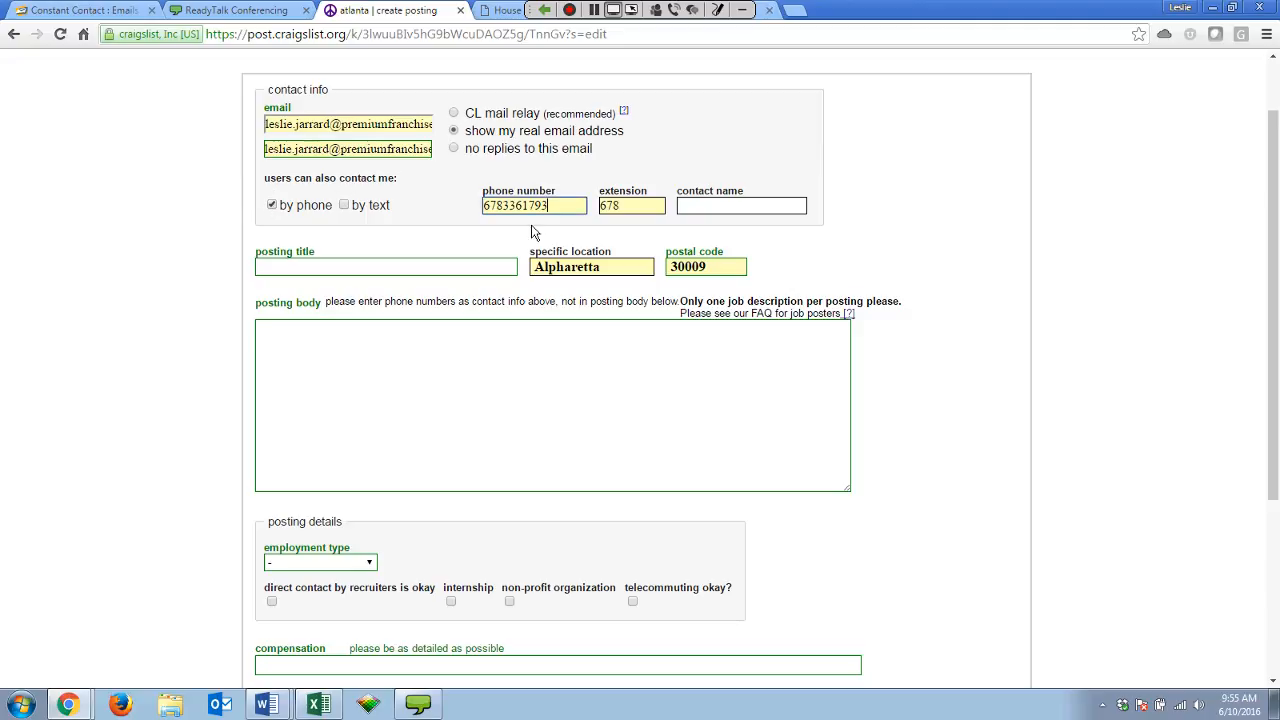
pyautogui.doubleClick(612, 207)
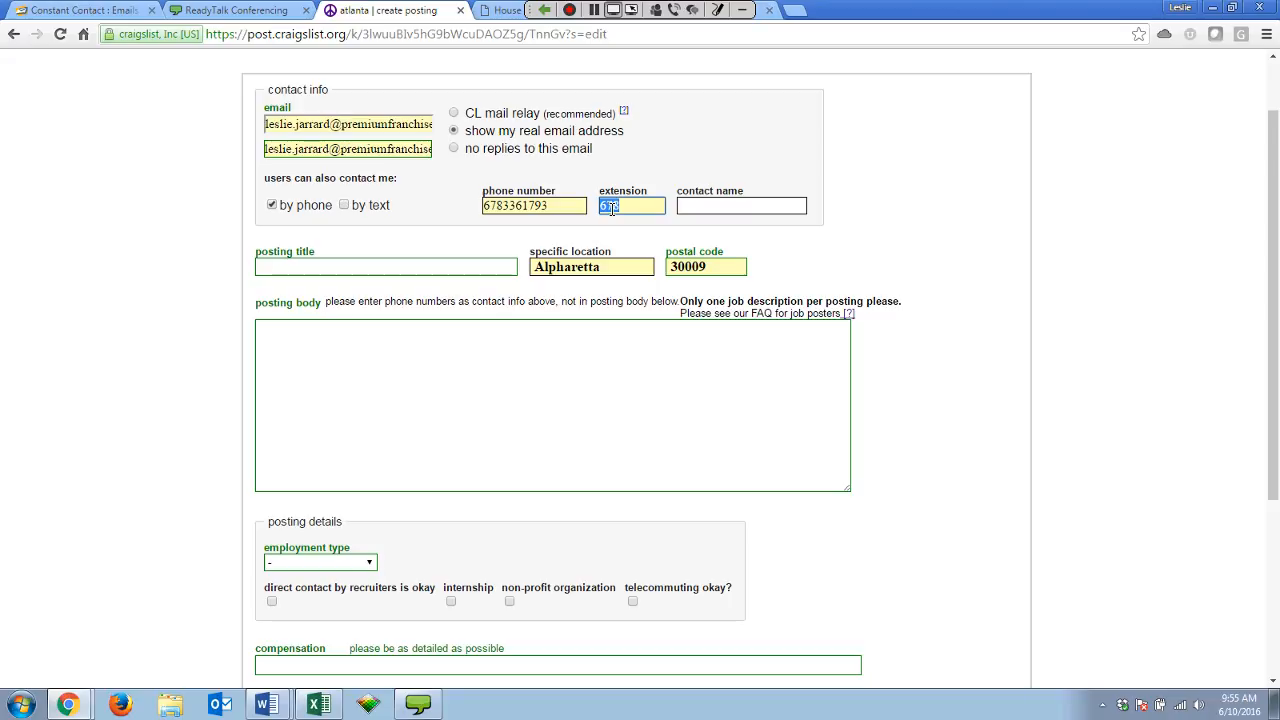
pyautogui.press('BackSpace')
pyautogui.click(560, 207)
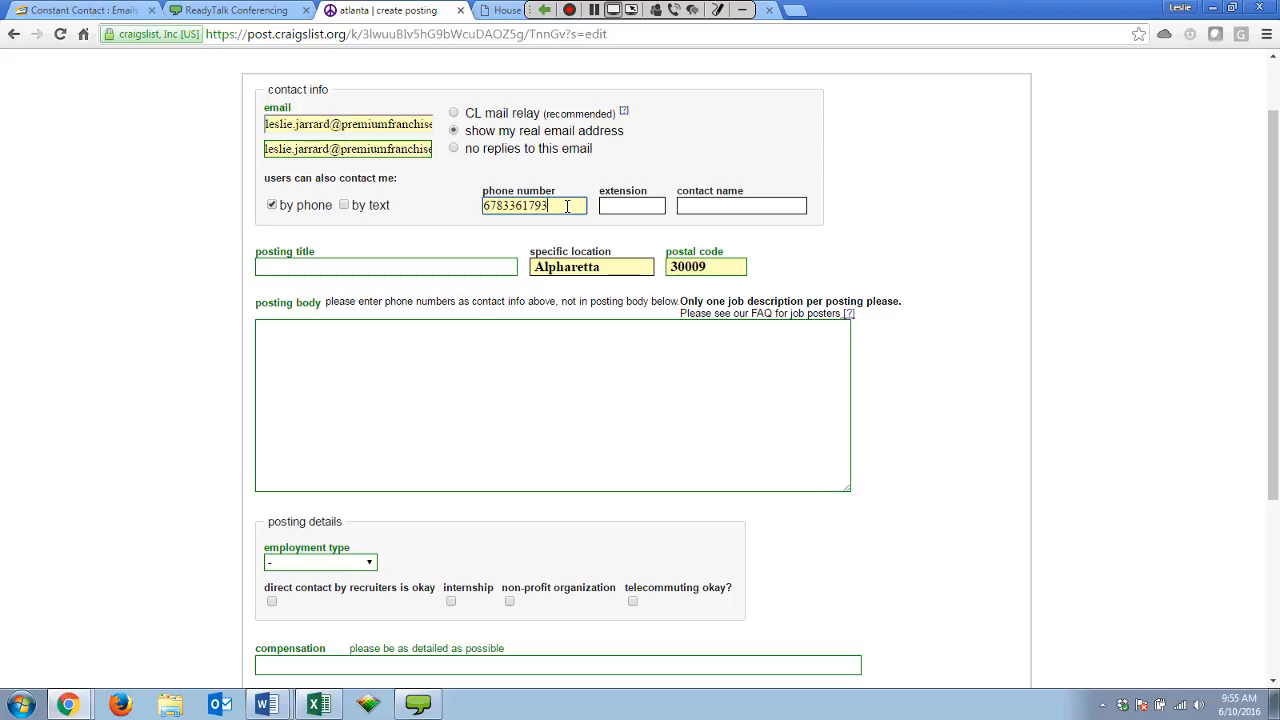
pyautogui.click(559, 205)
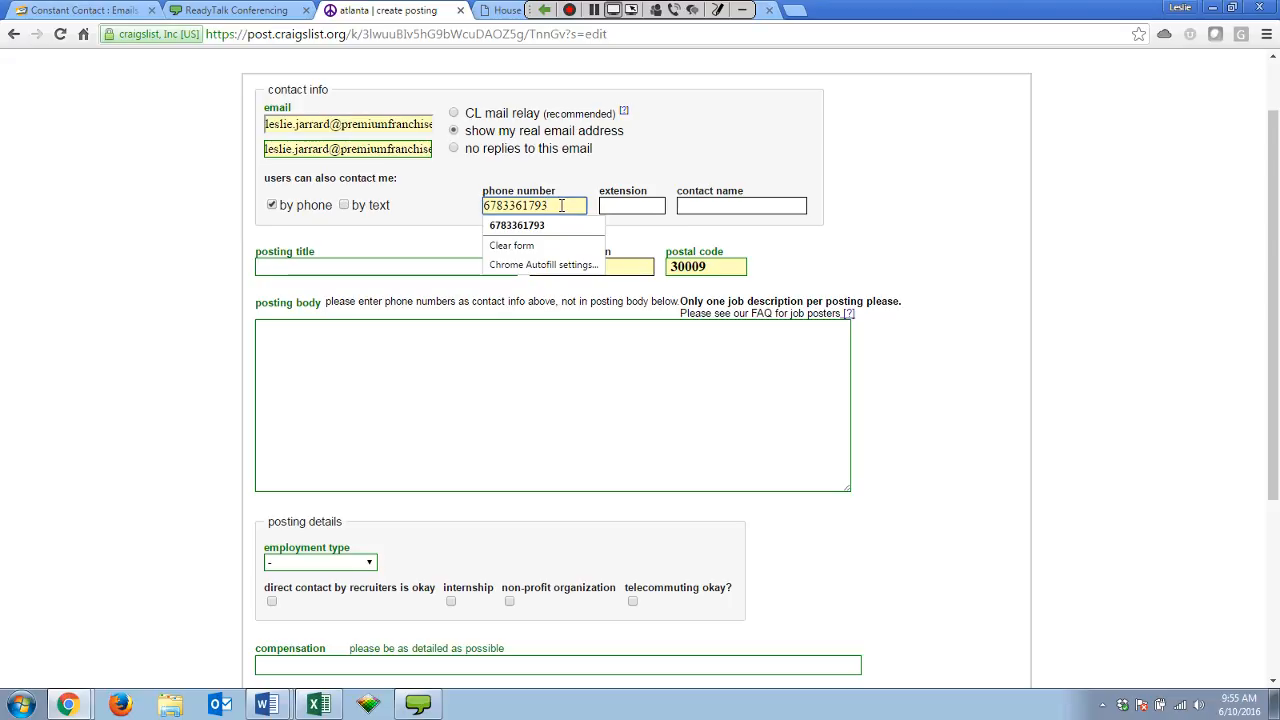
pyautogui.click(183, 184)
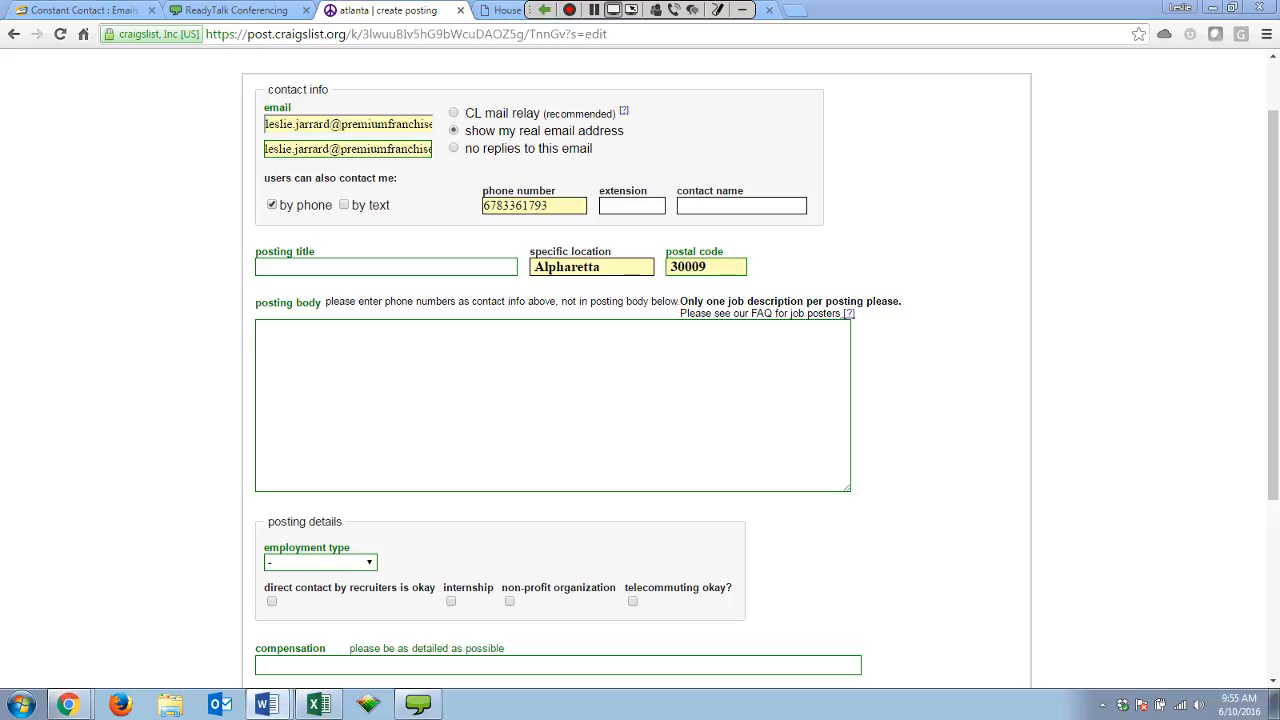
pyautogui.doubleClick(487, 203)
pyautogui.press('BackSpace')
pyautogui.hotkey('ctrl', 'v')
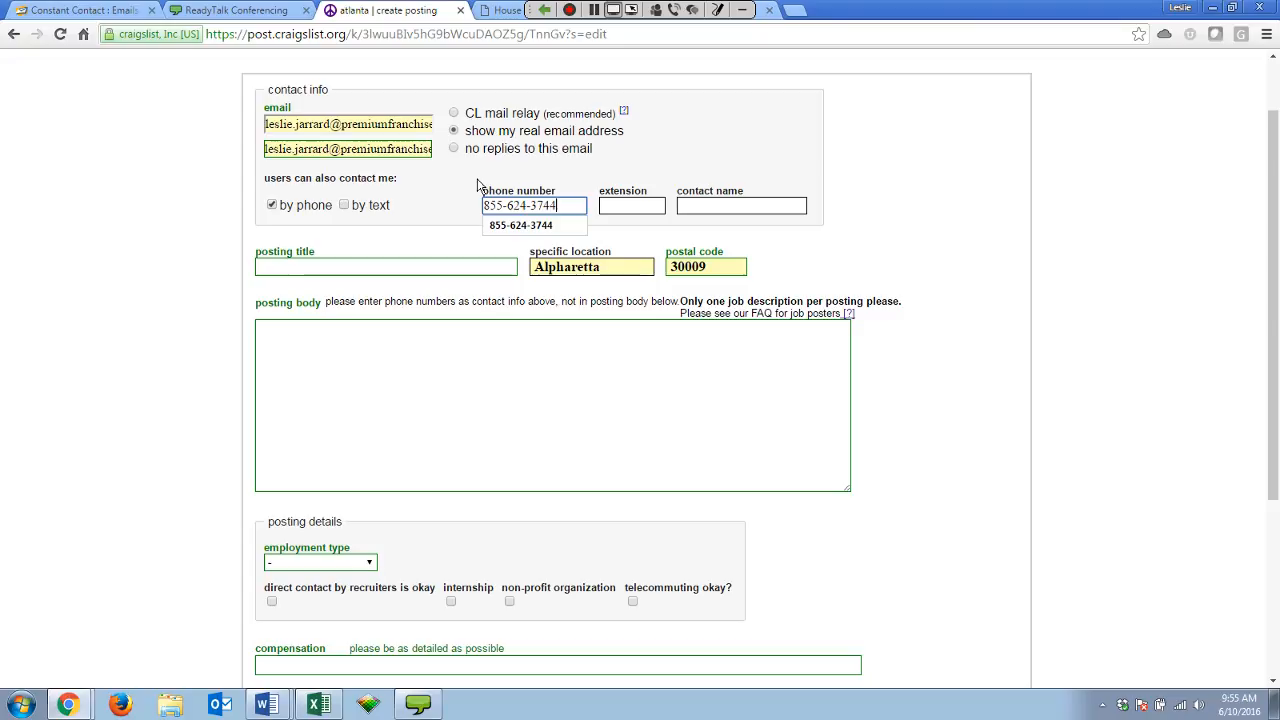
# Enter the contact's full name.
pyautogui.click(716, 206)
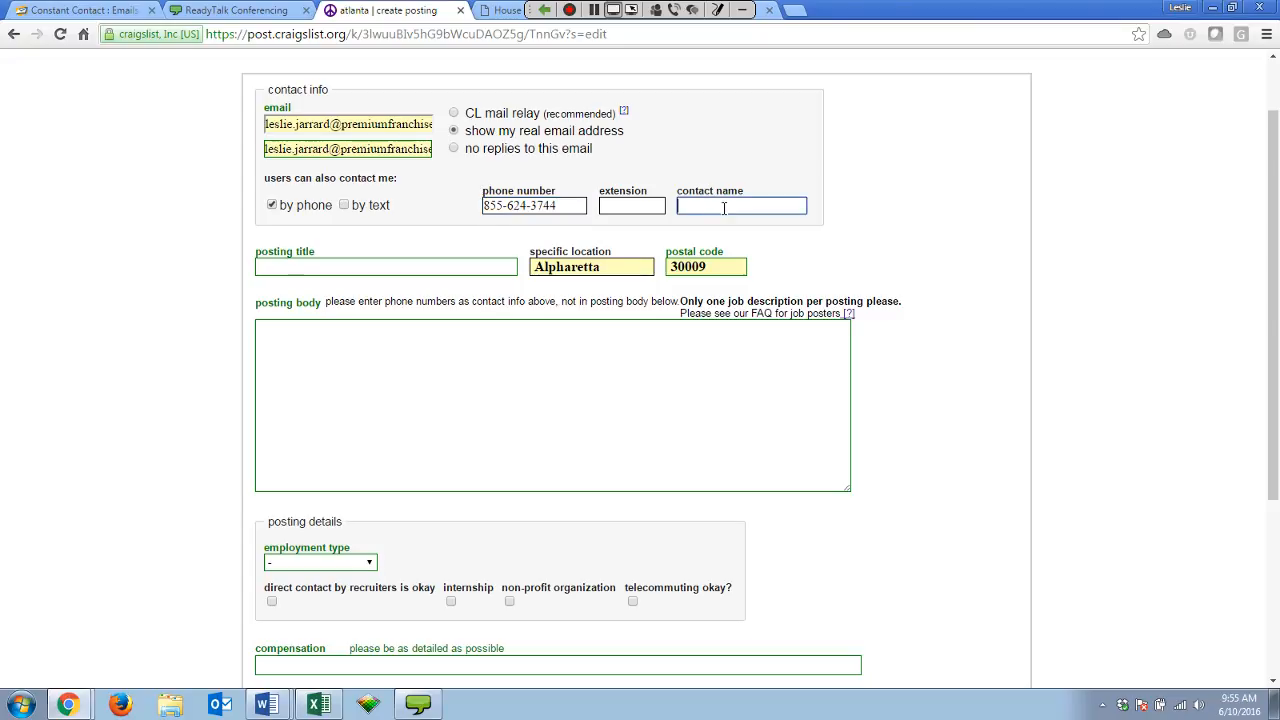
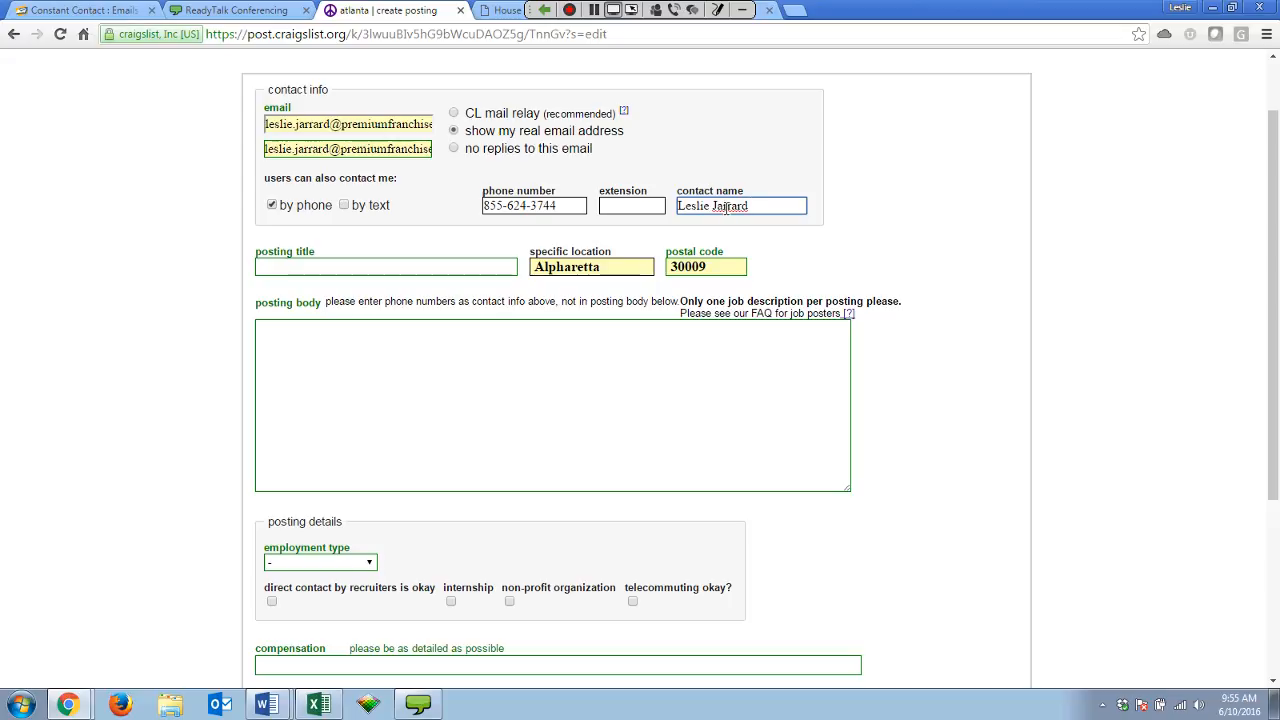
pyautogui.press('Tab')
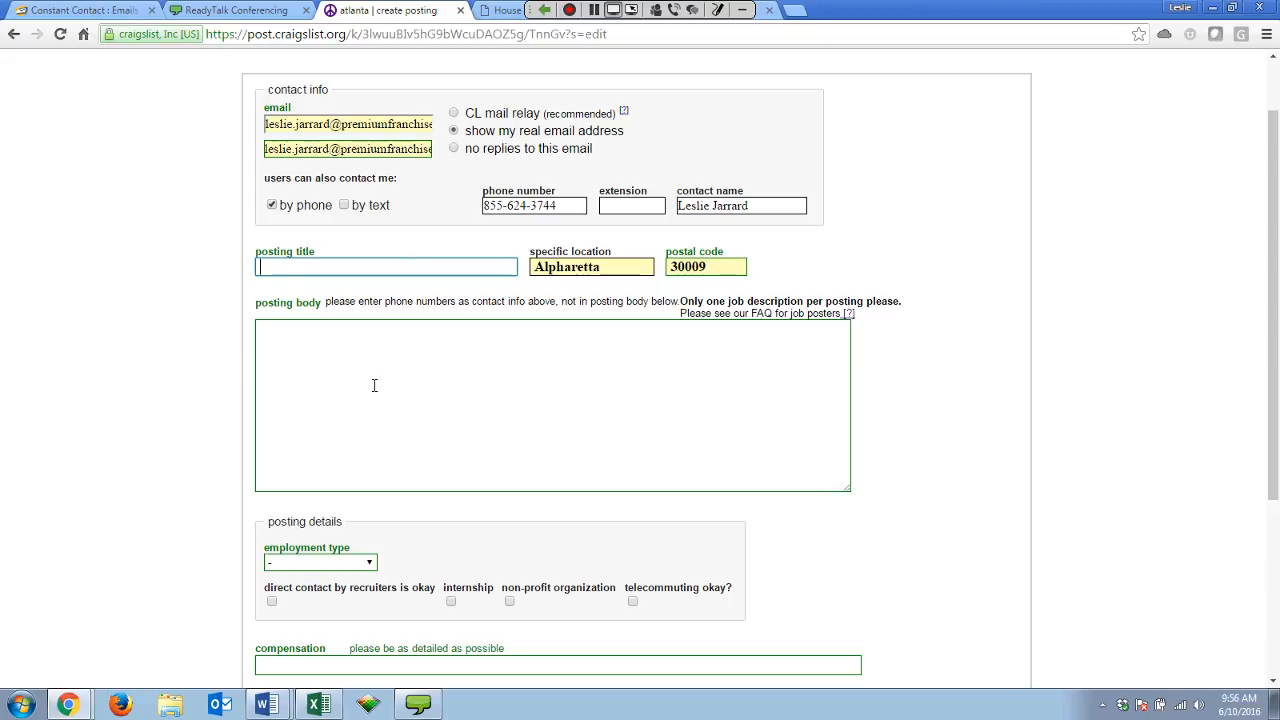
# Fill in the posting title 'House Cleaning / Start Your Own Business'.
pyautogui.click(395, 271)
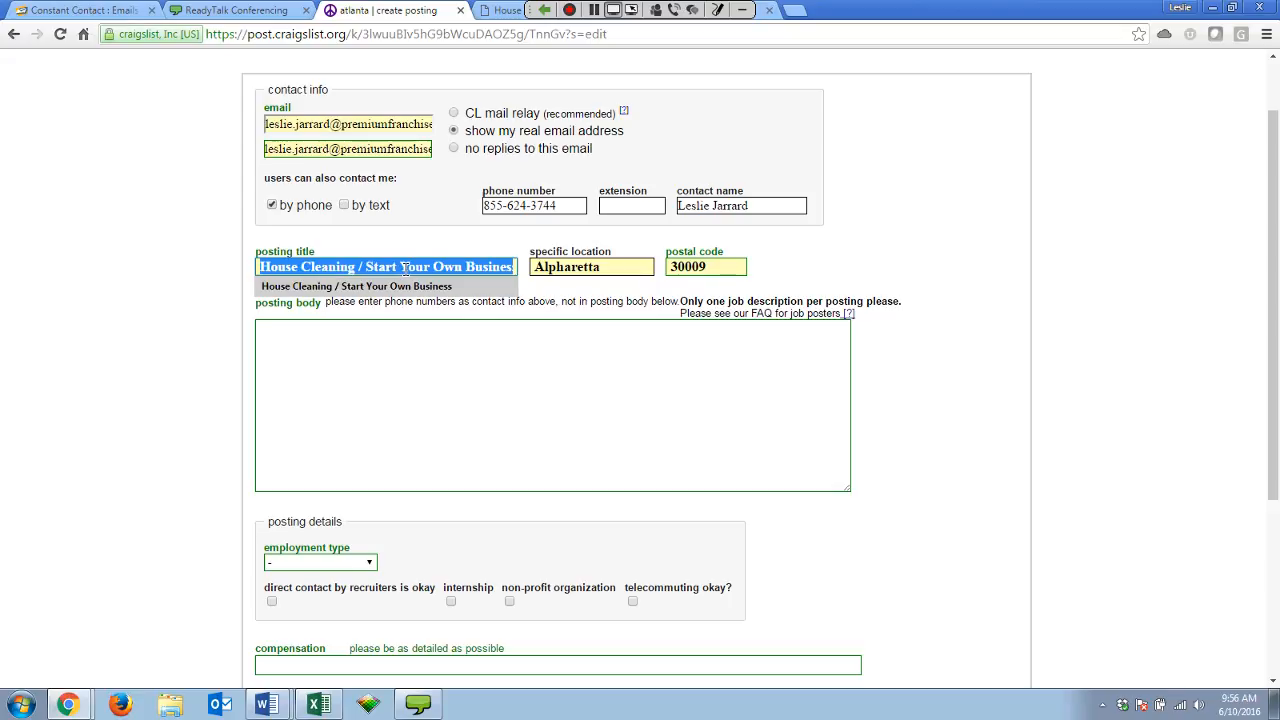
pyautogui.click(406, 287)
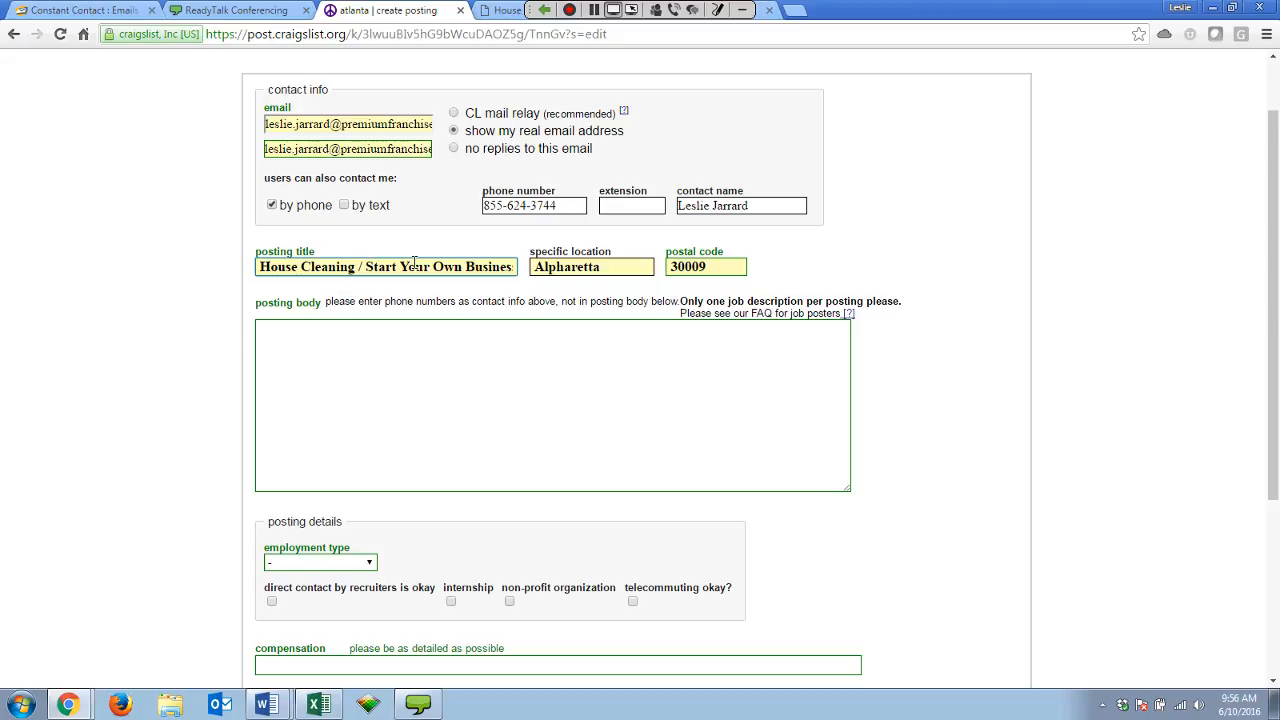
pyautogui.click(336, 364)
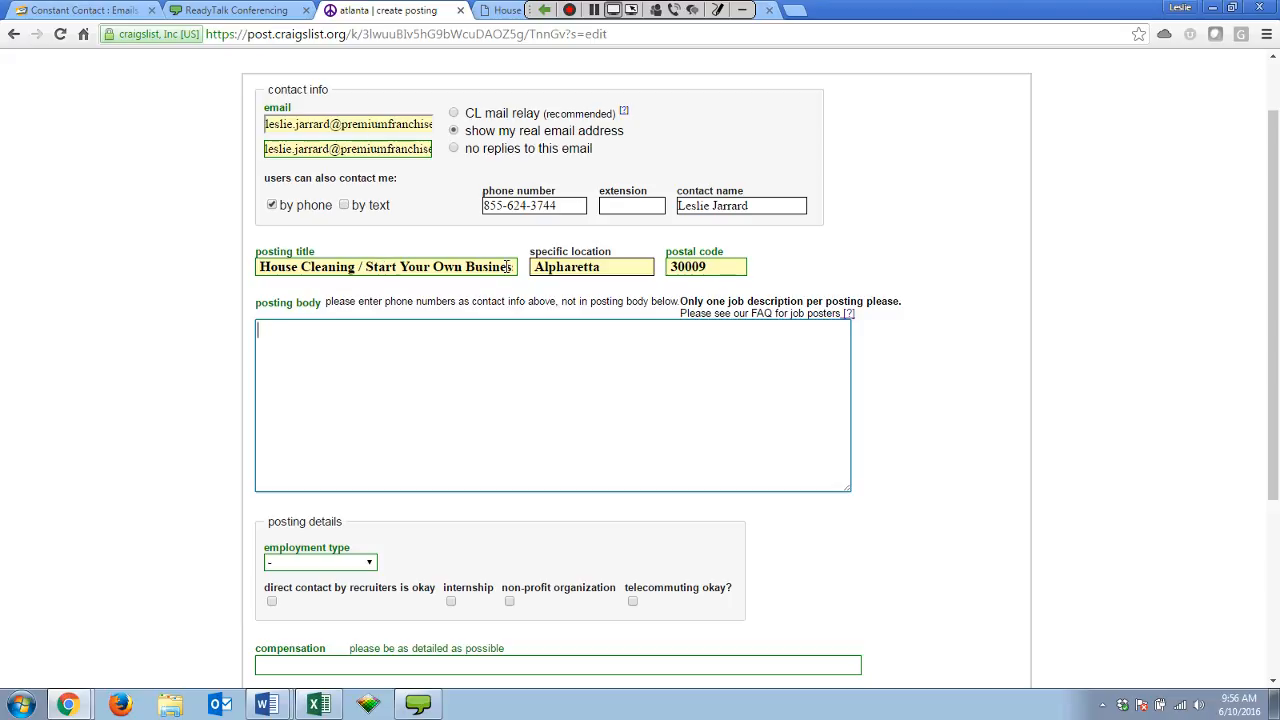
# Append ', Roswell, Cumming' to the location, correct the postal code to 30004, and bring Word onscreen.
pyautogui.click(611, 268)
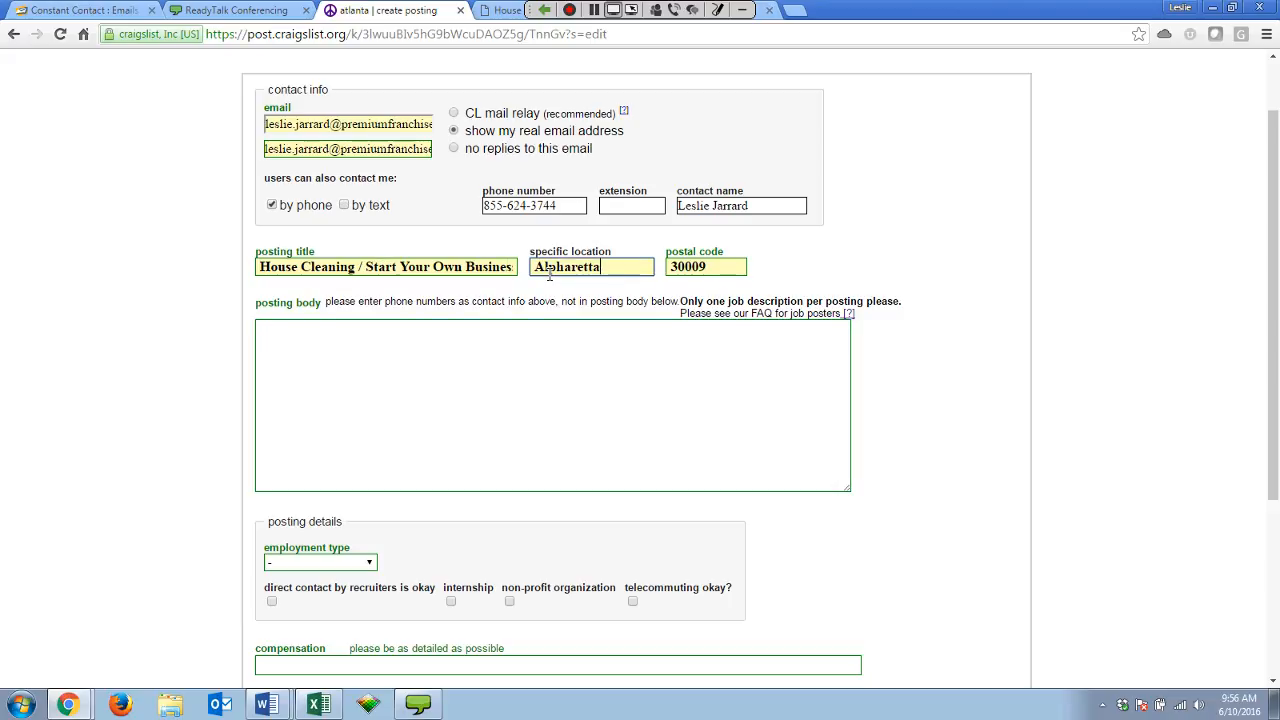
pyautogui.click(604, 266)
pyautogui.write(', Roswell, ')
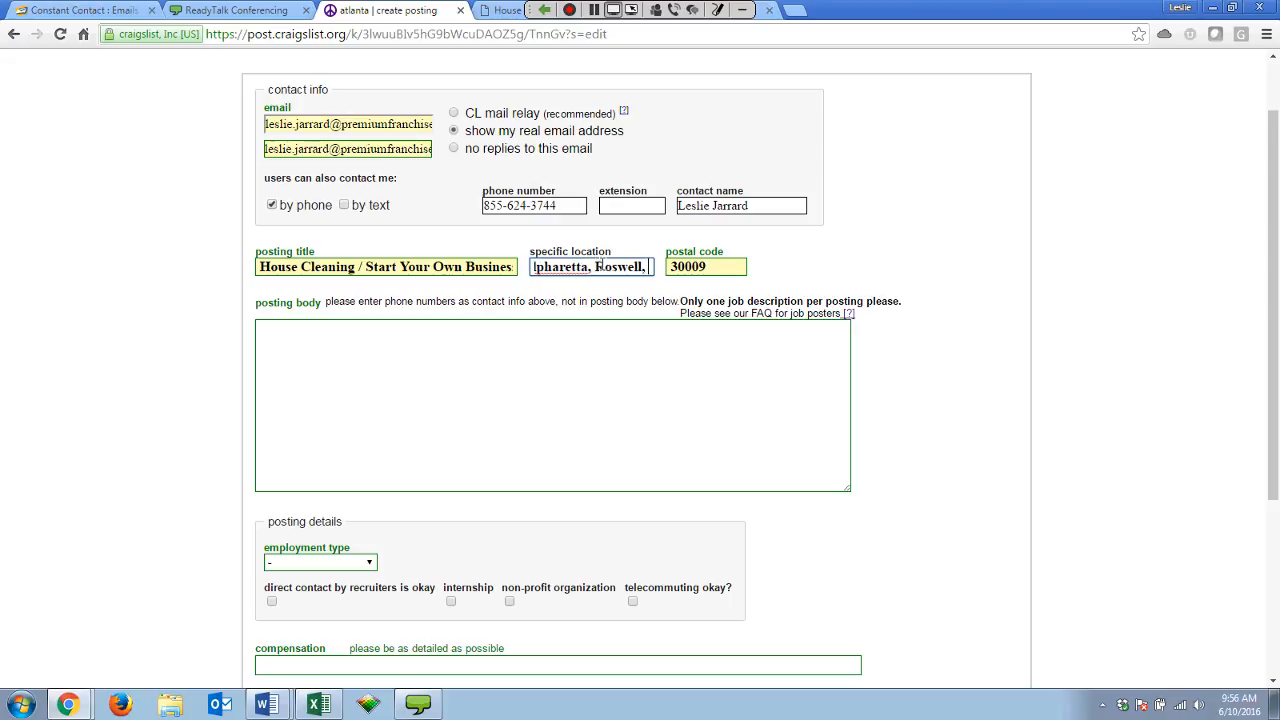
pyautogui.write('Cumming')
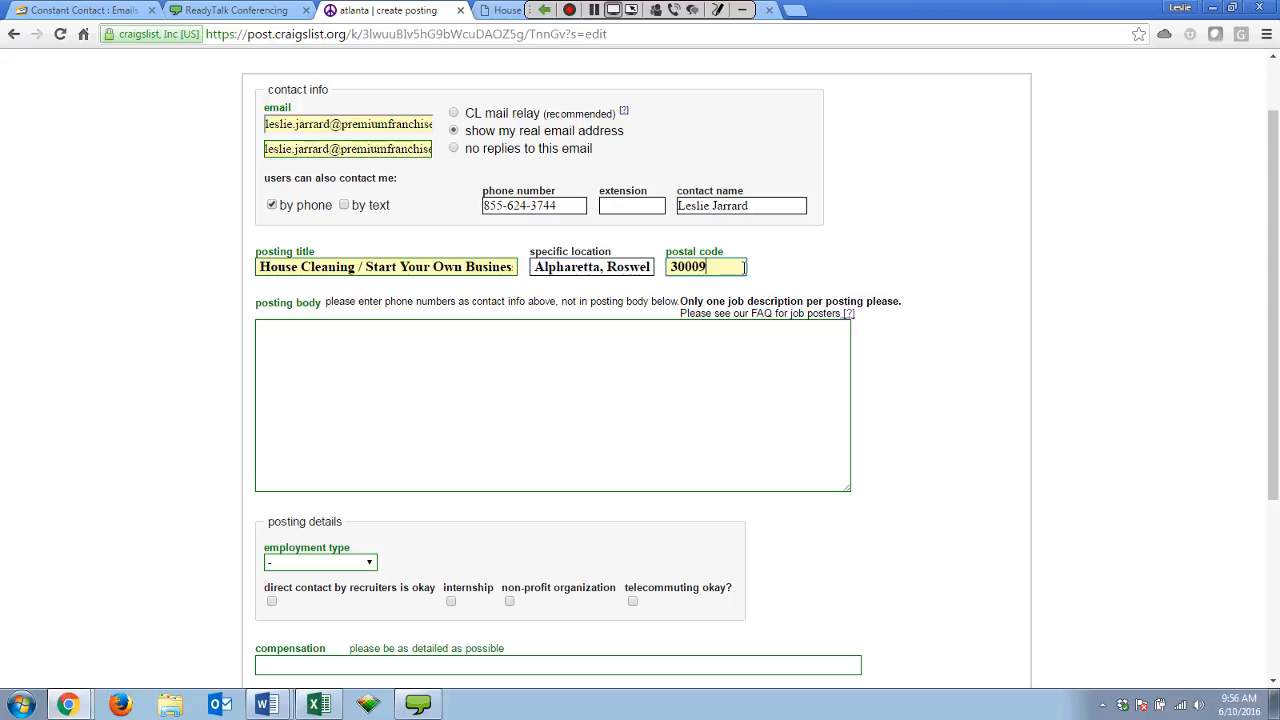
pyautogui.press('BackSpace')
pyautogui.write('4')
pyautogui.press('Tab')
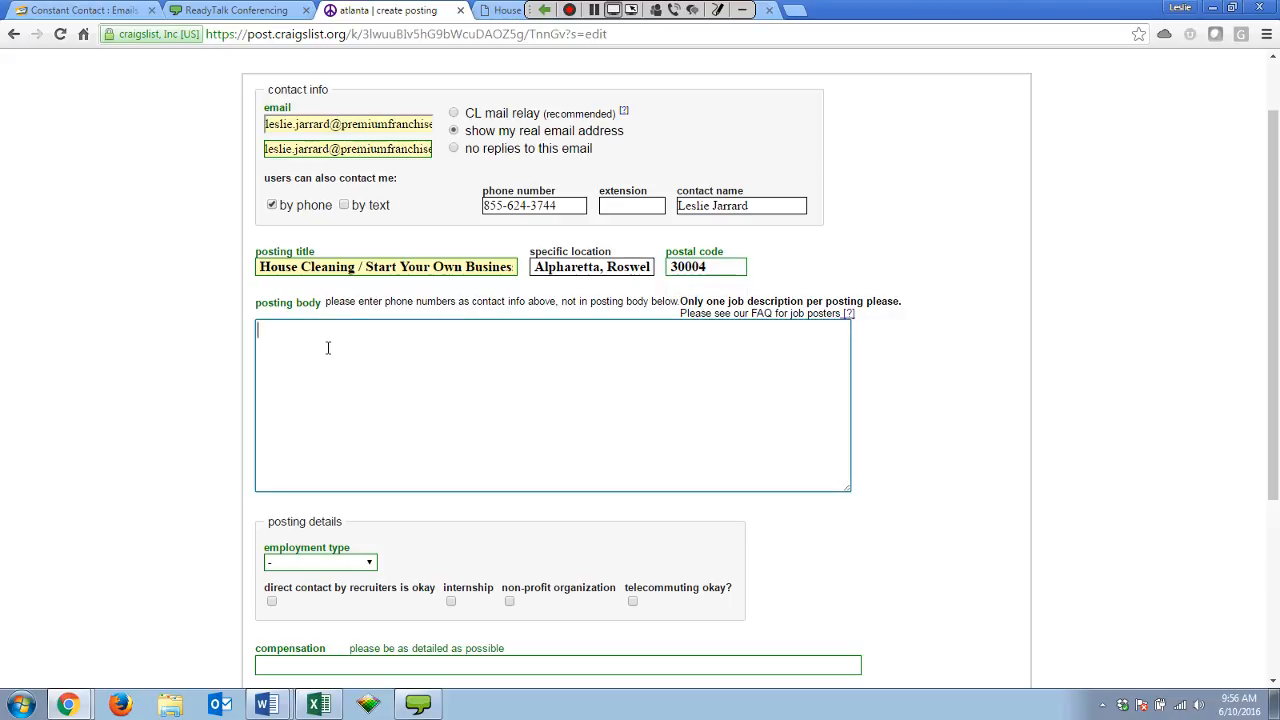
pyautogui.hotkey('alt', 'Tab')
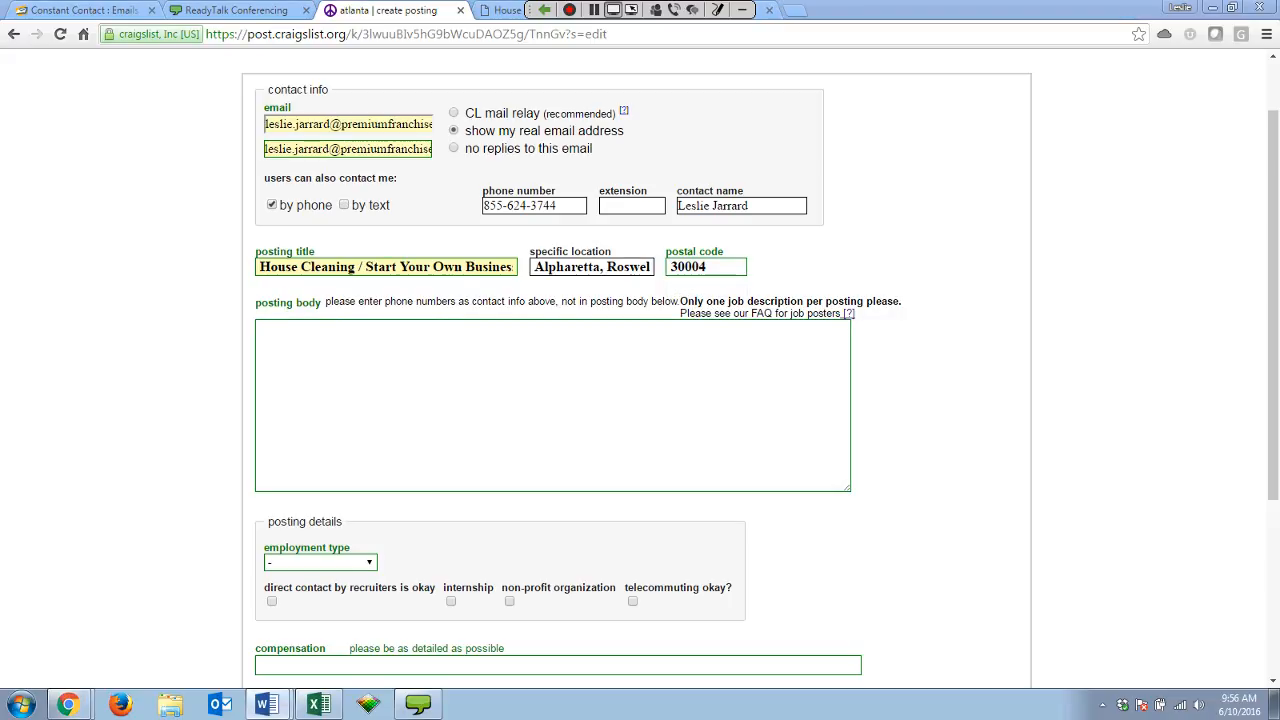
pyautogui.moveTo(1279, 130); pyautogui.dragTo(811, 4)
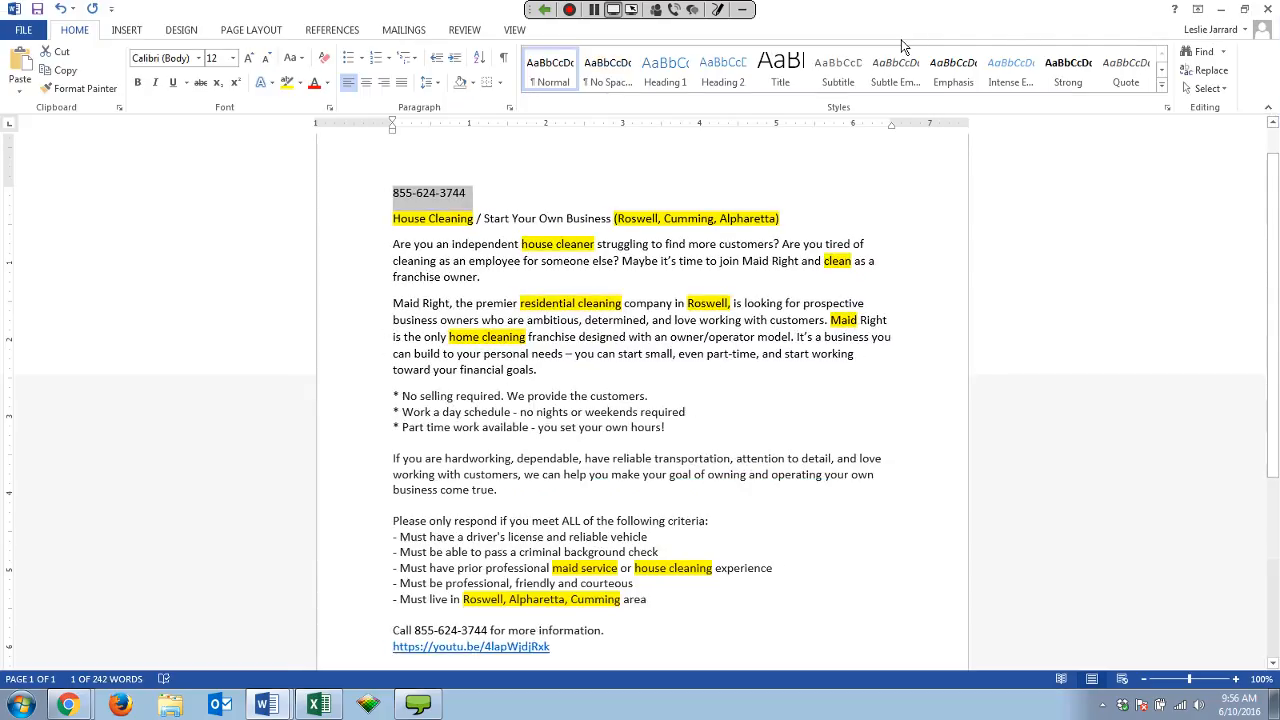
# Select the Word ad from 'Are you an independent' through the YouTube link, then move Word aside.
pyautogui.click(887, 306)
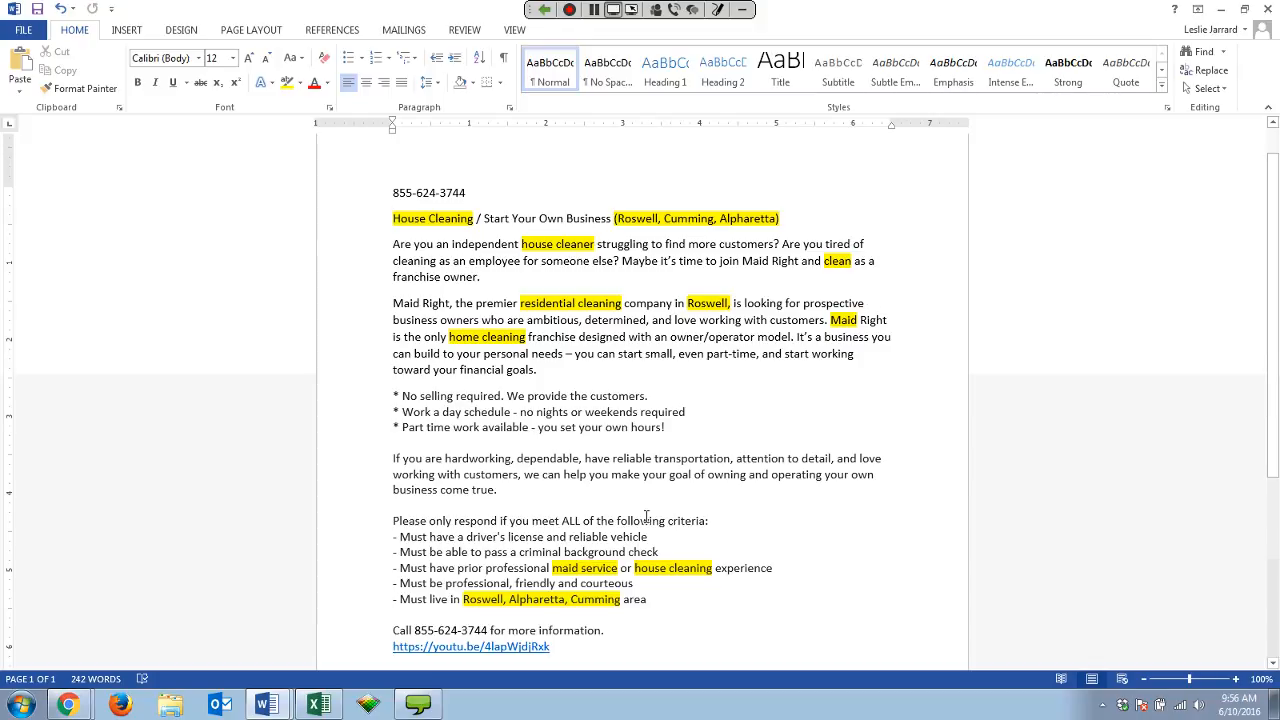
pyautogui.scroll(-1, 646, 517)
pyautogui.scroll(1, 670, 430)
pyautogui.scroll(-1, 823, 620)
pyautogui.click(679, 588)
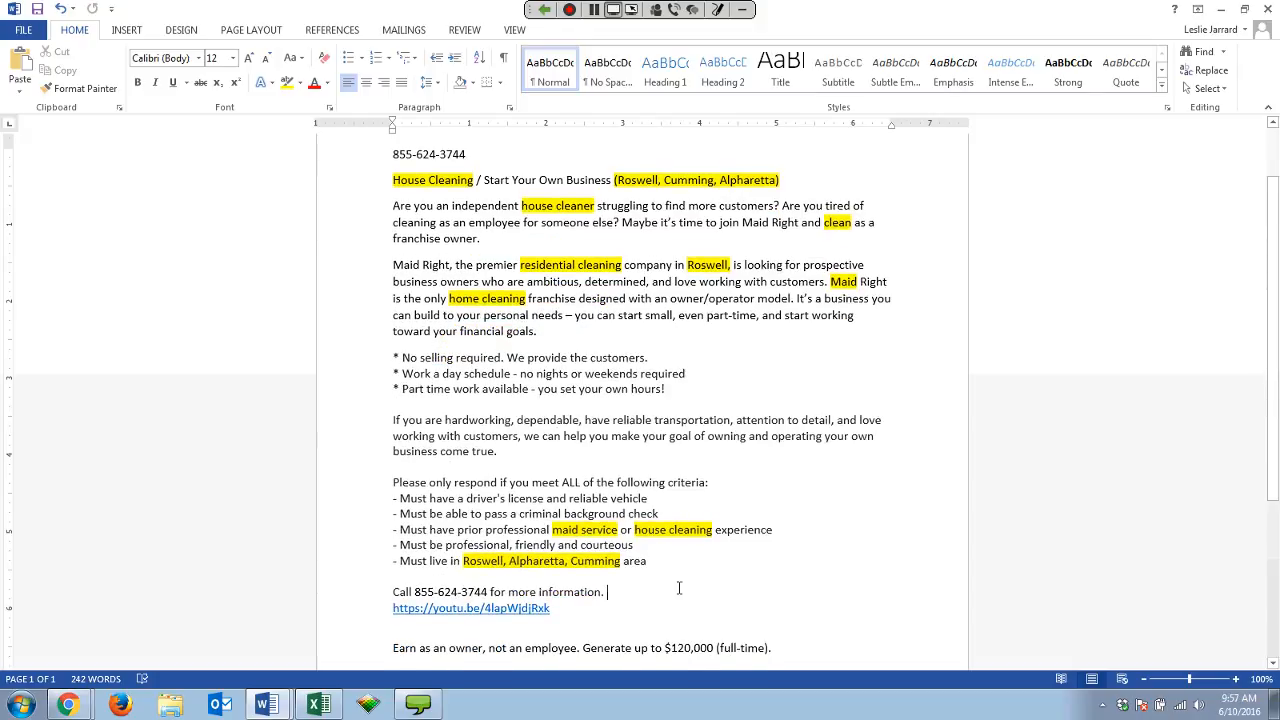
pyautogui.scroll(-1, 817, 574)
pyautogui.scroll(3, 817, 574)
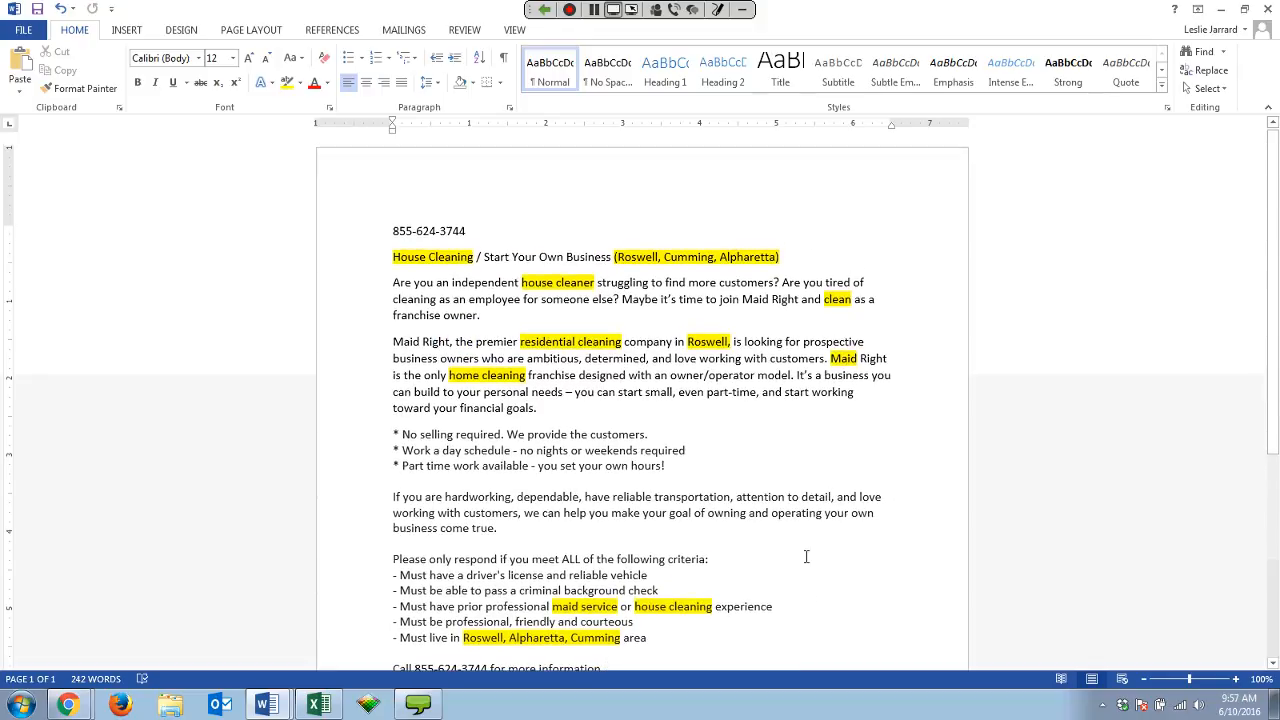
pyautogui.scroll(-1, 816, 464)
pyautogui.click(787, 523)
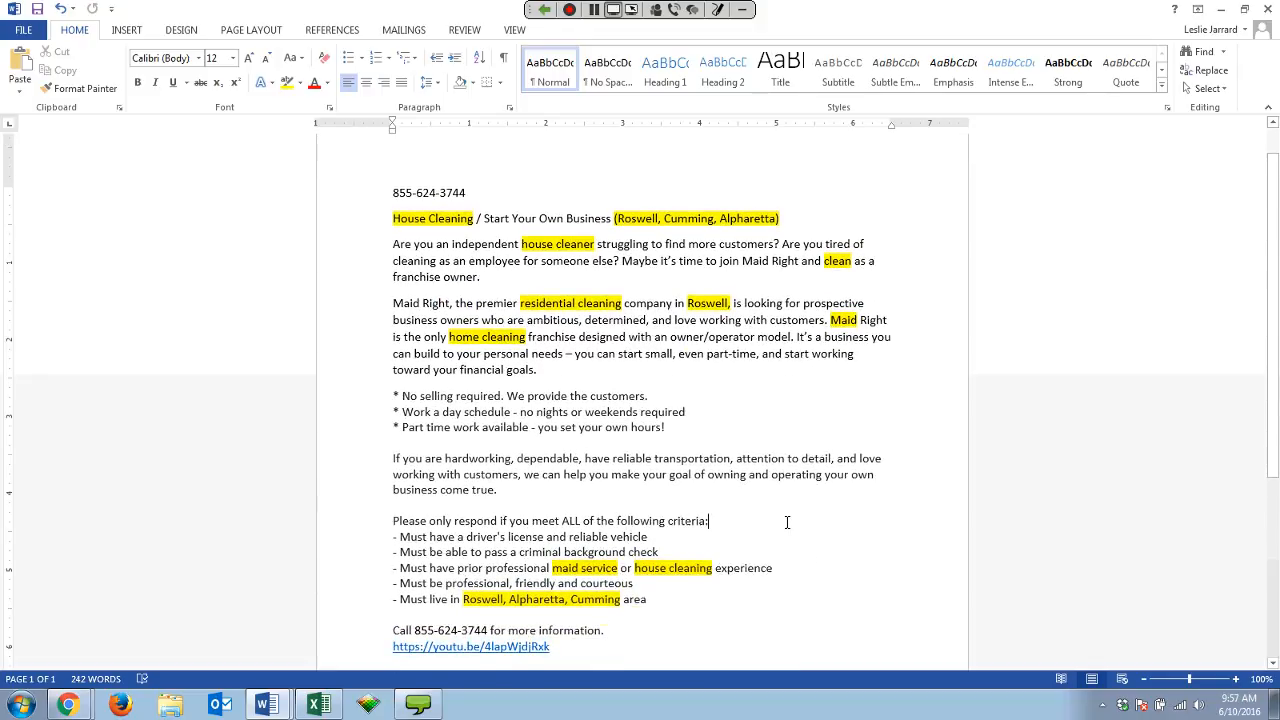
pyautogui.scroll(-1, 787, 523)
pyautogui.scroll(-1, 787, 523)
pyautogui.scroll(2, 787, 423)
pyautogui.moveTo(393, 244)
pyautogui.mouseDown()
pyautogui.moveTo(396, 514)
pyautogui.moveTo(490, 631)
pyautogui.moveTo(560, 650)
pyautogui.moveTo(600, 640)
pyautogui.mouseUp()
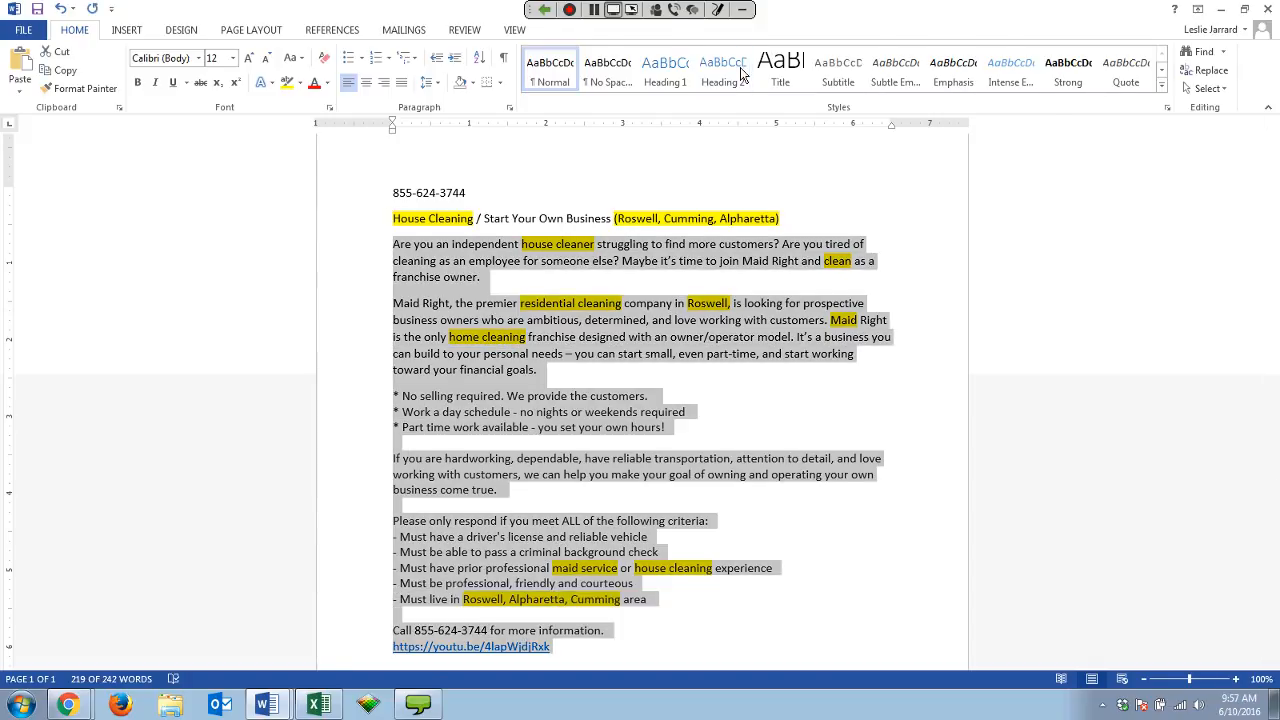
pyautogui.moveTo(800, 9); pyautogui.dragTo(1279, 160)
# Paste the copied ad text into the empty posting body.
pyautogui.click(288, 340)
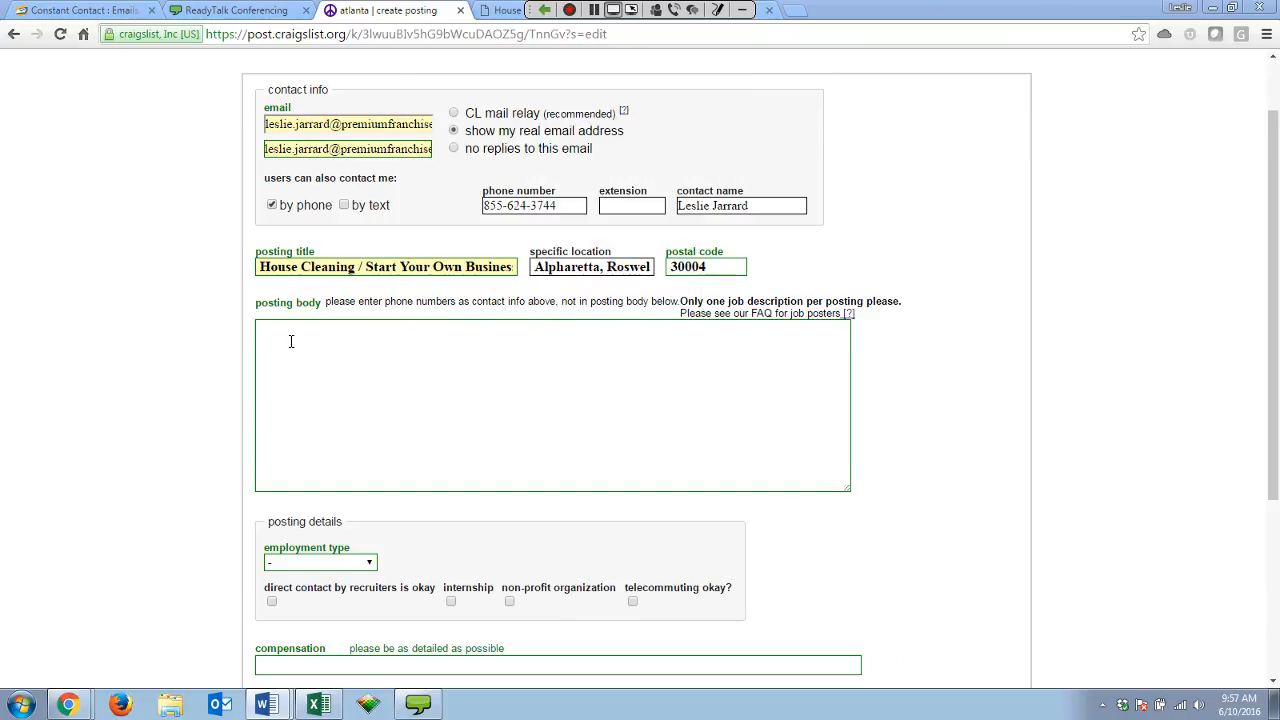
pyautogui.hotkey('ctrl', 'v')
pyautogui.scroll(10, 386, 404)
pyautogui.scroll(2, 386, 404)
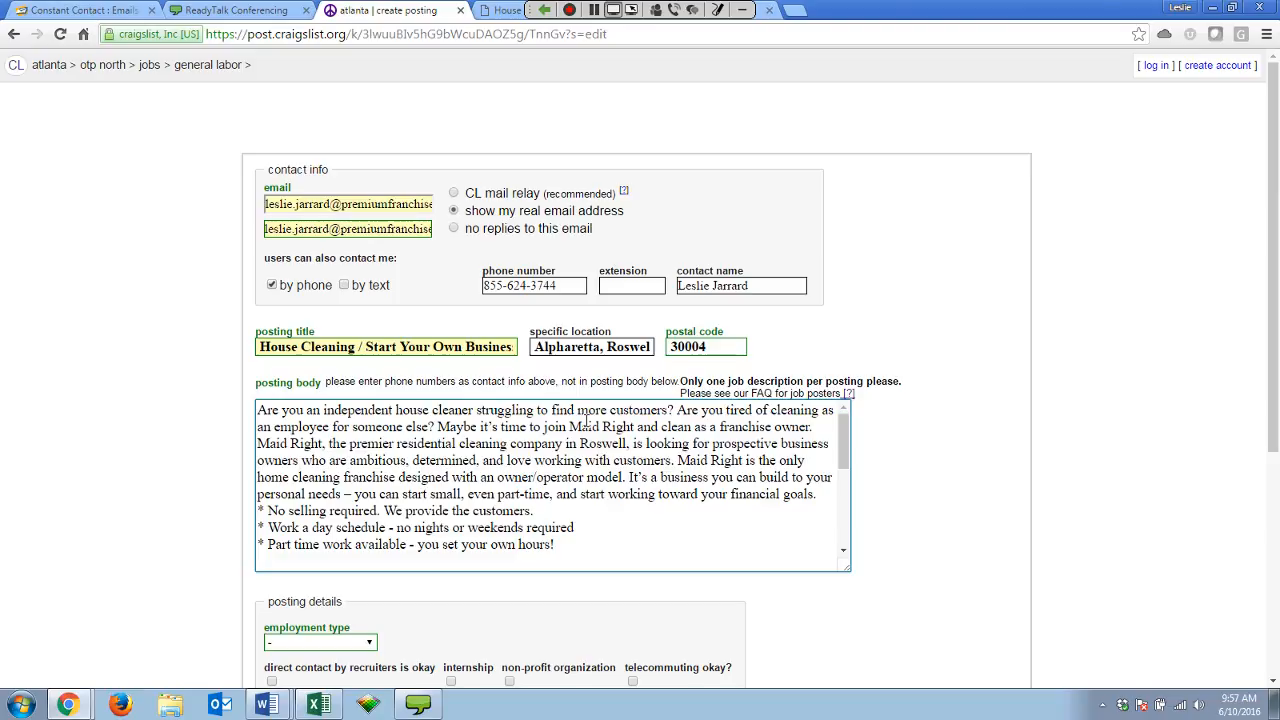
# Insert line breaks before 'Maid Right is the only' and after 'toward your financial goals.'.
pyautogui.click(678, 465)
pyautogui.press('Return')
pyautogui.press('Return')
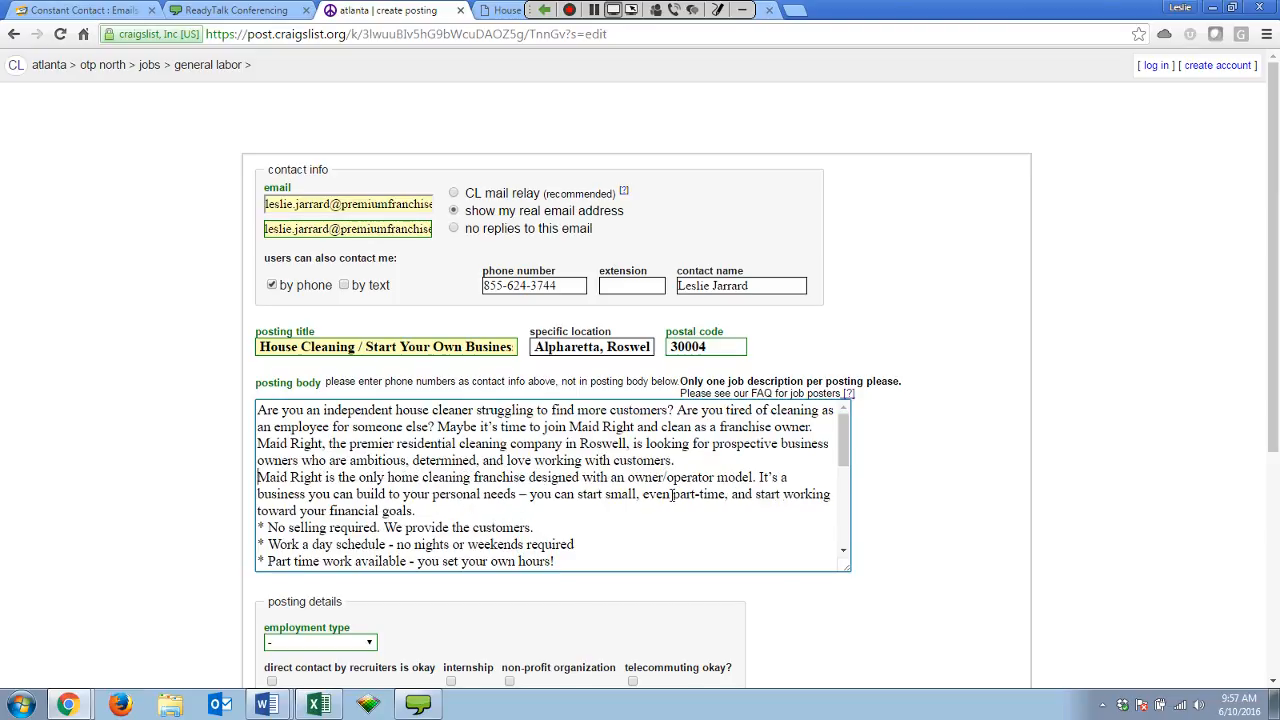
pyautogui.scroll(-1, 654, 491)
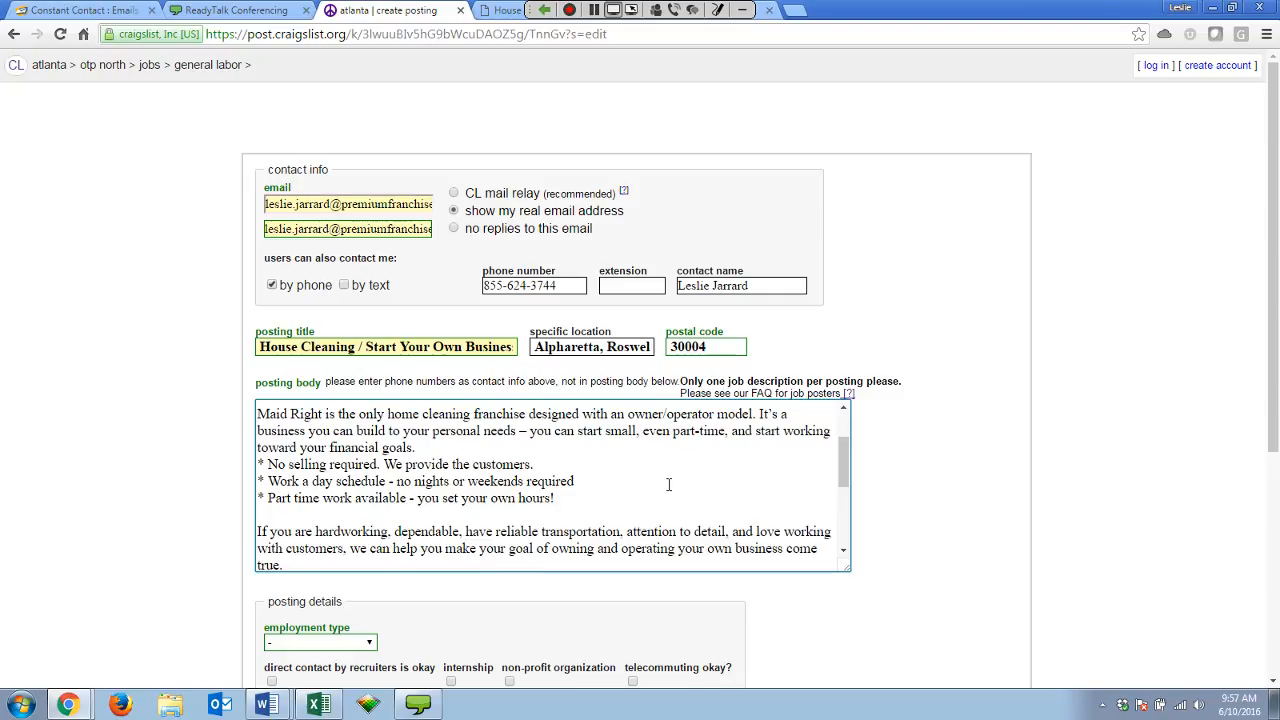
pyautogui.scroll(1, 521, 483)
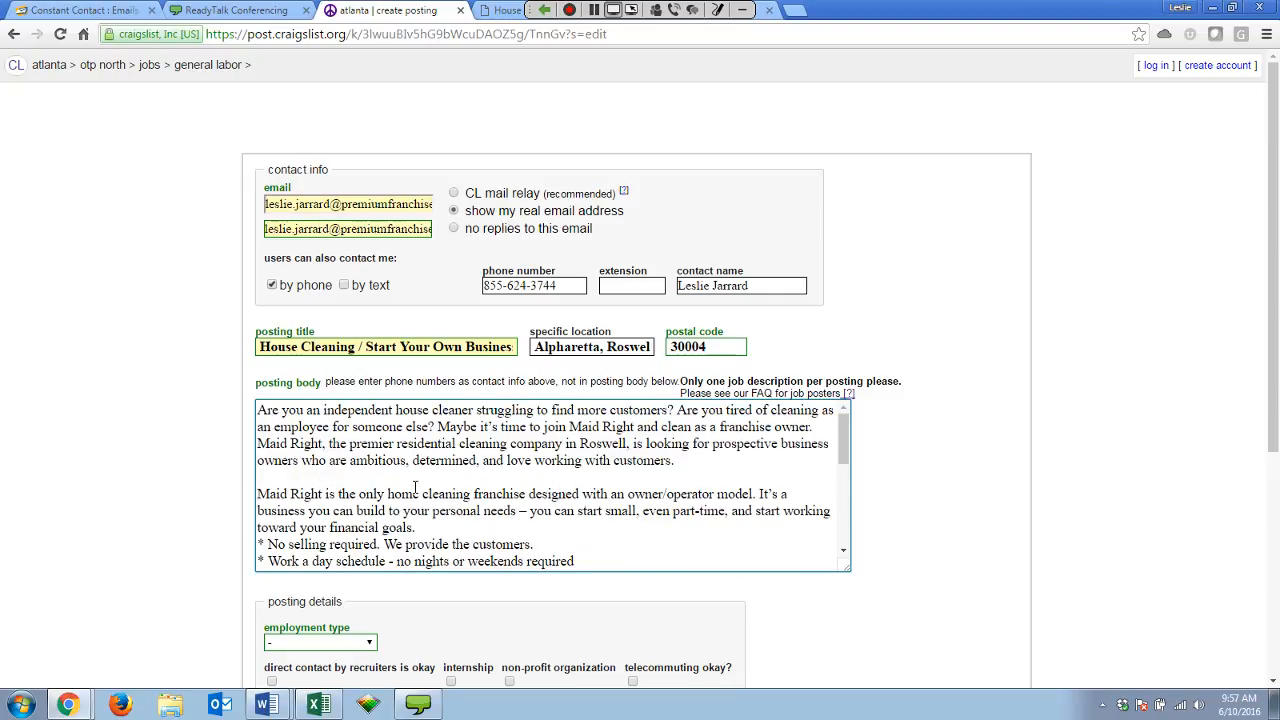
pyautogui.click(701, 462)
pyautogui.scroll(-1, 701, 462)
pyautogui.click(474, 452)
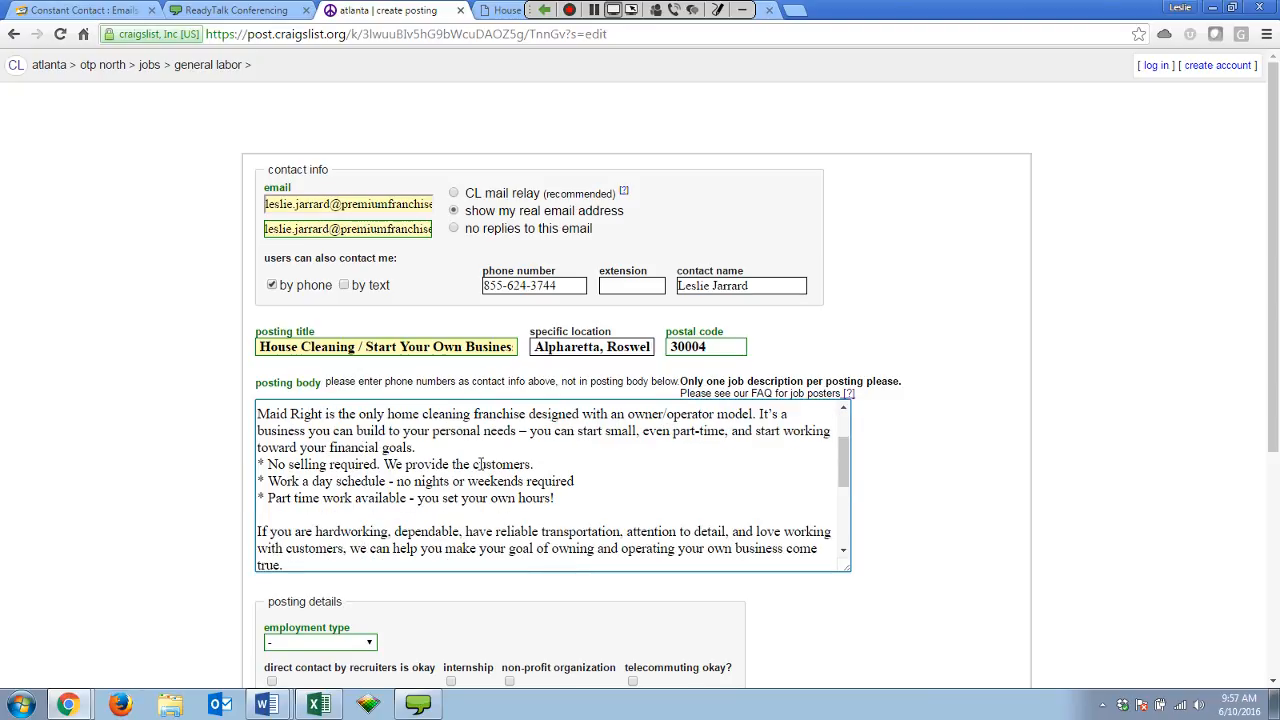
pyautogui.press('Return')
pyautogui.scroll(-2, 524, 467)
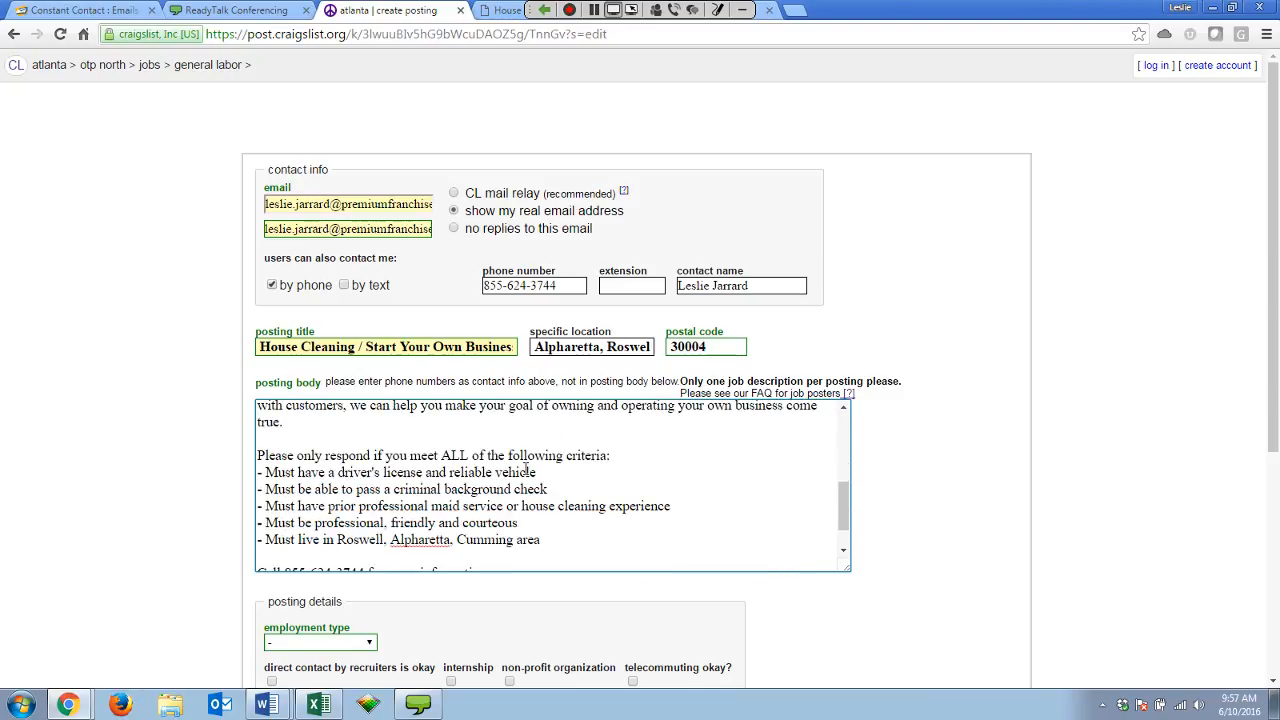
pyautogui.scroll(-2, 527, 470)
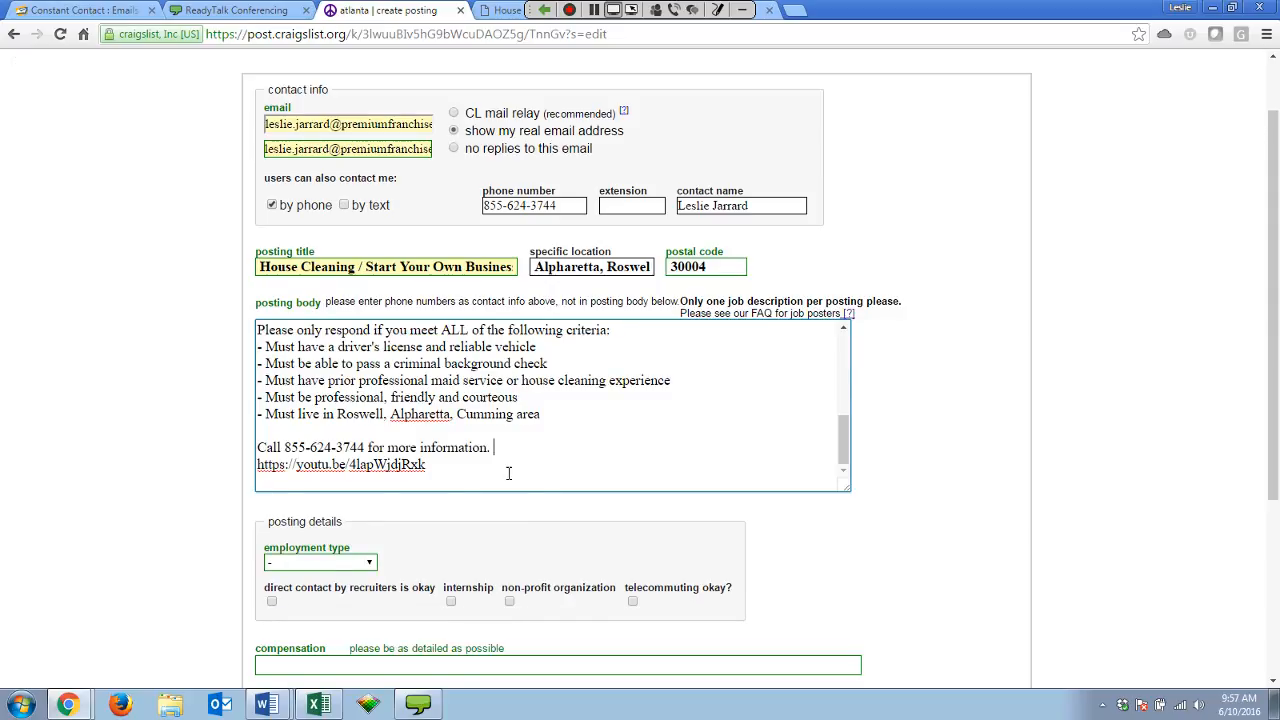
pyautogui.scroll(5, 508, 473)
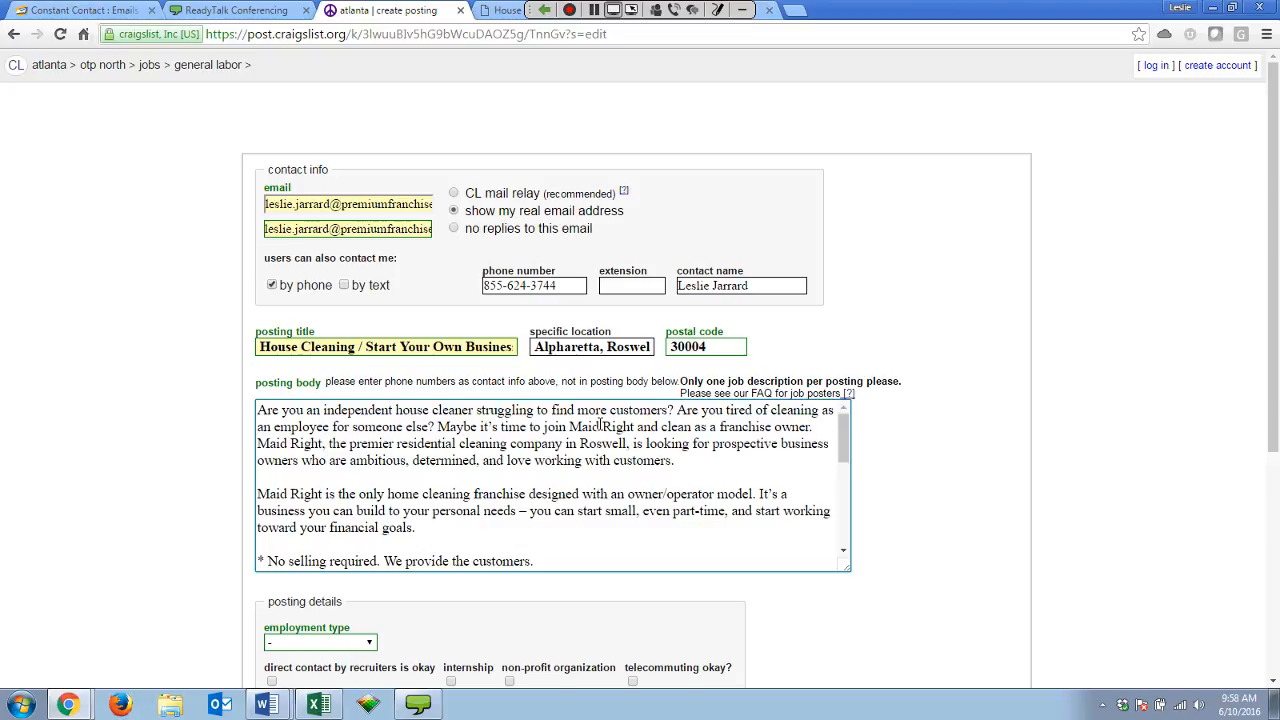
pyautogui.click(680, 461)
pyautogui.scroll(-2, 670, 468)
pyautogui.scroll(2, 660, 472)
pyautogui.scroll(-2, 651, 477)
pyautogui.click(432, 451)
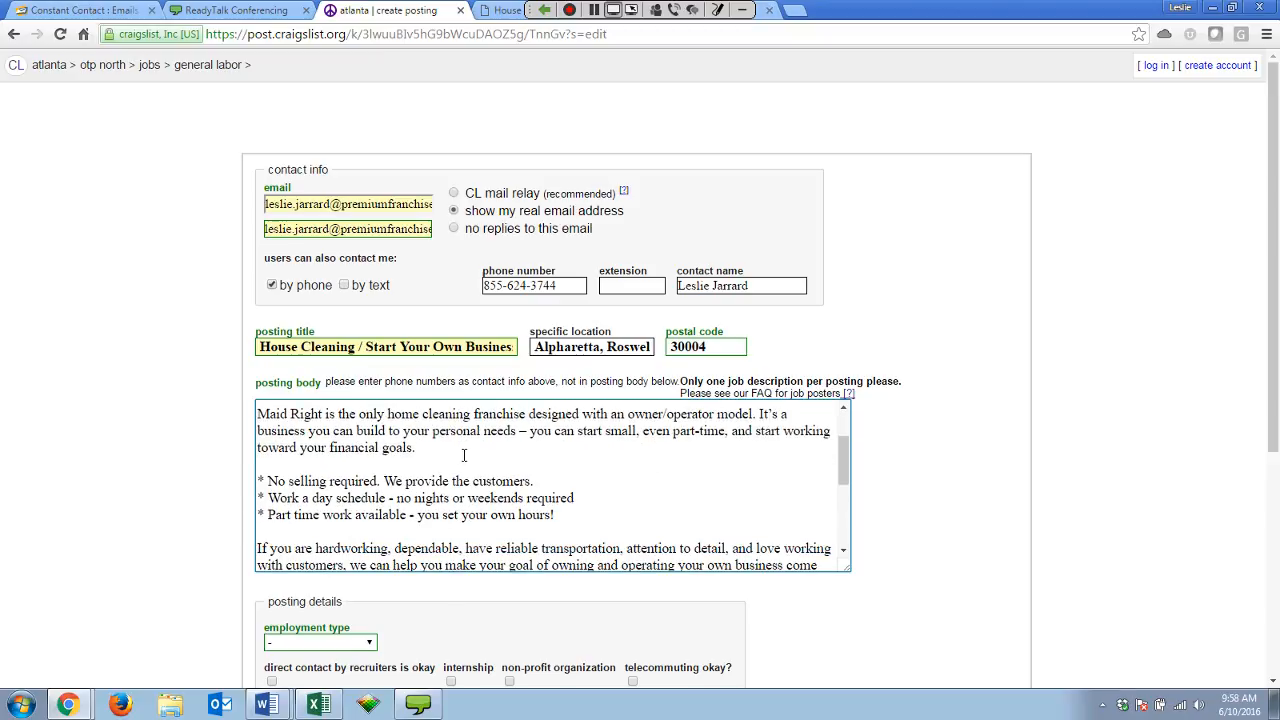
pyautogui.scroll(1, 314, 413)
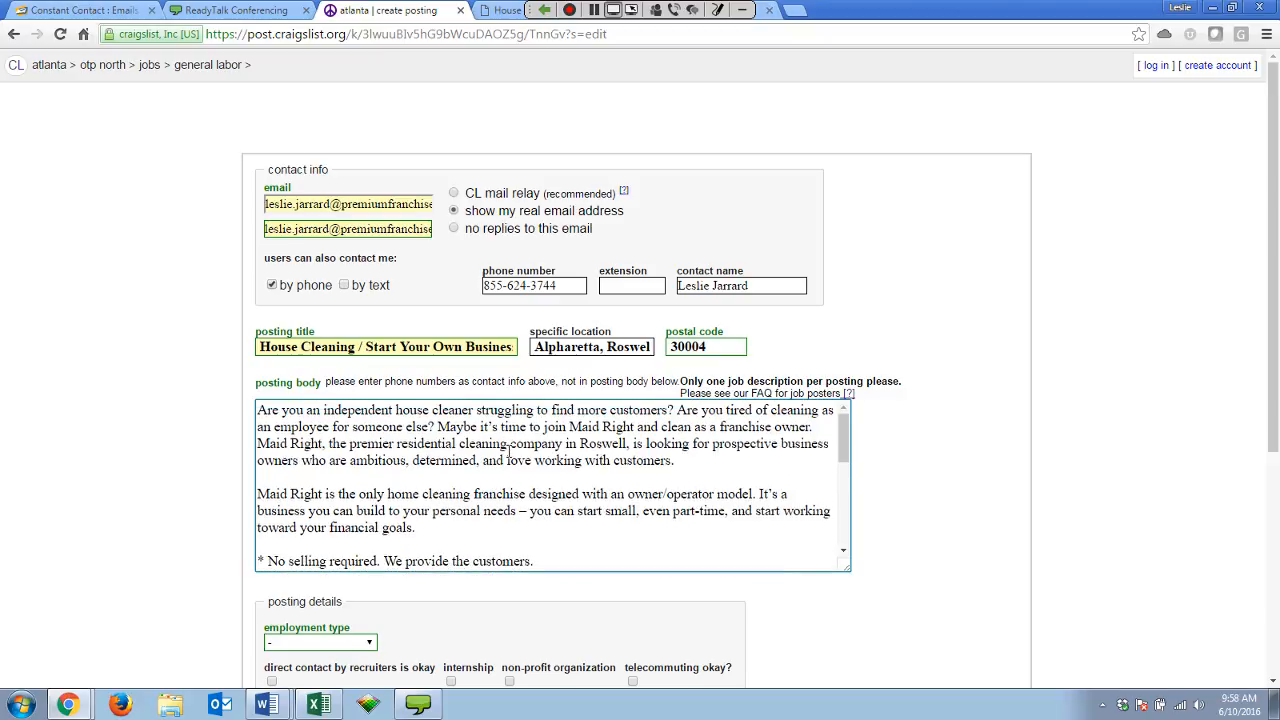
pyautogui.scroll(-1, 515, 446)
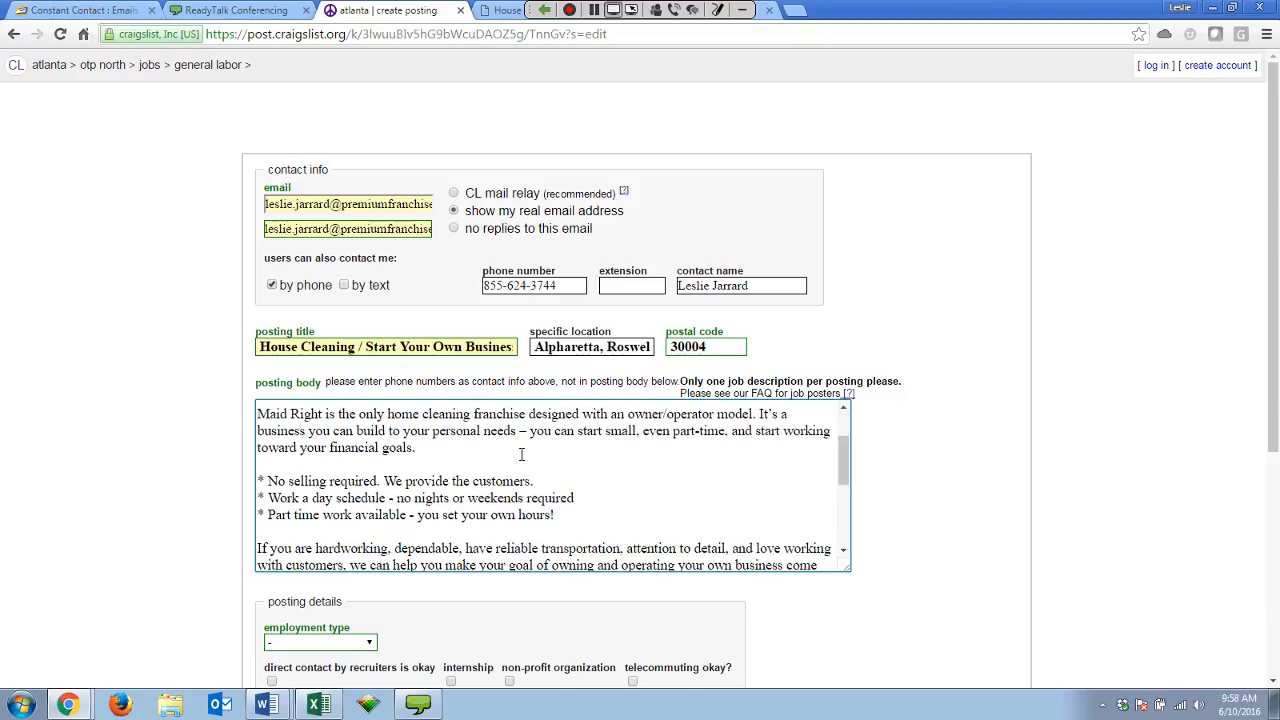
pyautogui.scroll(1, 328, 427)
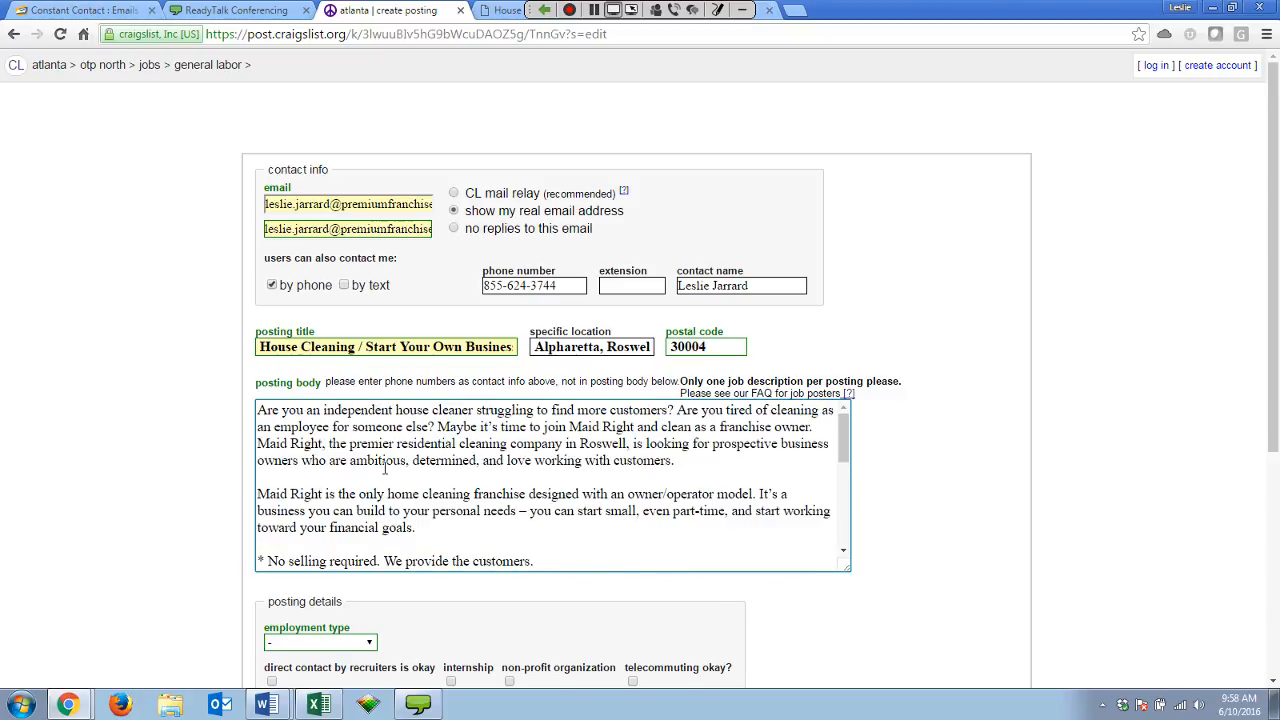
pyautogui.scroll(-1, 685, 485)
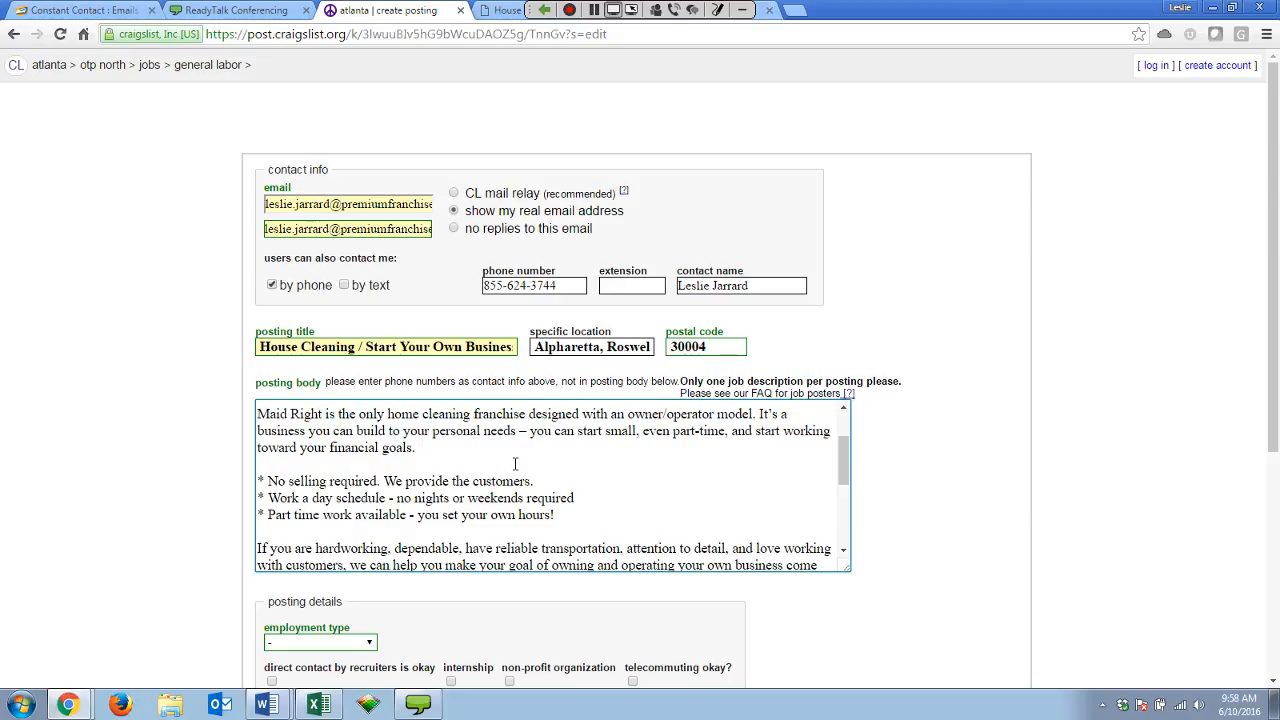
pyautogui.scroll(1, 520, 464)
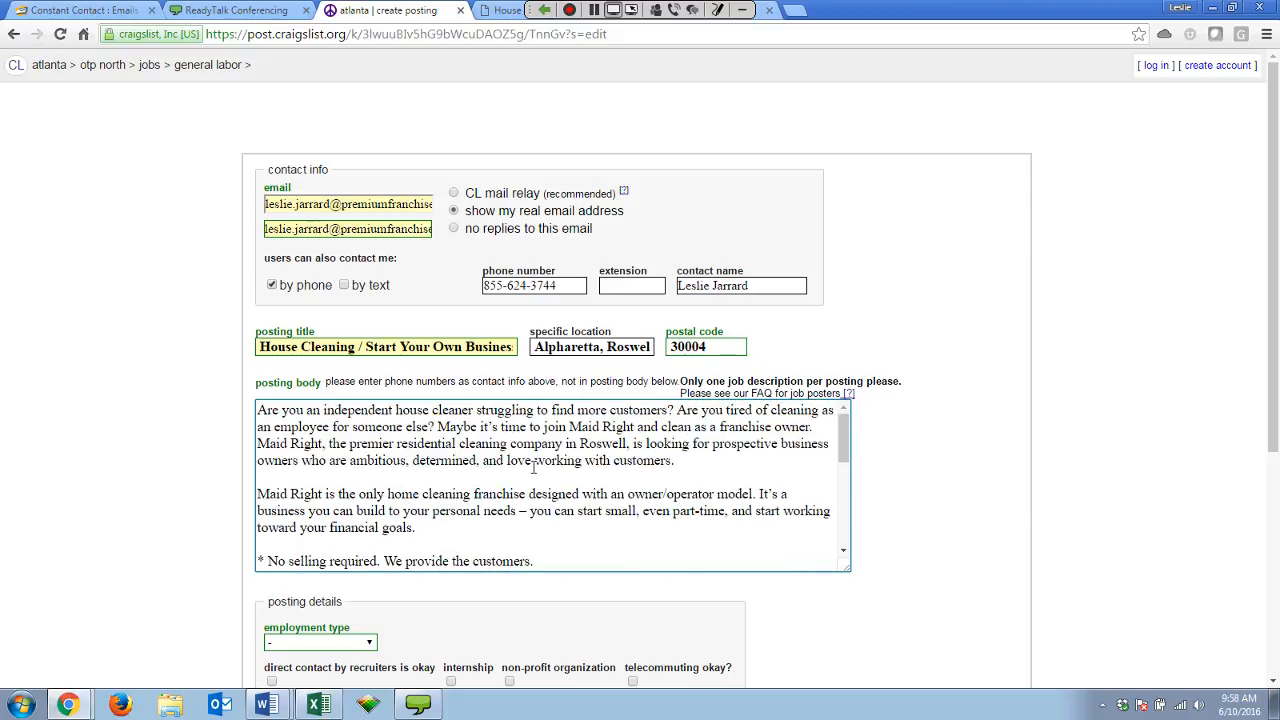
pyautogui.scroll(-1, 430, 470)
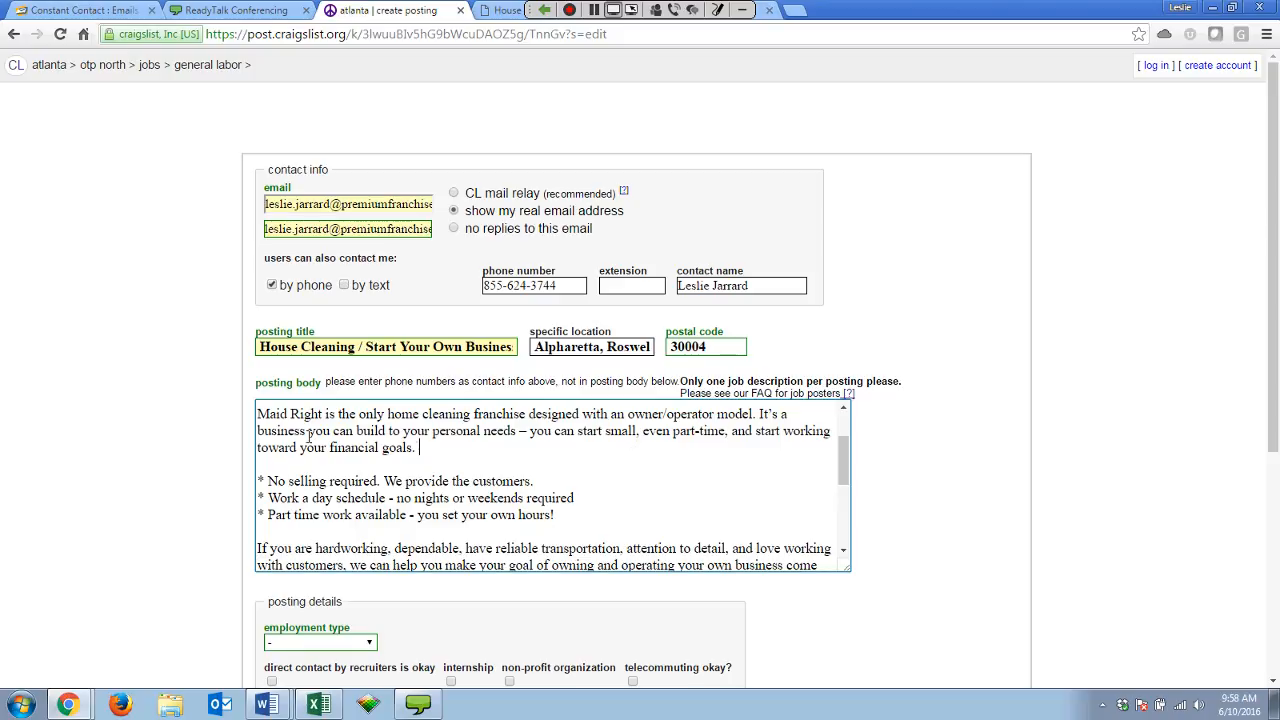
pyautogui.scroll(-2, 480, 460)
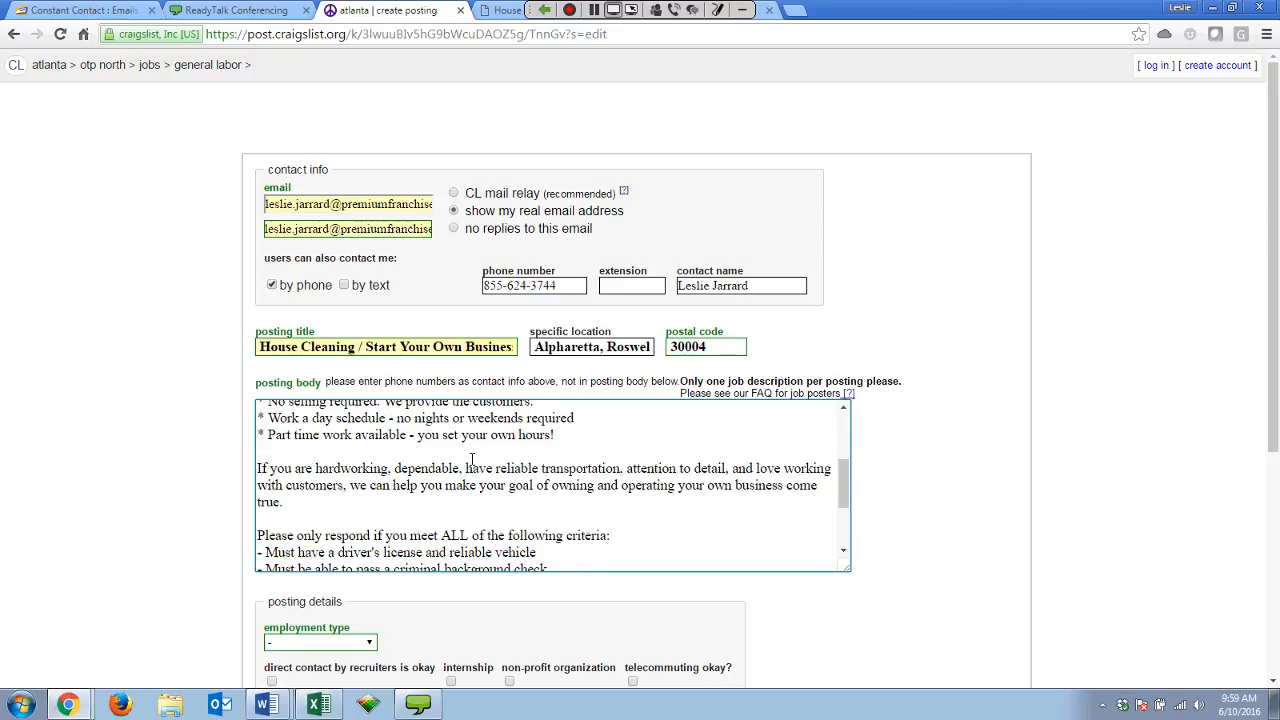
pyautogui.scroll(2, 572, 477)
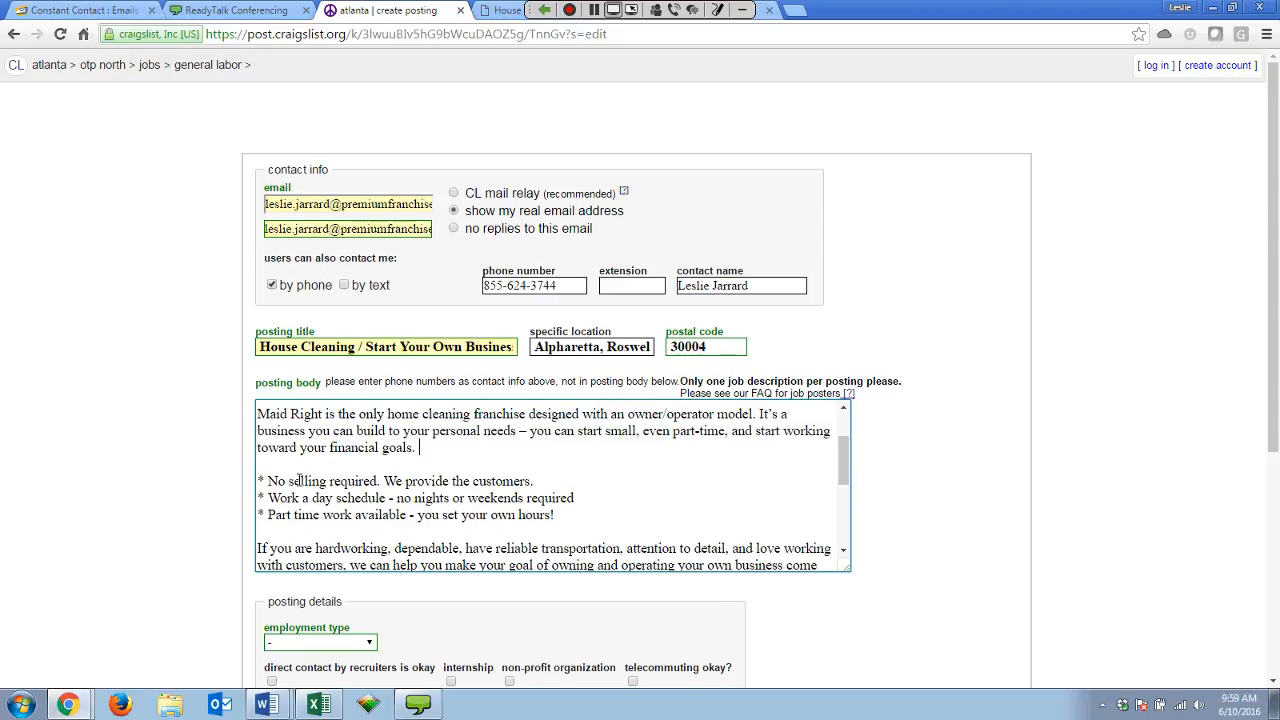
pyautogui.click(578, 498)
pyautogui.scroll(-2, 677, 523)
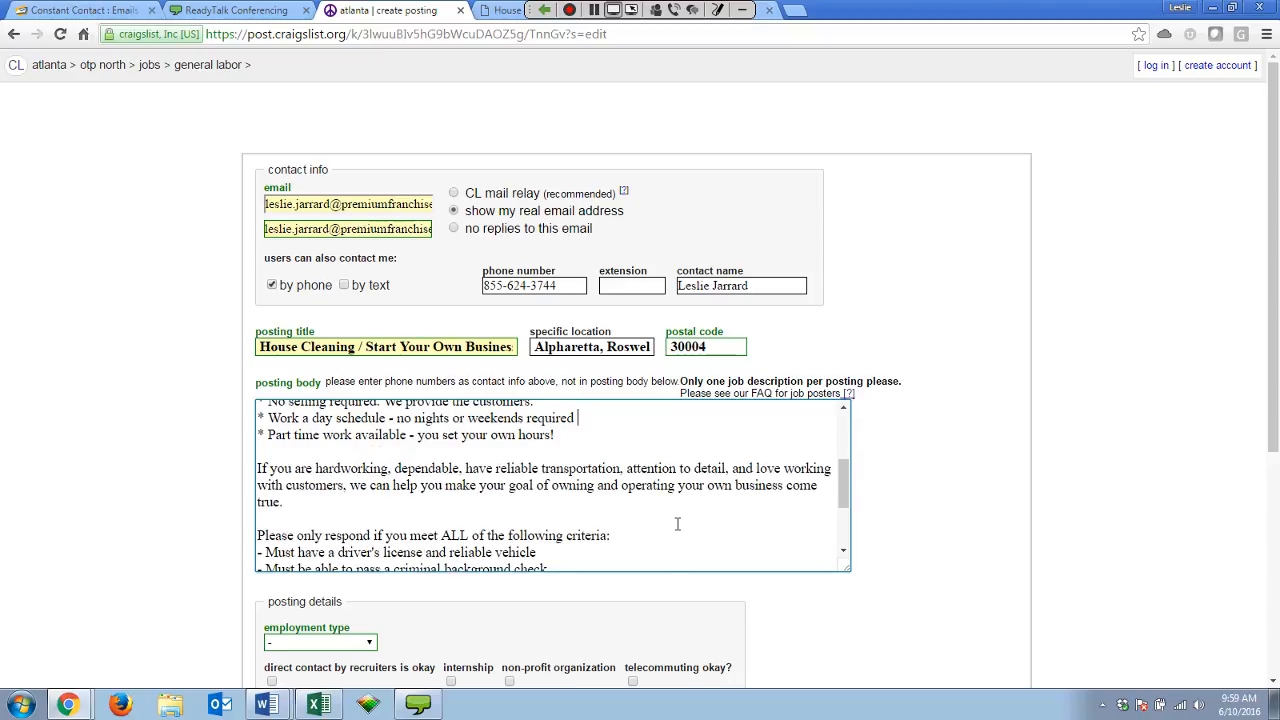
pyautogui.scroll(2, 677, 523)
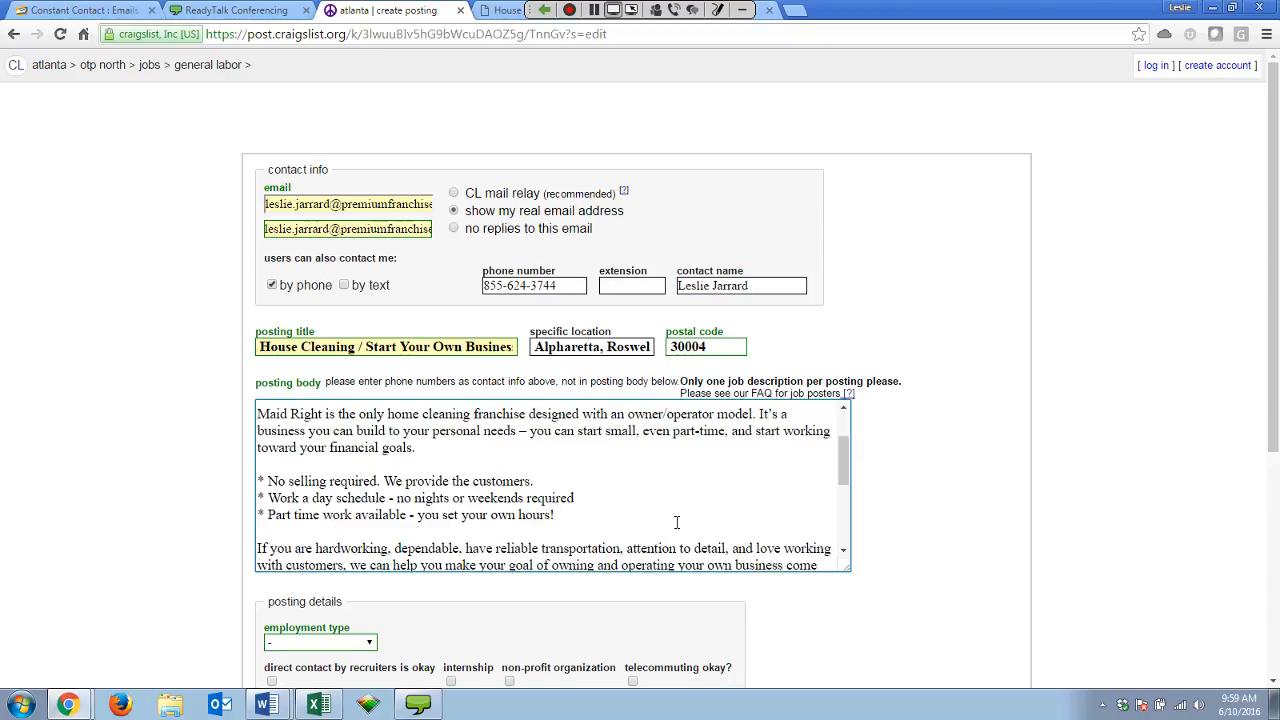
pyautogui.scroll(-2, 674, 523)
pyautogui.scroll(-2, 674, 521)
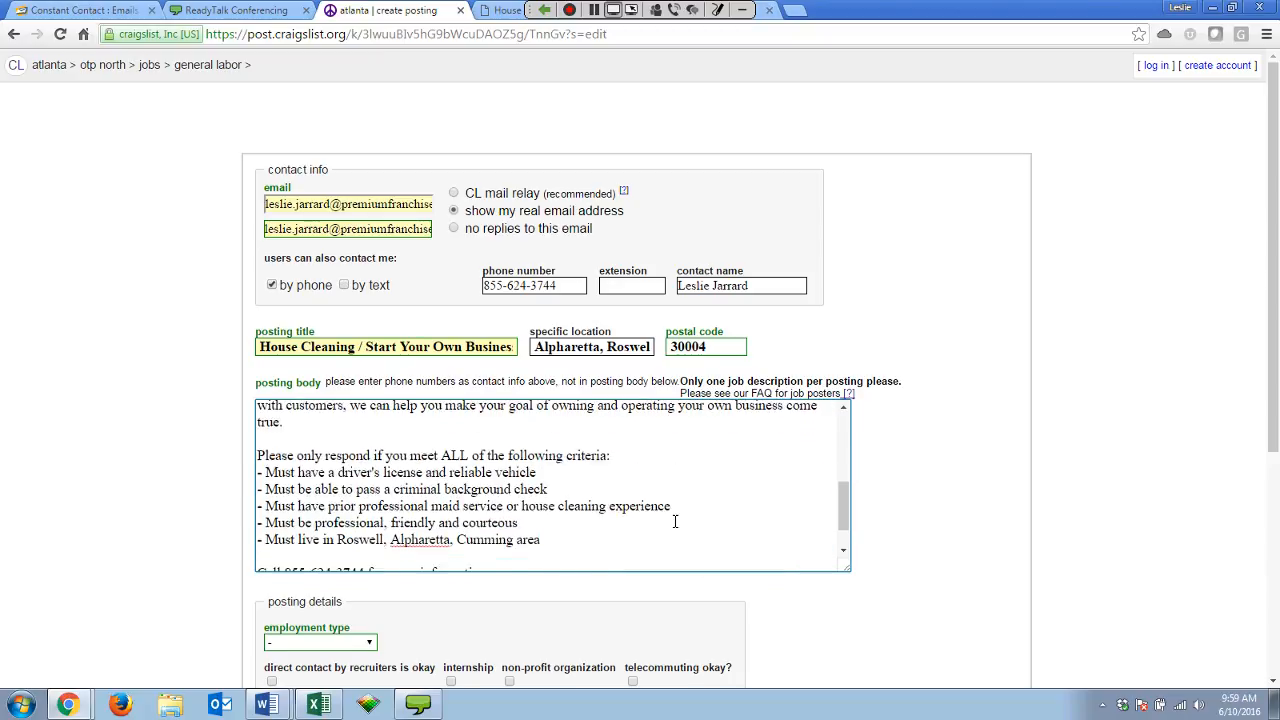
pyautogui.click(614, 457)
pyautogui.scroll(-1, 605, 465)
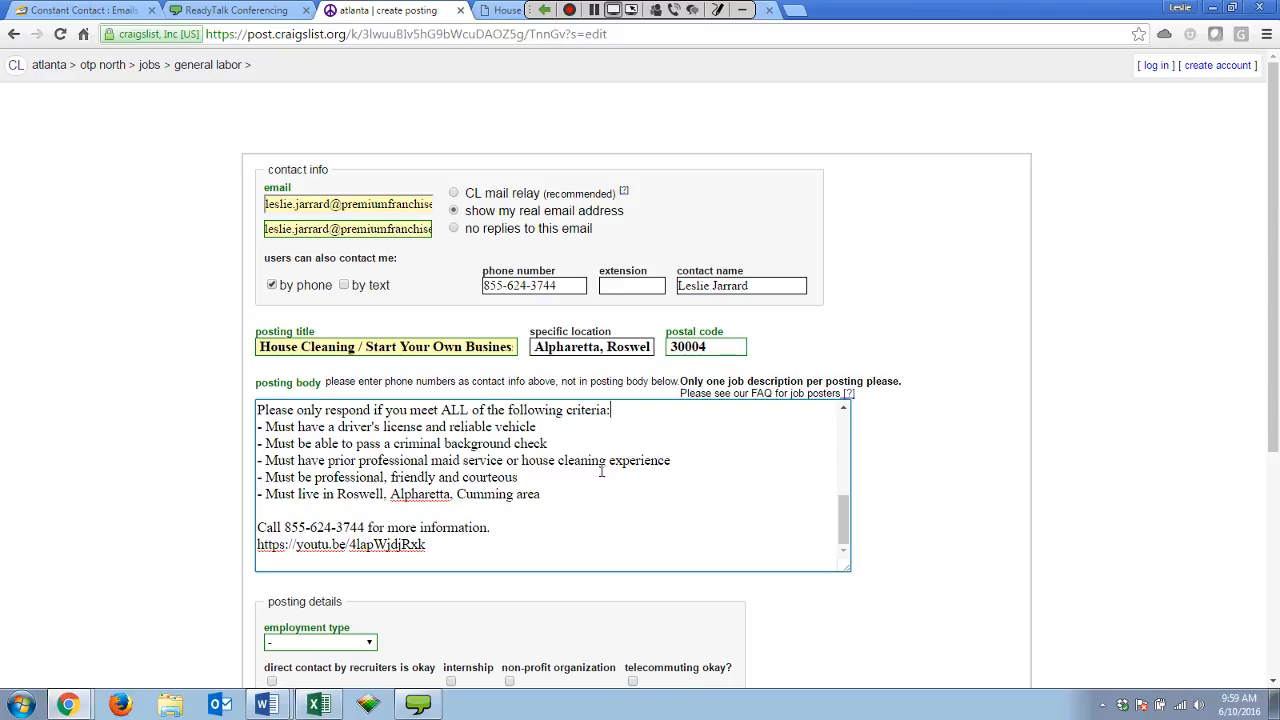
# Add a blank line between the call-for-information line and the YouTube link.
pyautogui.click(558, 492)
pyautogui.scroll(-1, 530, 488)
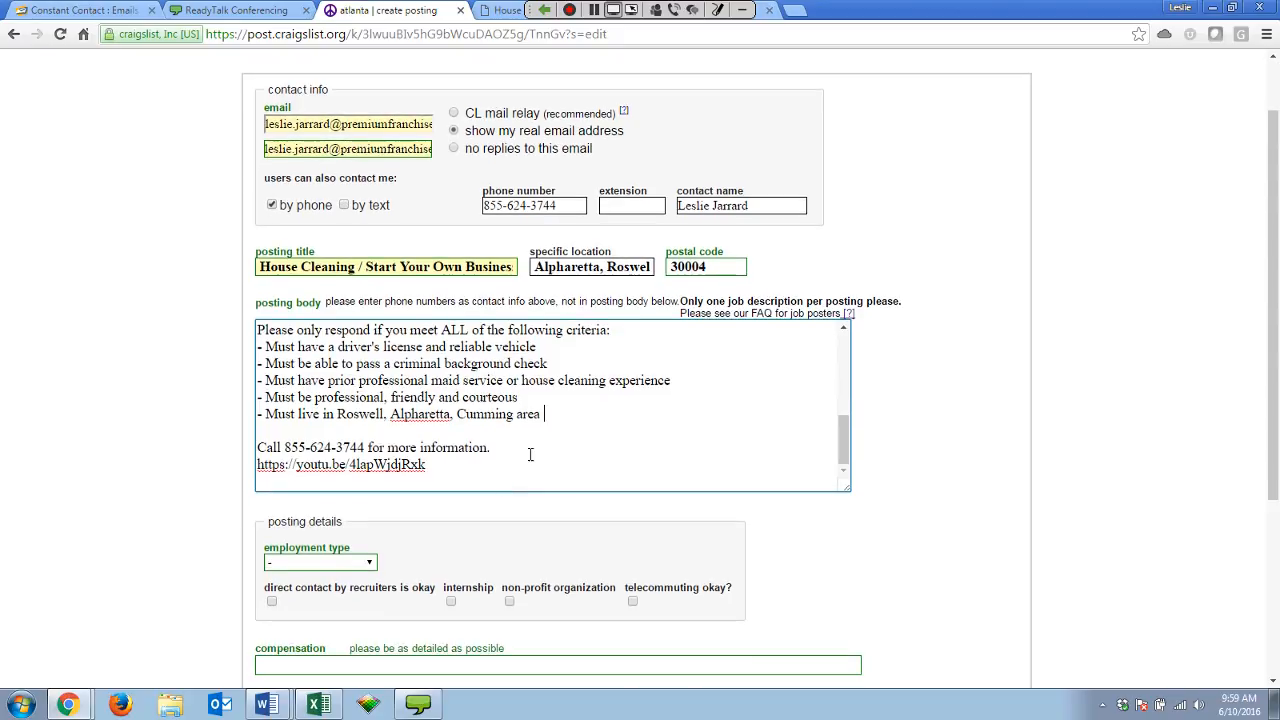
pyautogui.click(514, 455)
pyautogui.press('Return')
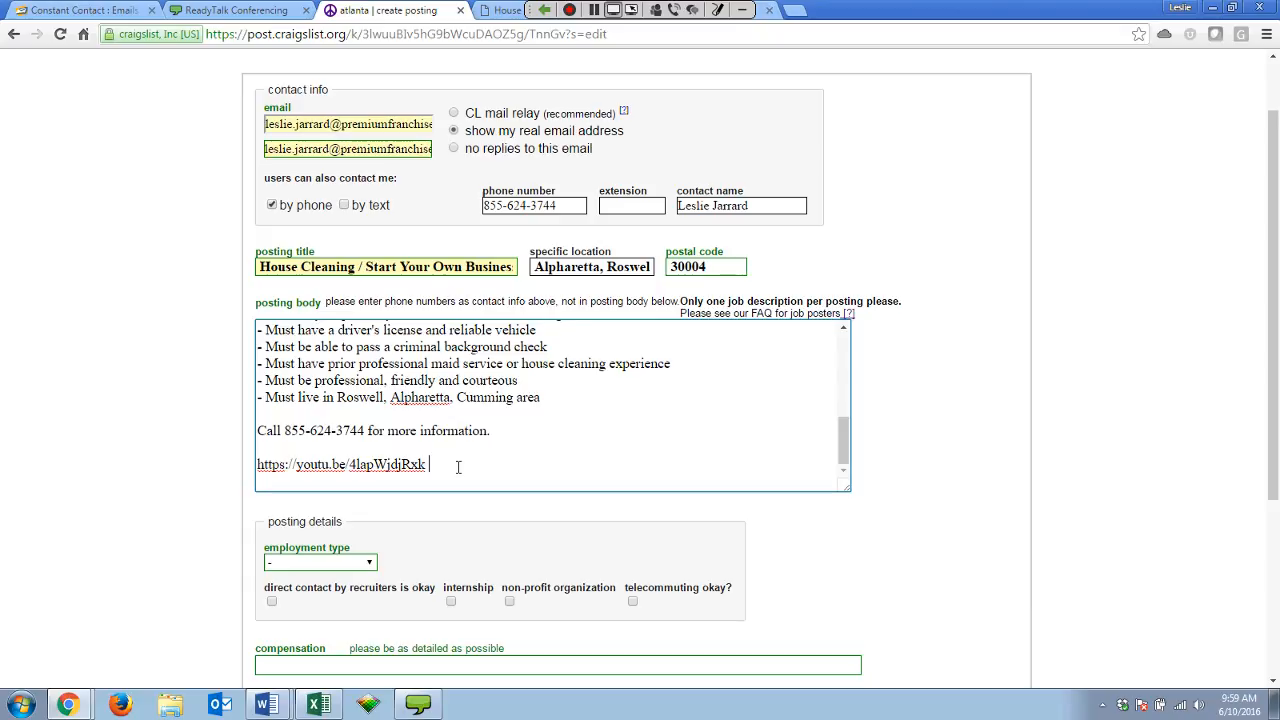
pyautogui.click(494, 432)
# Choose 'employee's choice' as the employment type in the posting details.
pyautogui.scroll(-1, 545, 455)
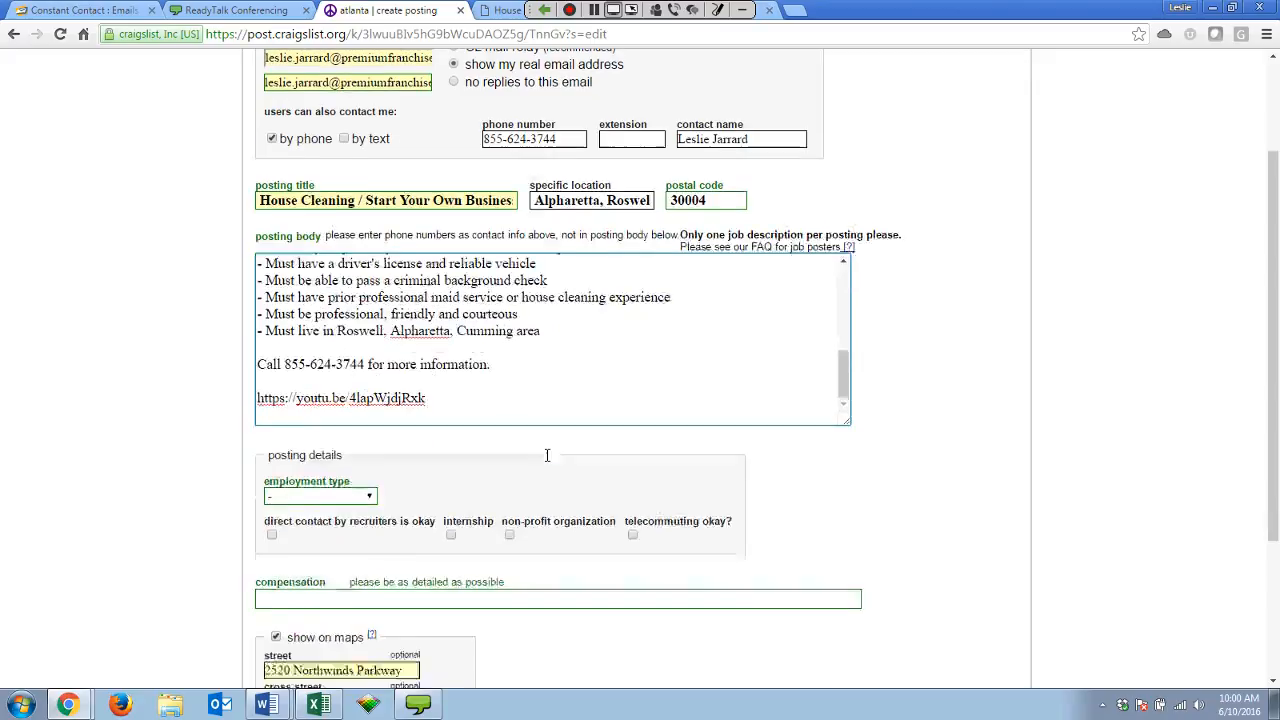
pyautogui.scroll(-2, 572, 465)
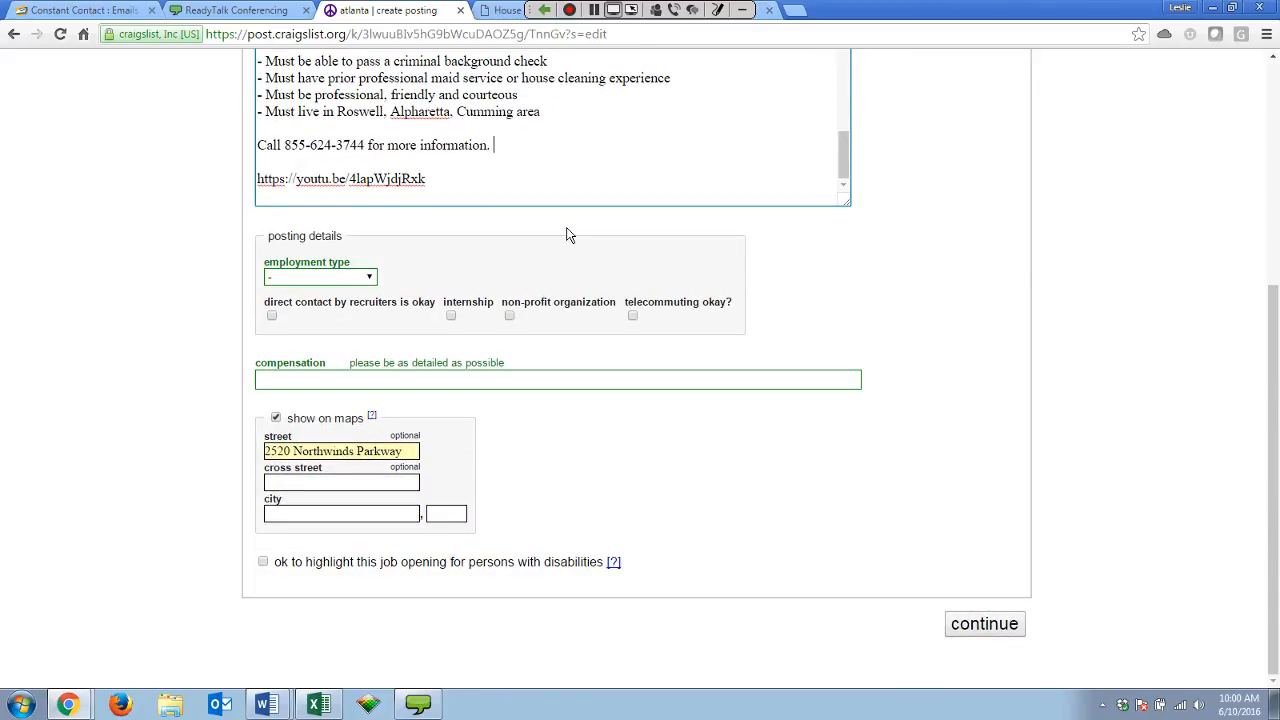
pyautogui.click(370, 277)
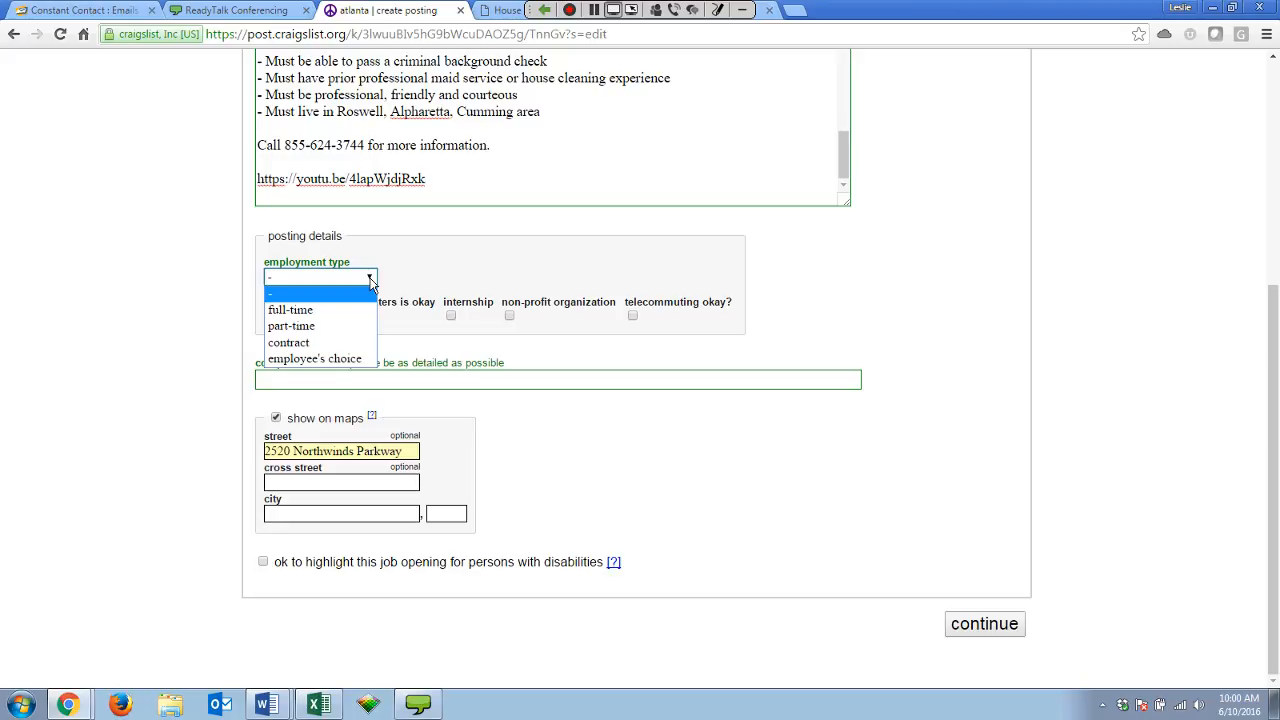
pyautogui.click(355, 359)
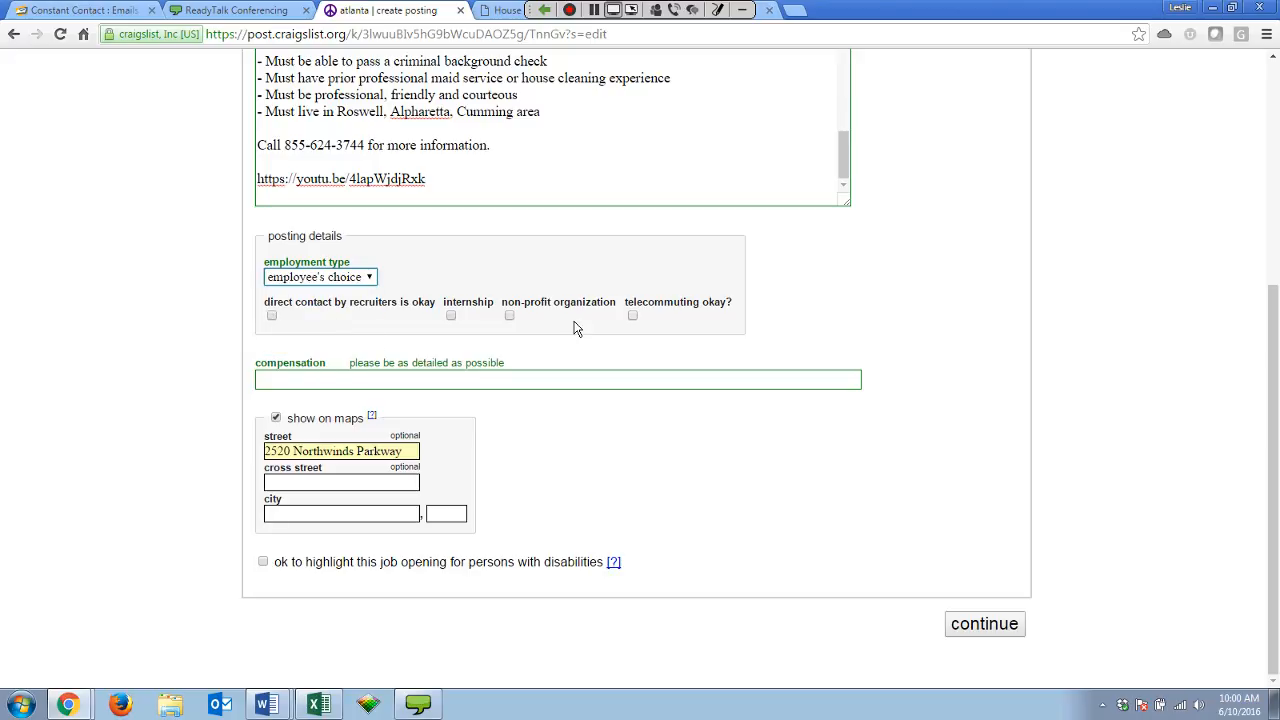
pyautogui.click(258, 378)
pyautogui.click(267, 704)
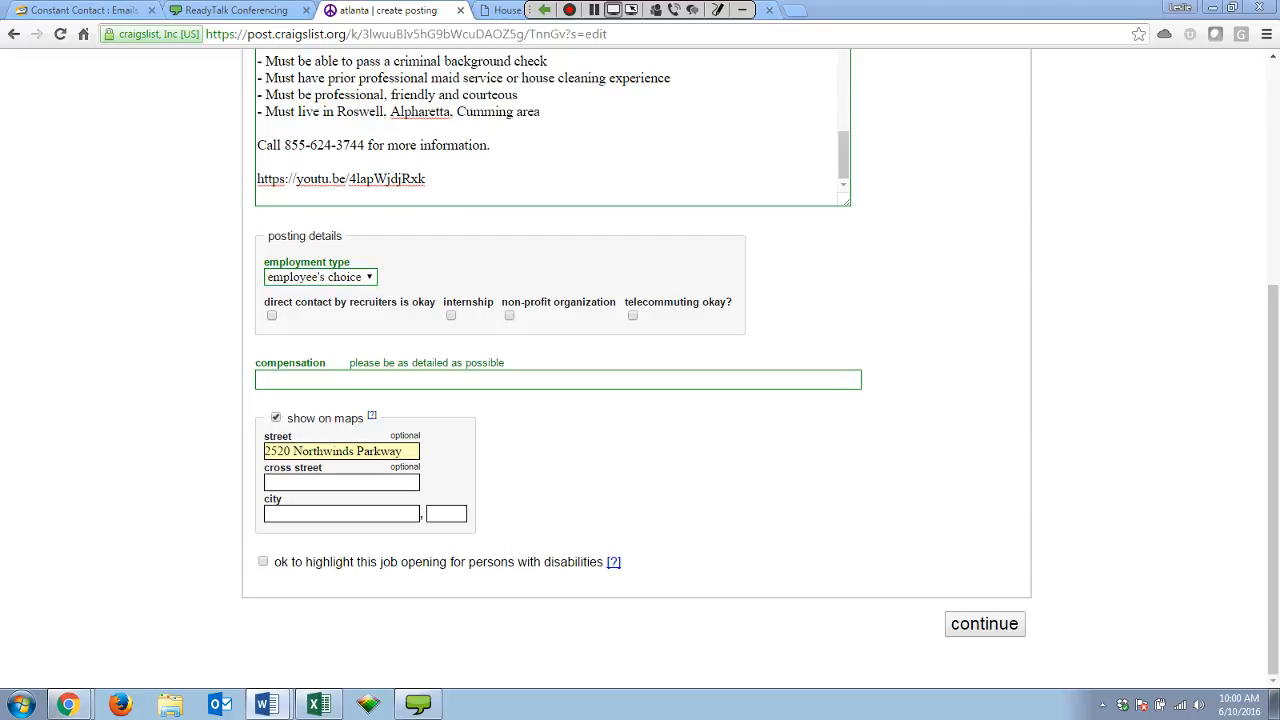
# Paste 'Earn as an owner, not an employee. Generate up to $120,000 (full-time).' as compensation.
pyautogui.click(271, 380)
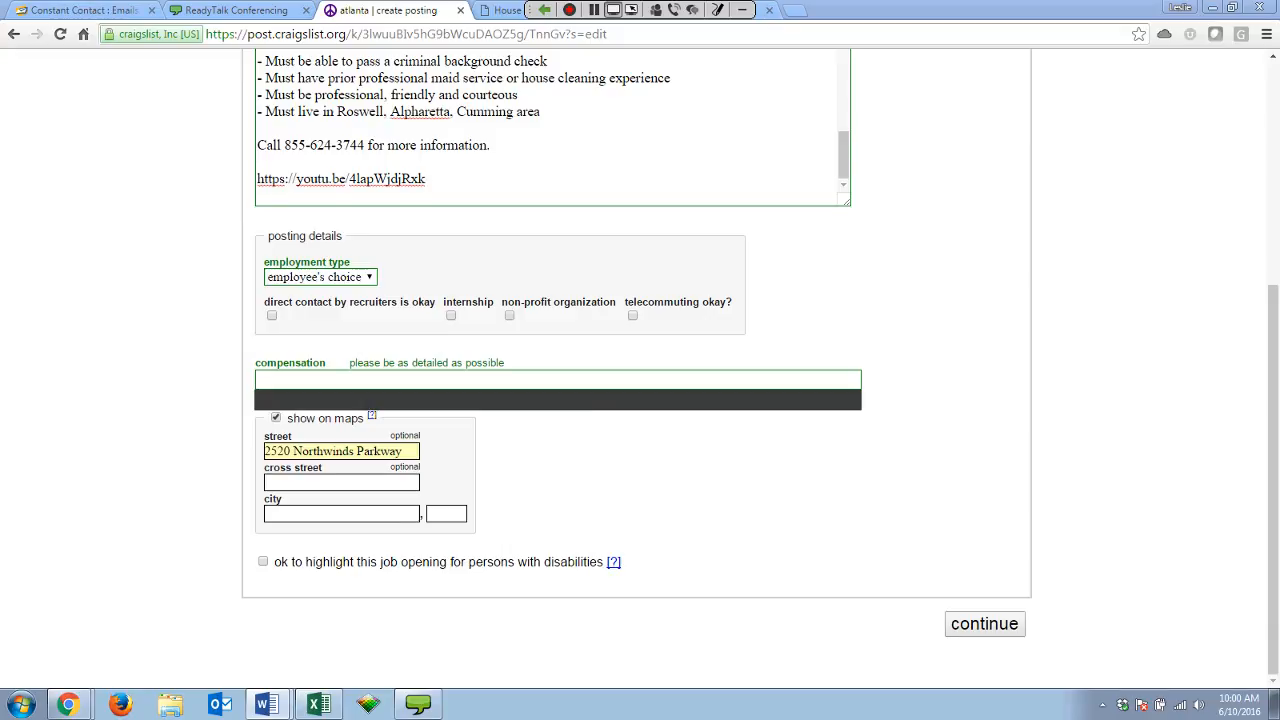
pyautogui.write('Earn as an owner, not an employee. Generate up to $120,000 (full-time).')
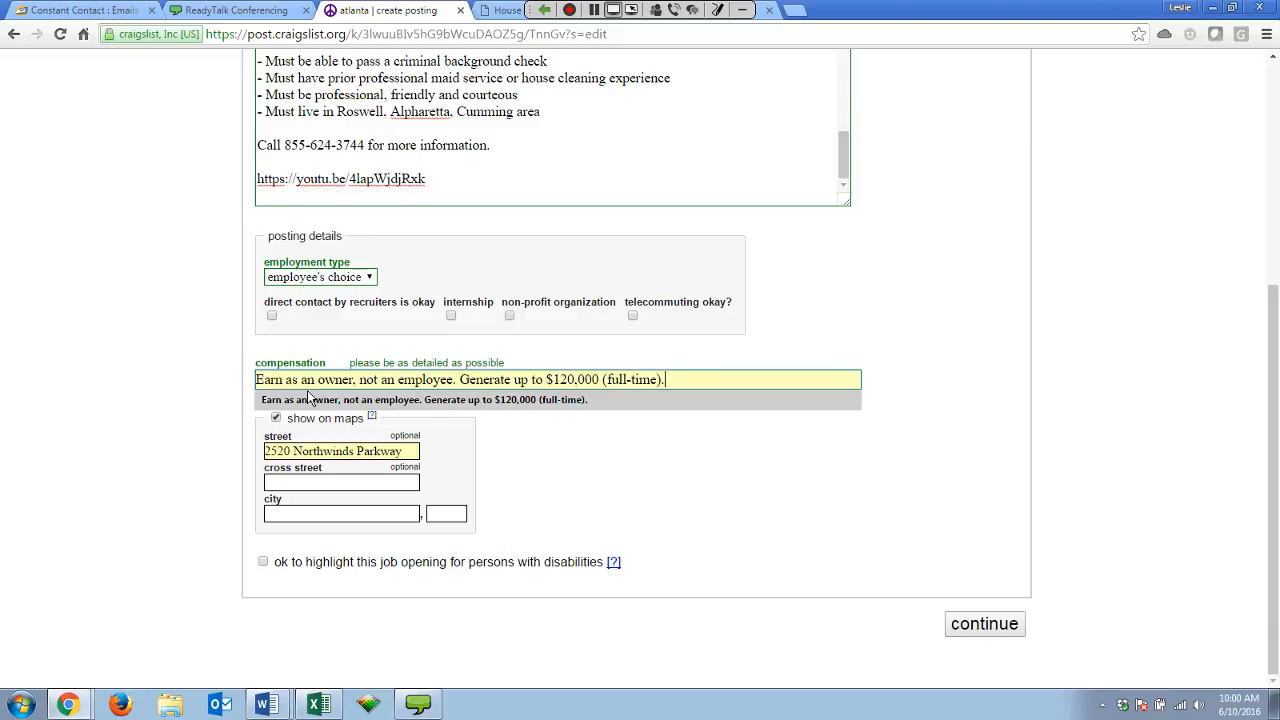
pyautogui.click(458, 380)
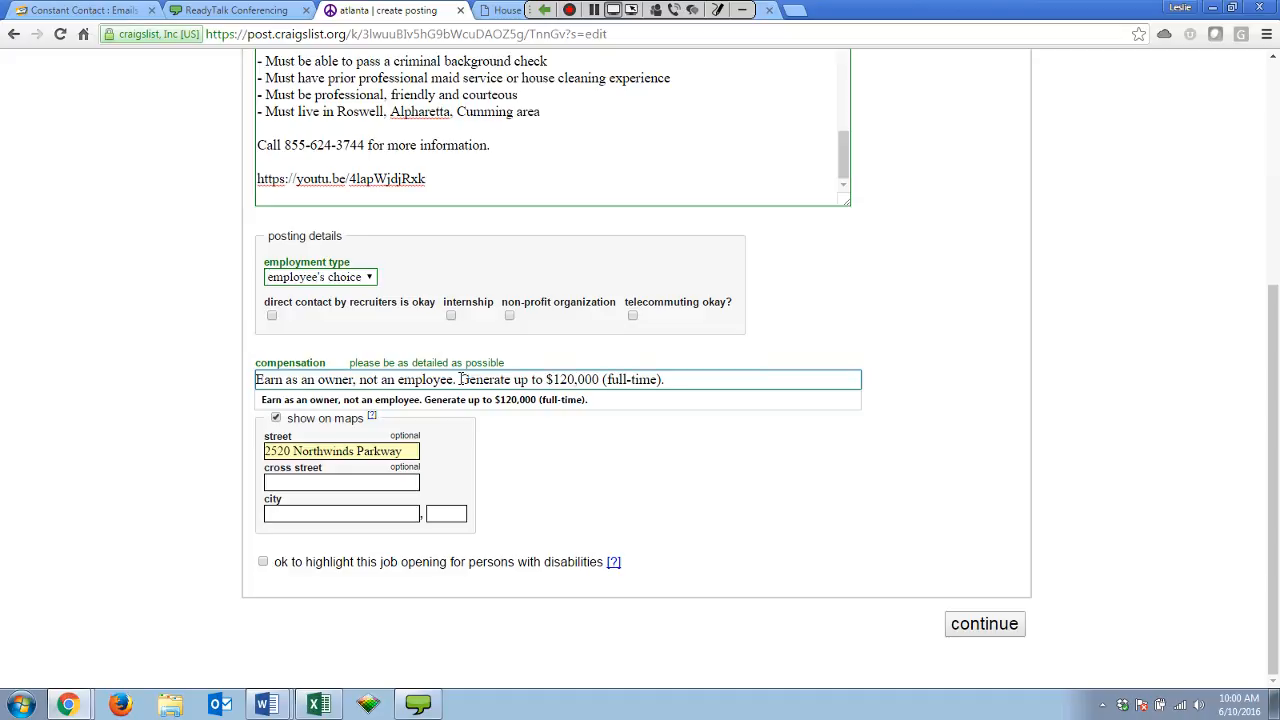
pyautogui.click(128, 349)
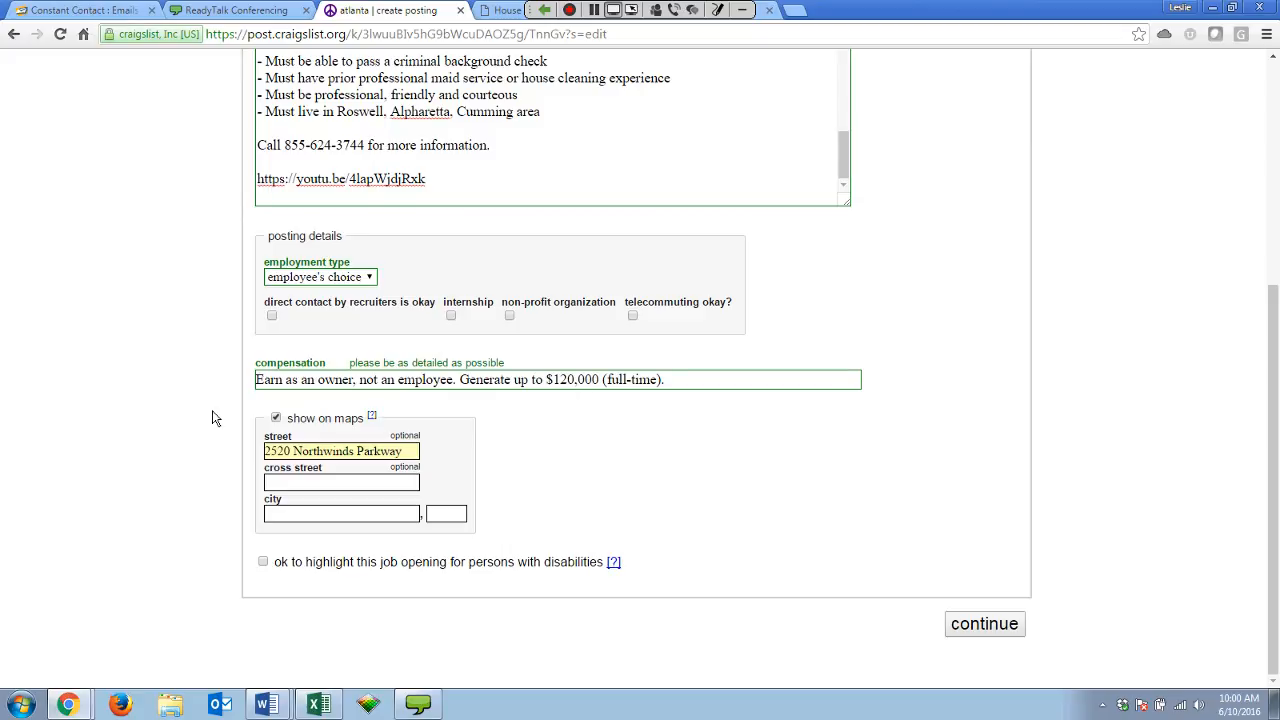
pyautogui.click(460, 379)
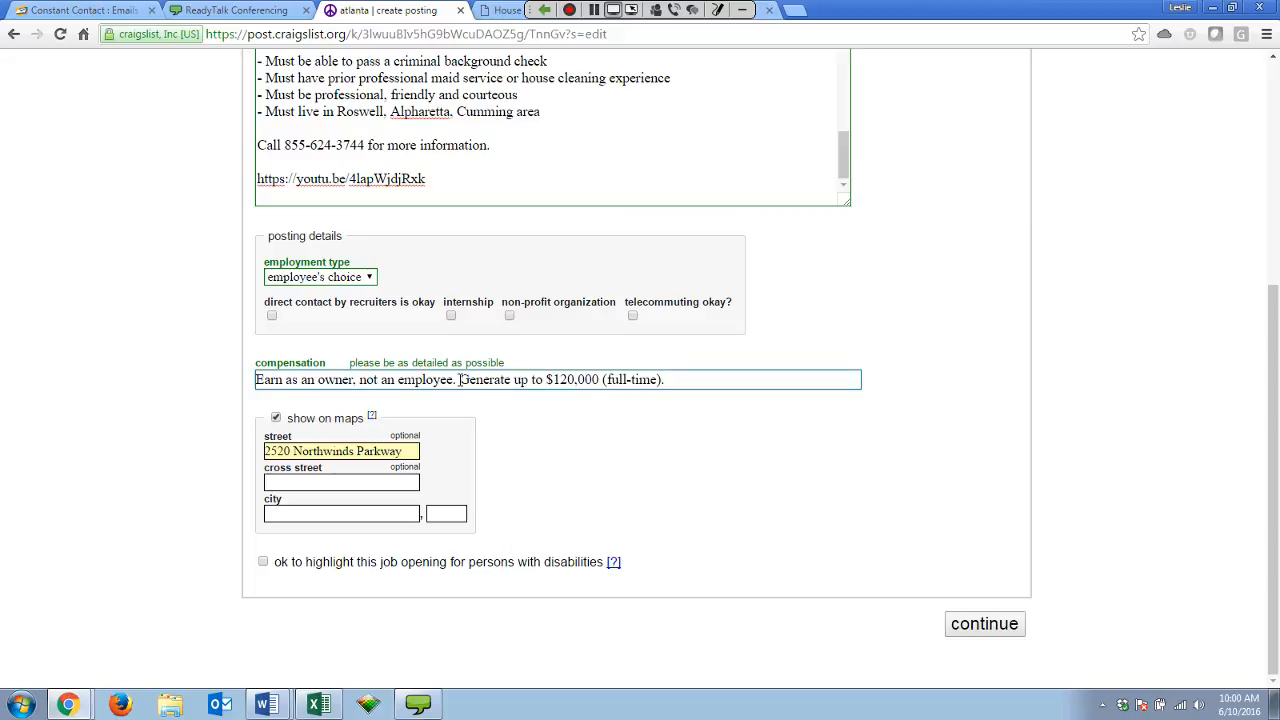
pyautogui.click(519, 379)
pyautogui.click(190, 437)
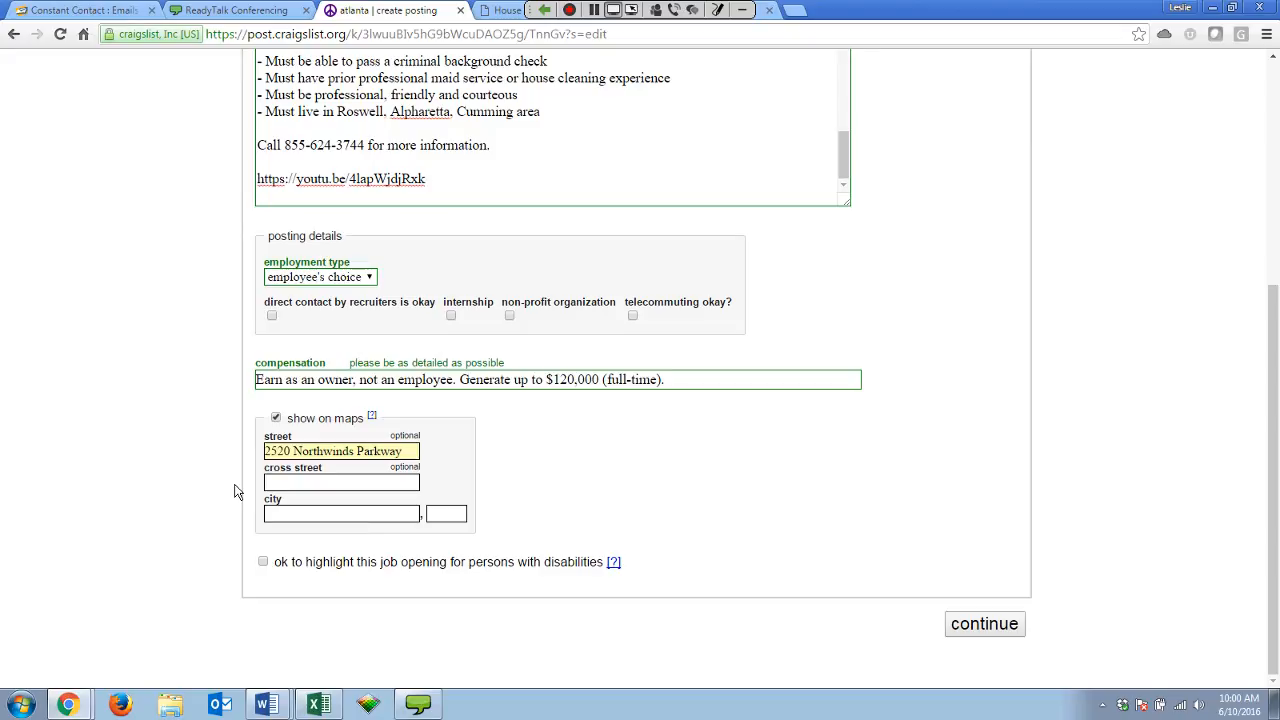
# Review the location fields, then untick 'show on maps' so street, cross street and city grey out.
pyautogui.scroll(5, 236, 490)
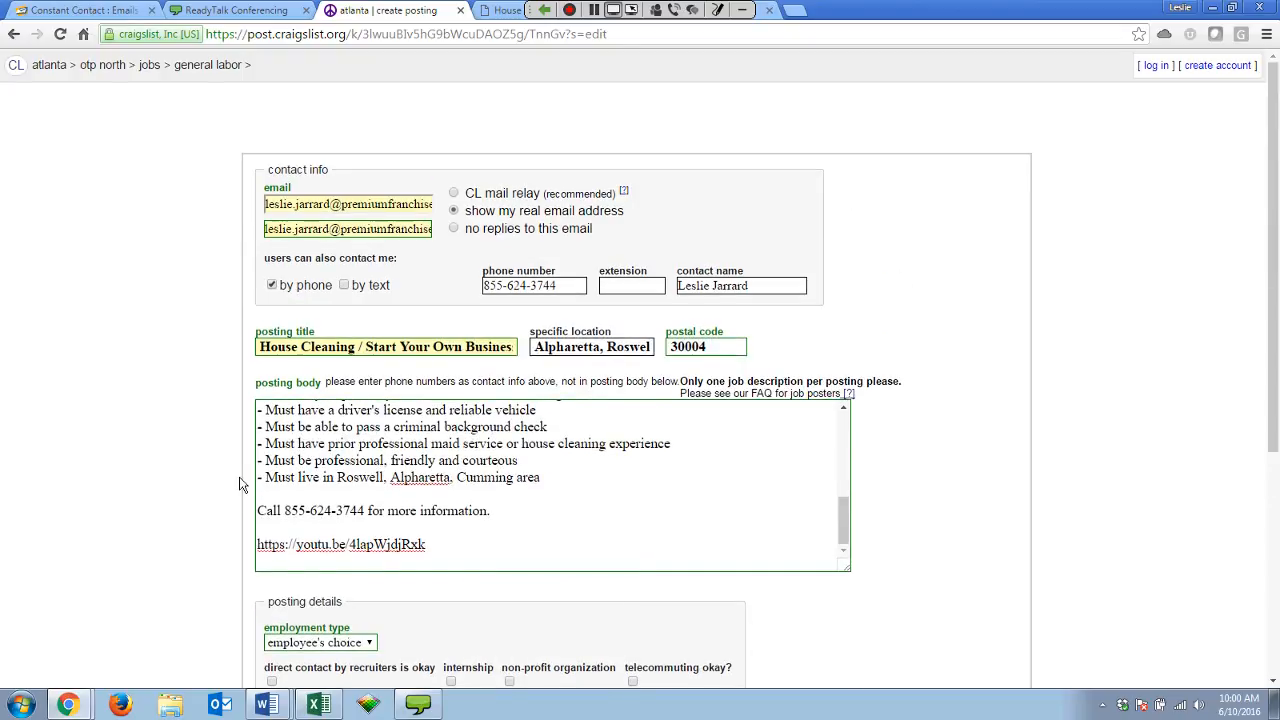
pyautogui.scroll(1, 469, 408)
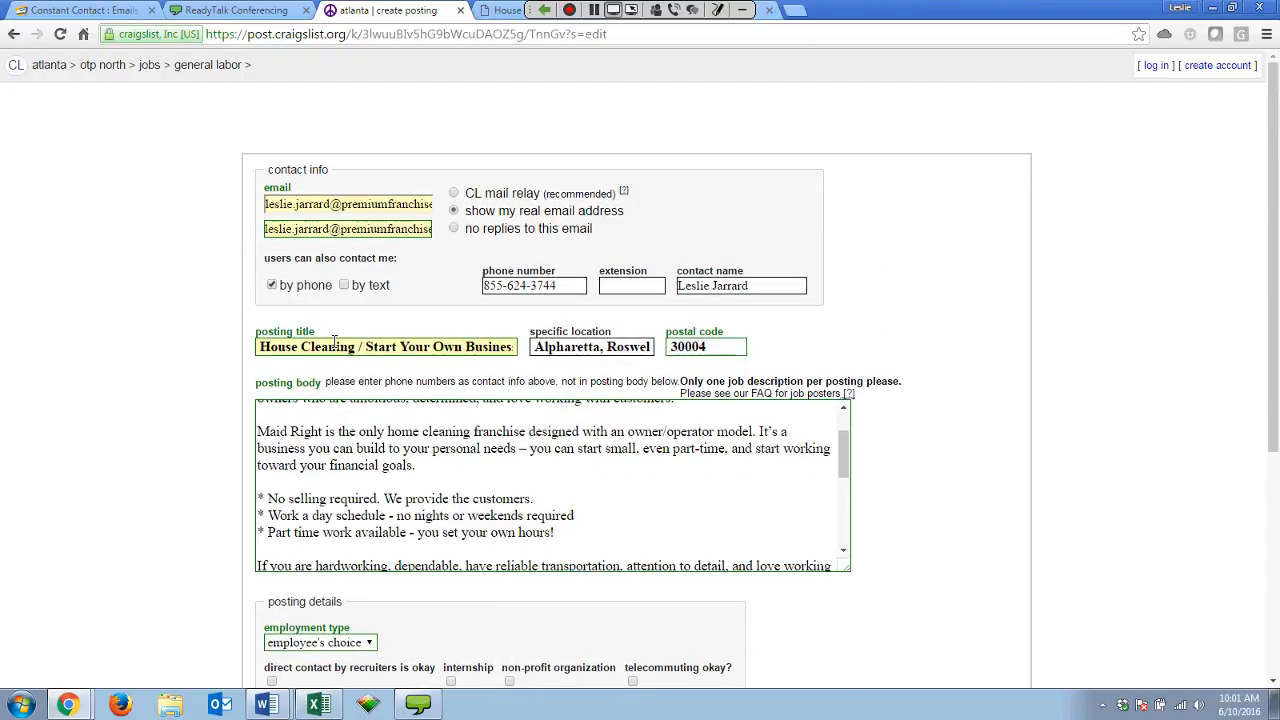
pyautogui.click(543, 347)
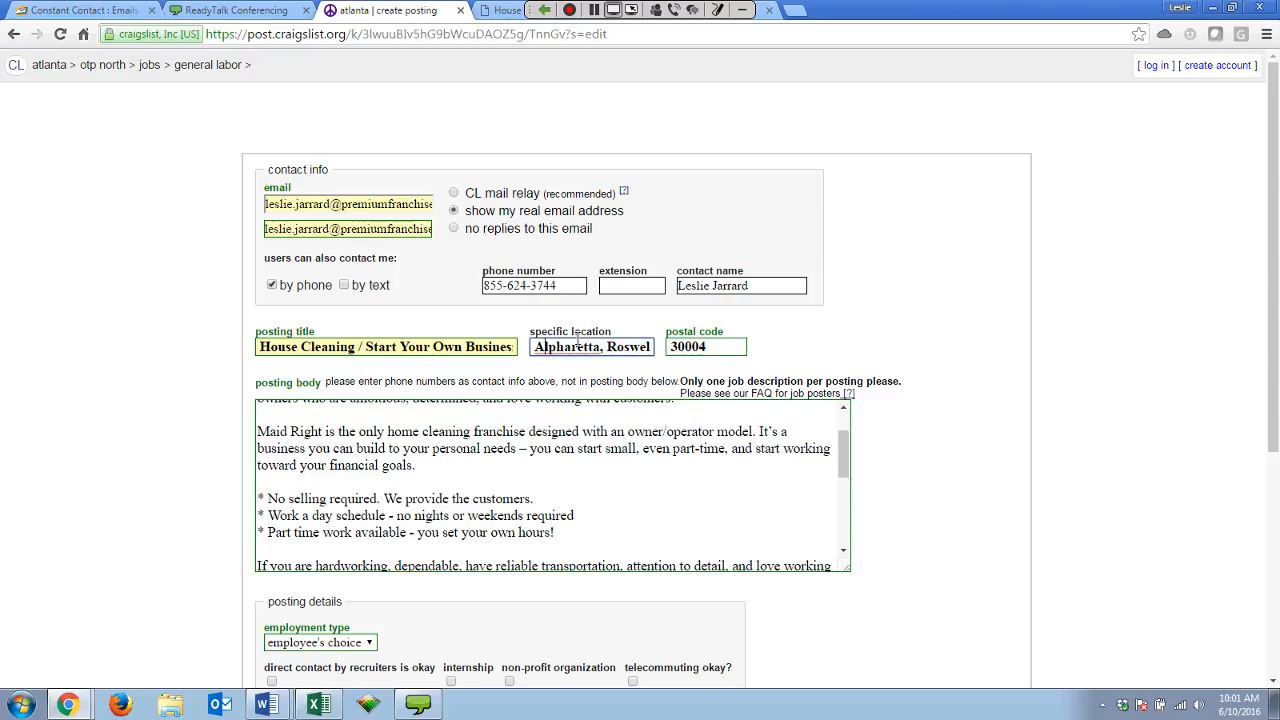
pyautogui.scroll(-5, 616, 480)
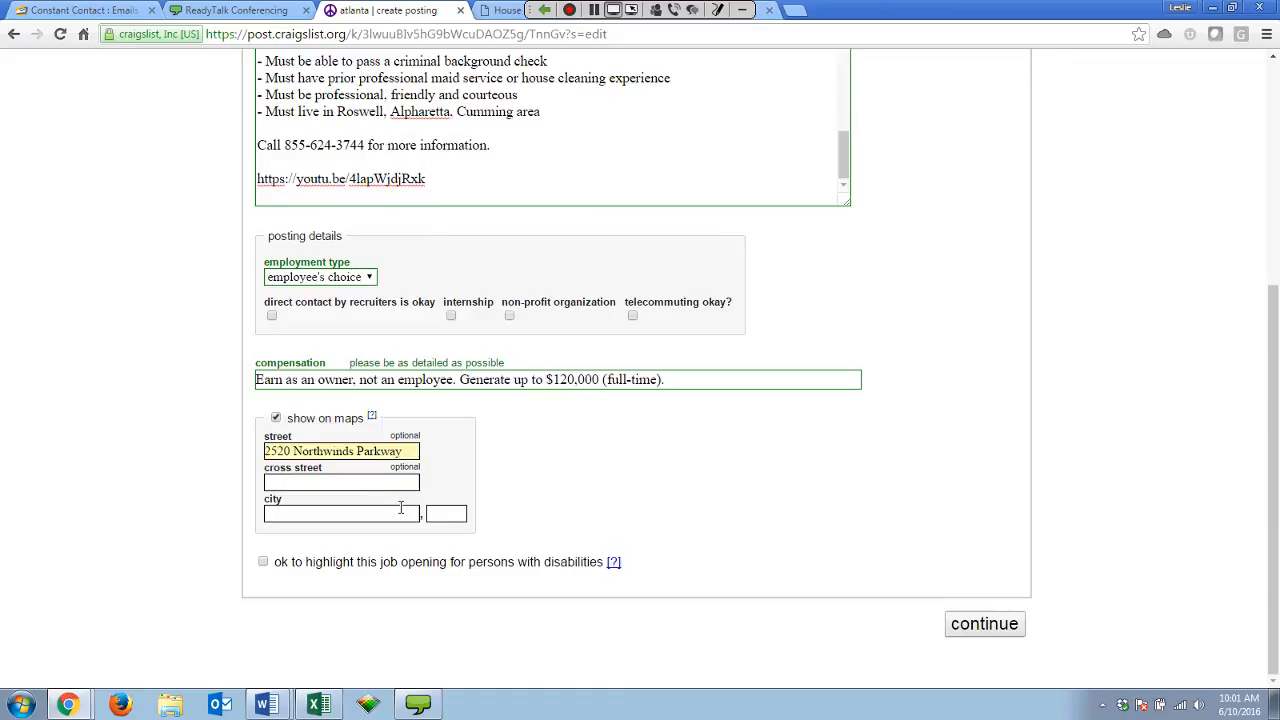
pyautogui.scroll(5, 371, 503)
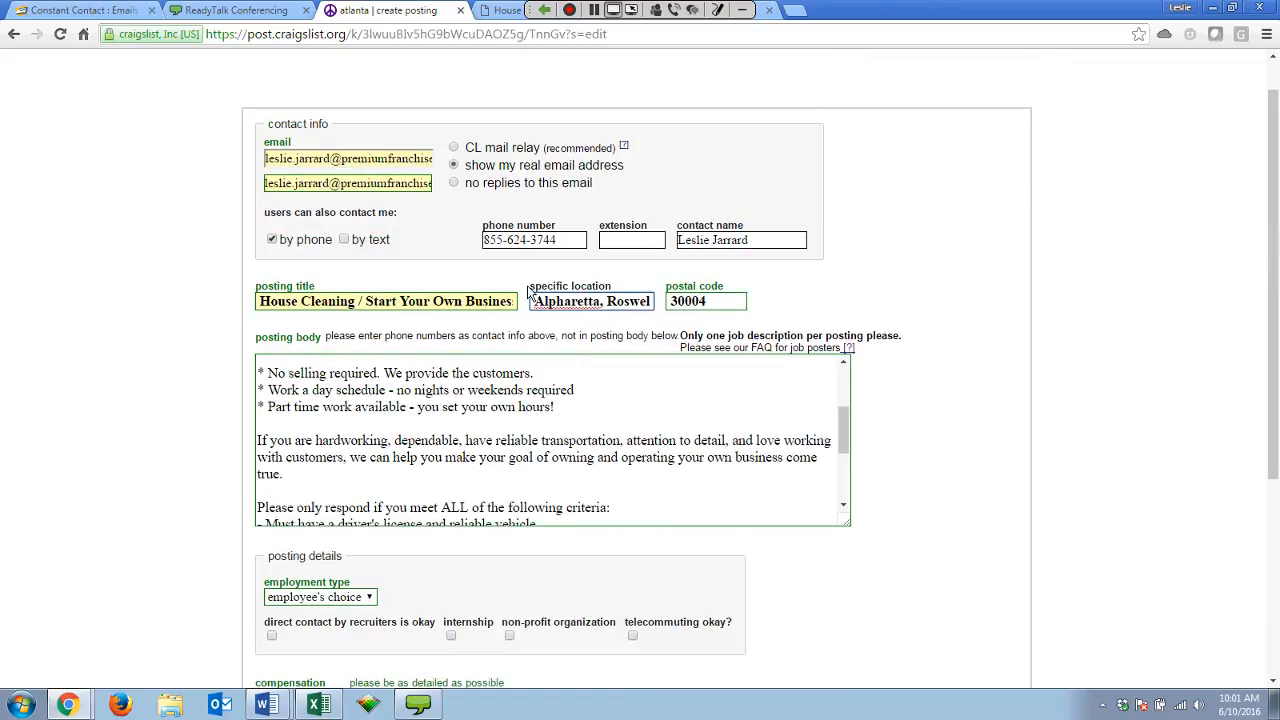
pyautogui.scroll(-3, 200, 500)
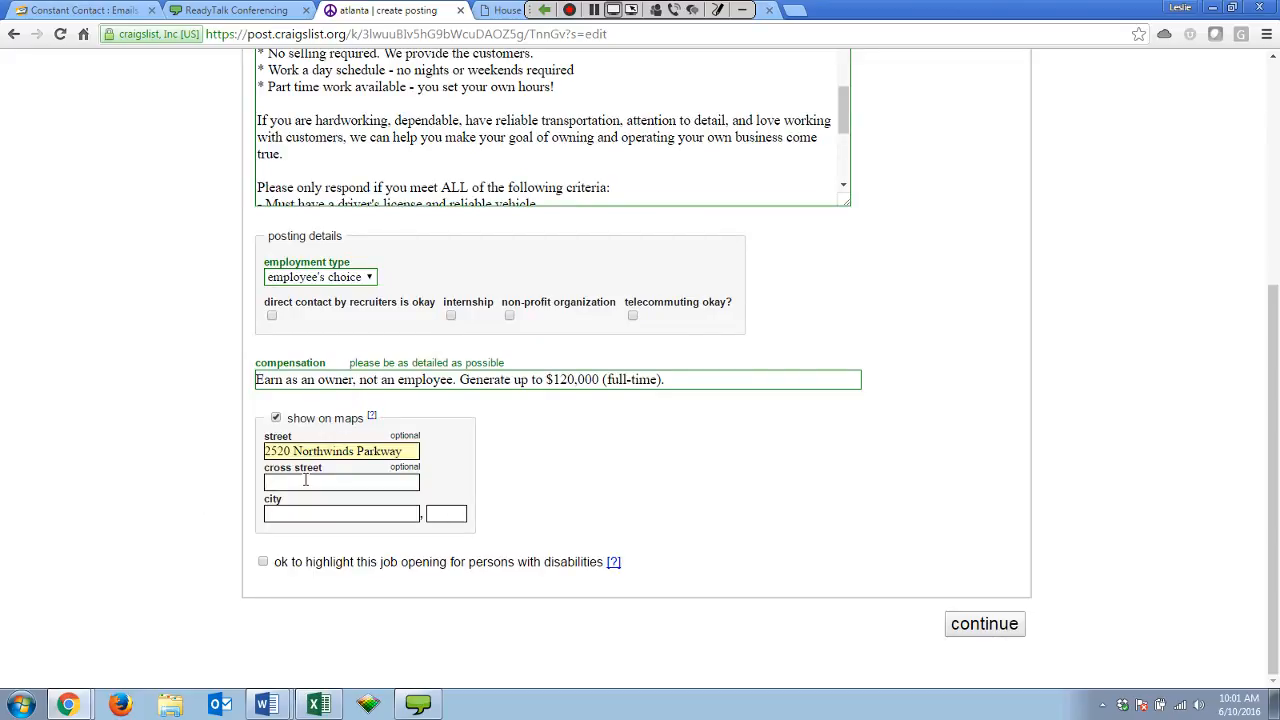
pyautogui.click(278, 513)
pyautogui.scroll(1, 293, 513)
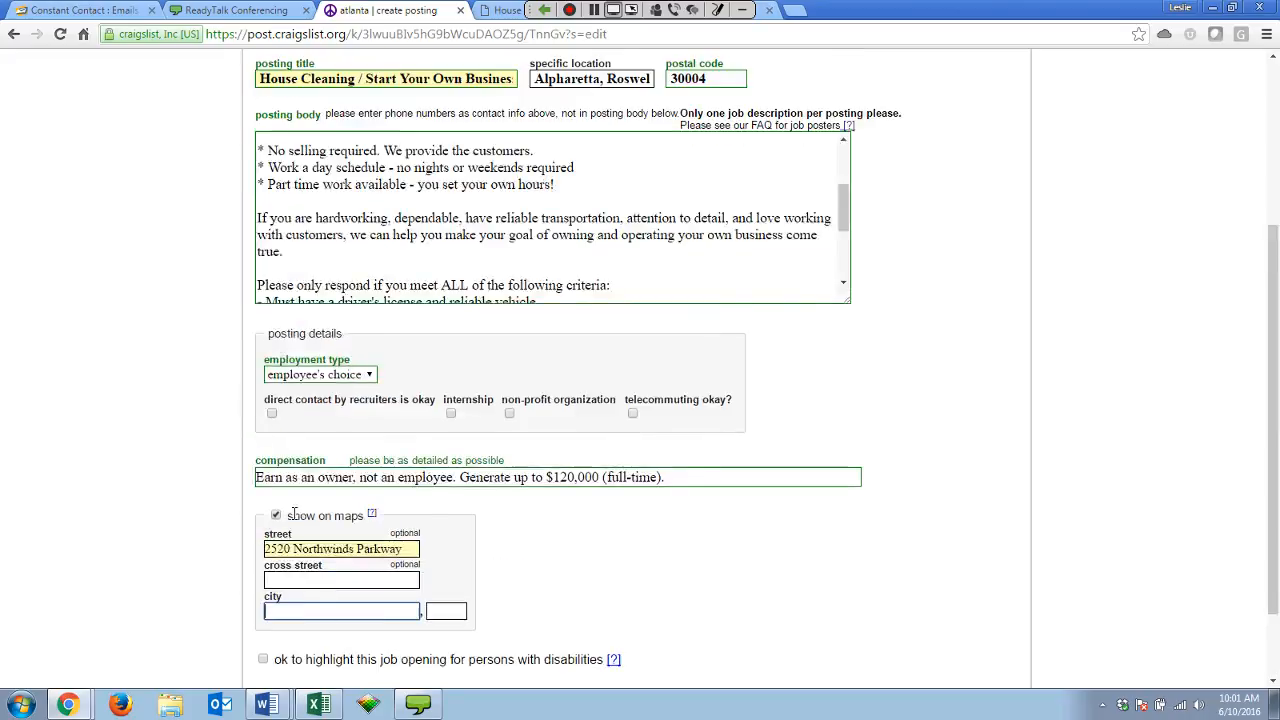
pyautogui.scroll(2, 293, 513)
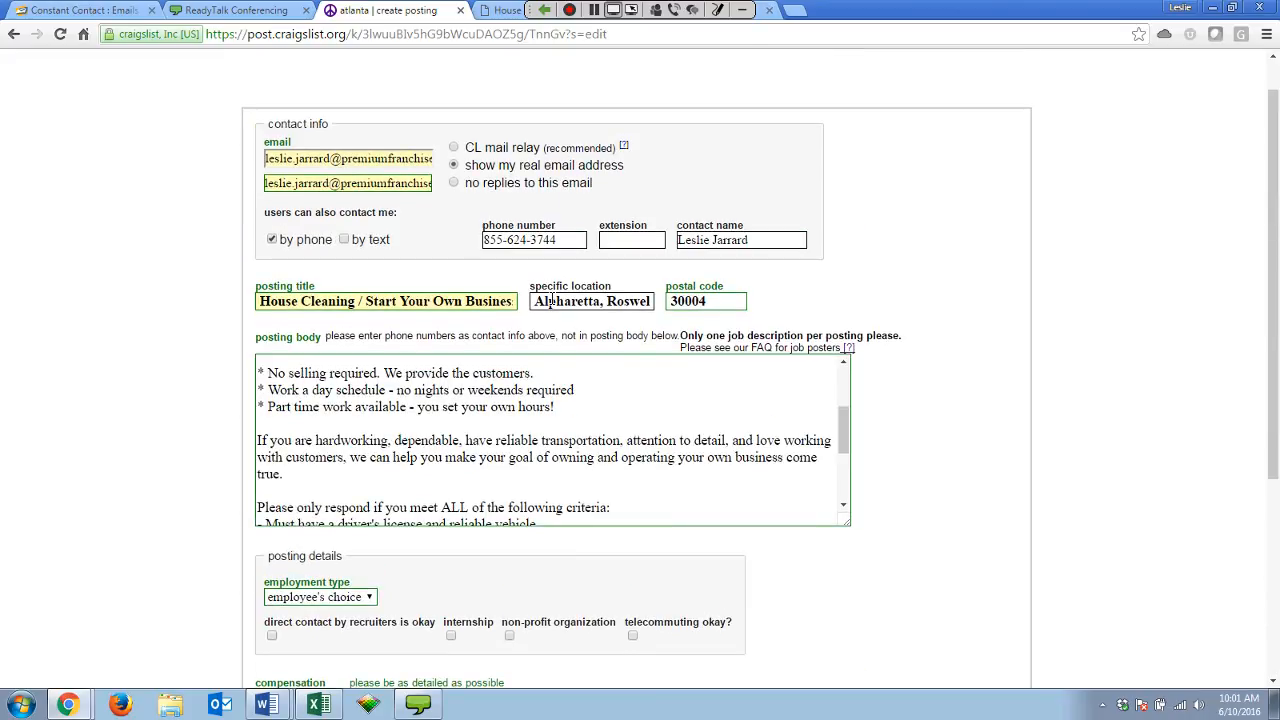
pyautogui.scroll(-3, 113, 380)
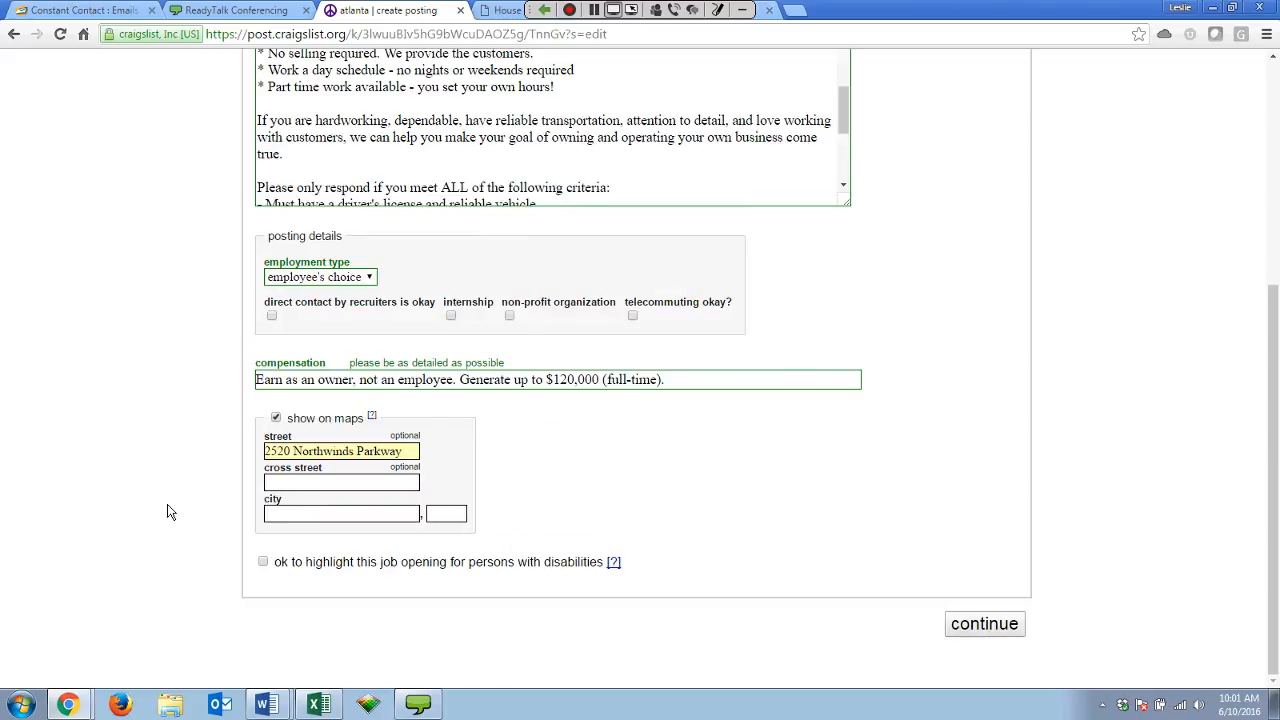
pyautogui.click(278, 484)
pyautogui.click(258, 487)
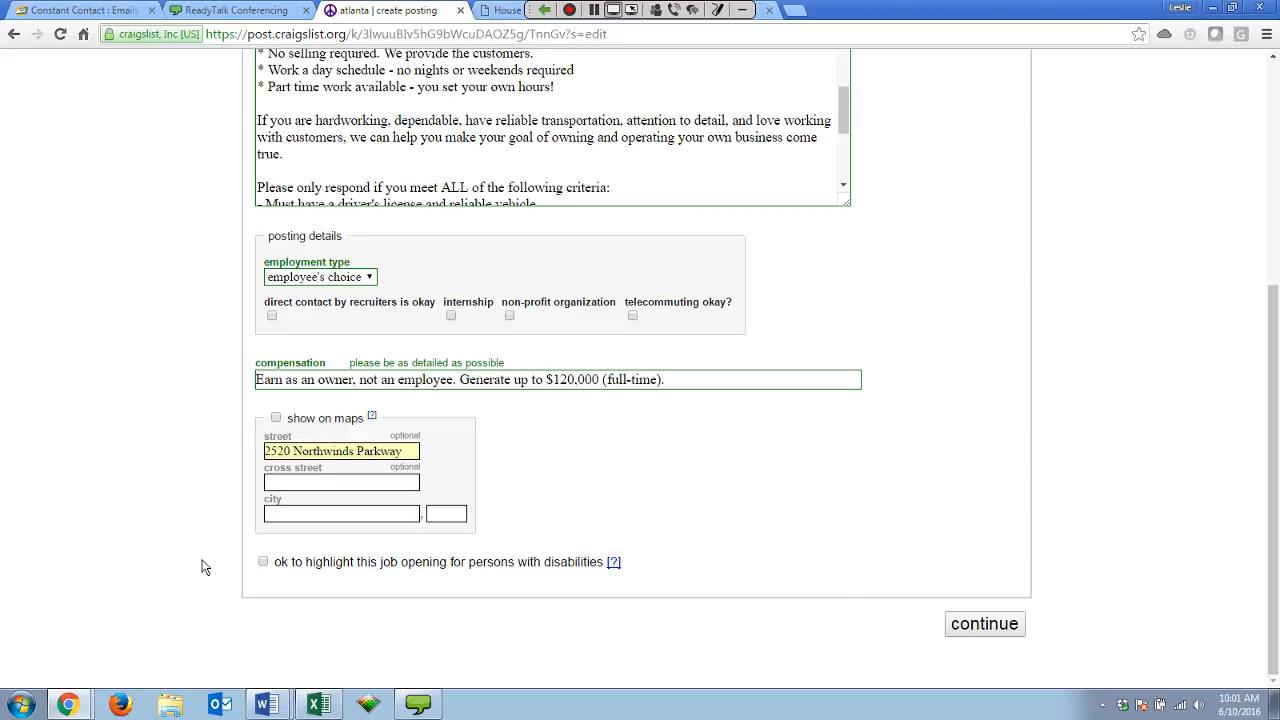
# Attach the Maid Right ad image to the posting and reach the $35.00 unpublished draft preview.
pyautogui.click(983, 625)
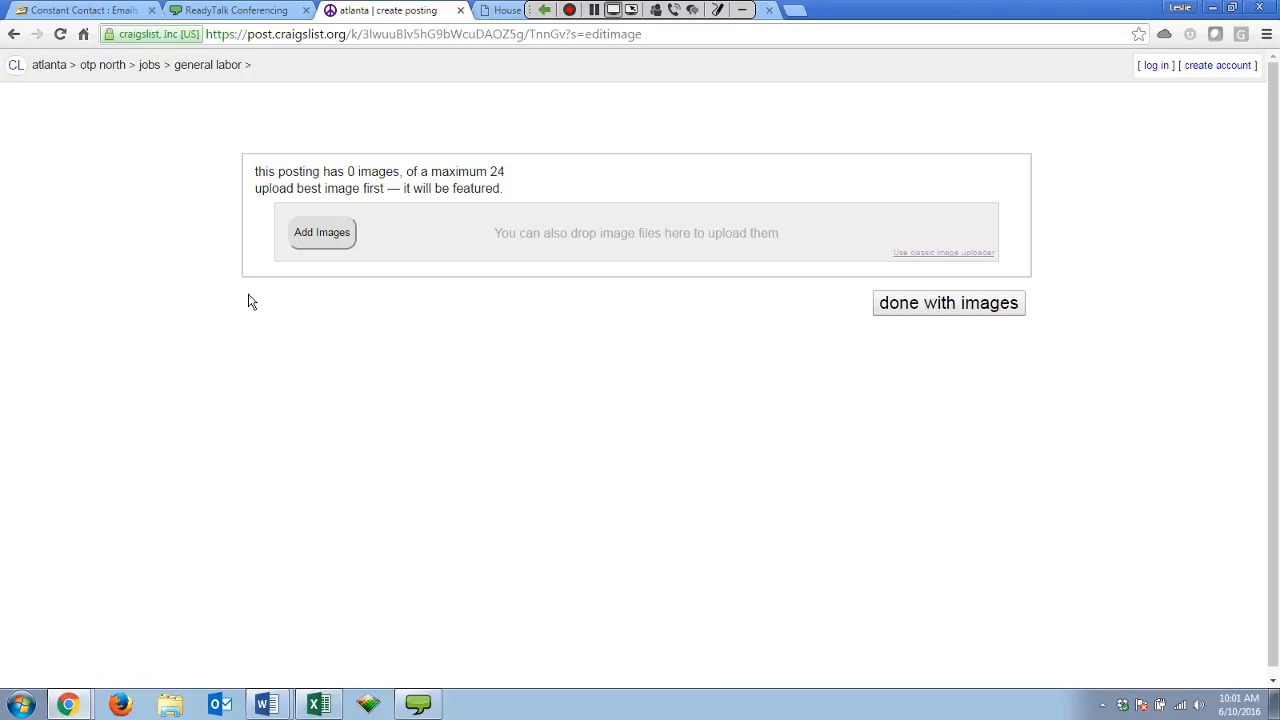
pyautogui.click(330, 237)
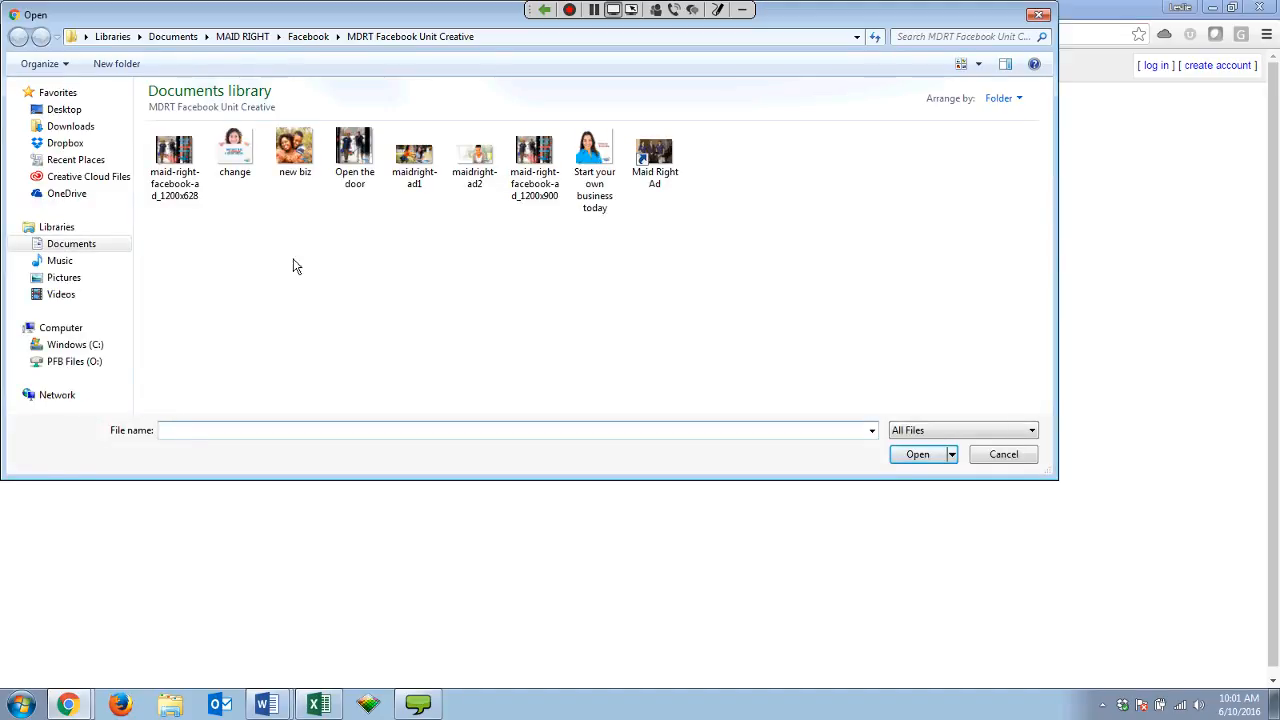
pyautogui.doubleClick(174, 152)
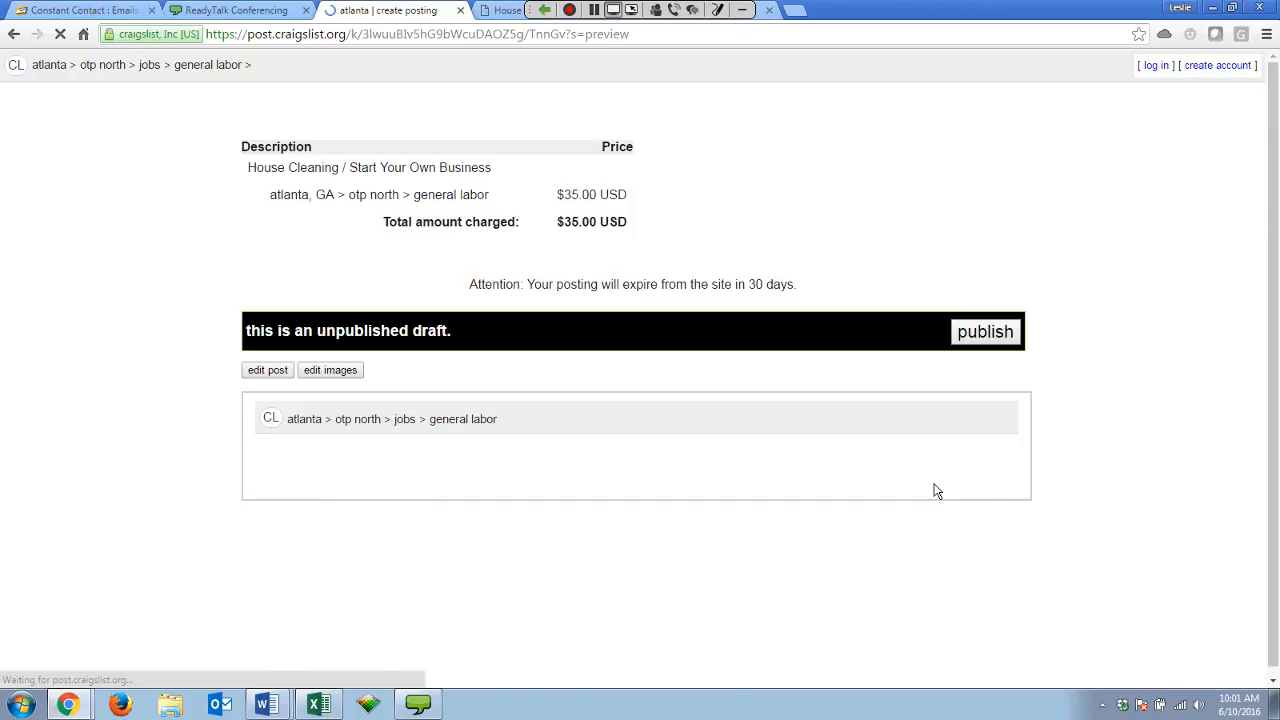
pyautogui.scroll(-2, 172, 416)
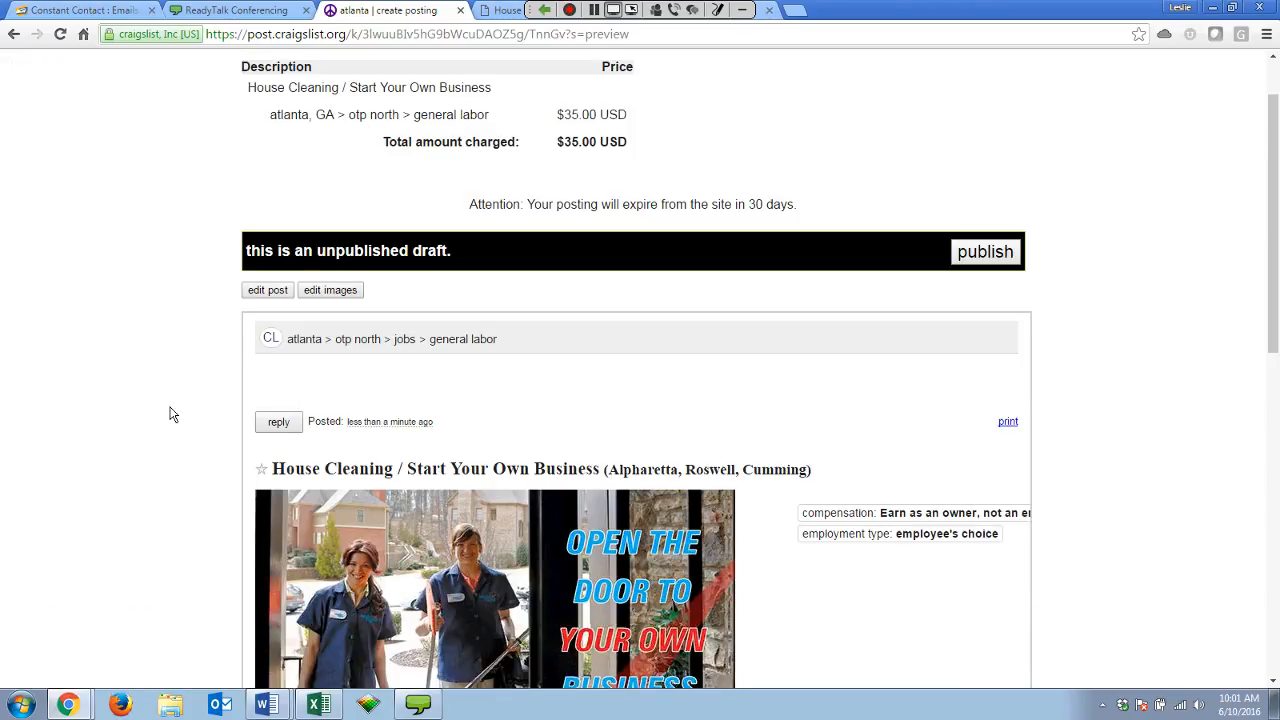
pyautogui.scroll(-1, 175, 418)
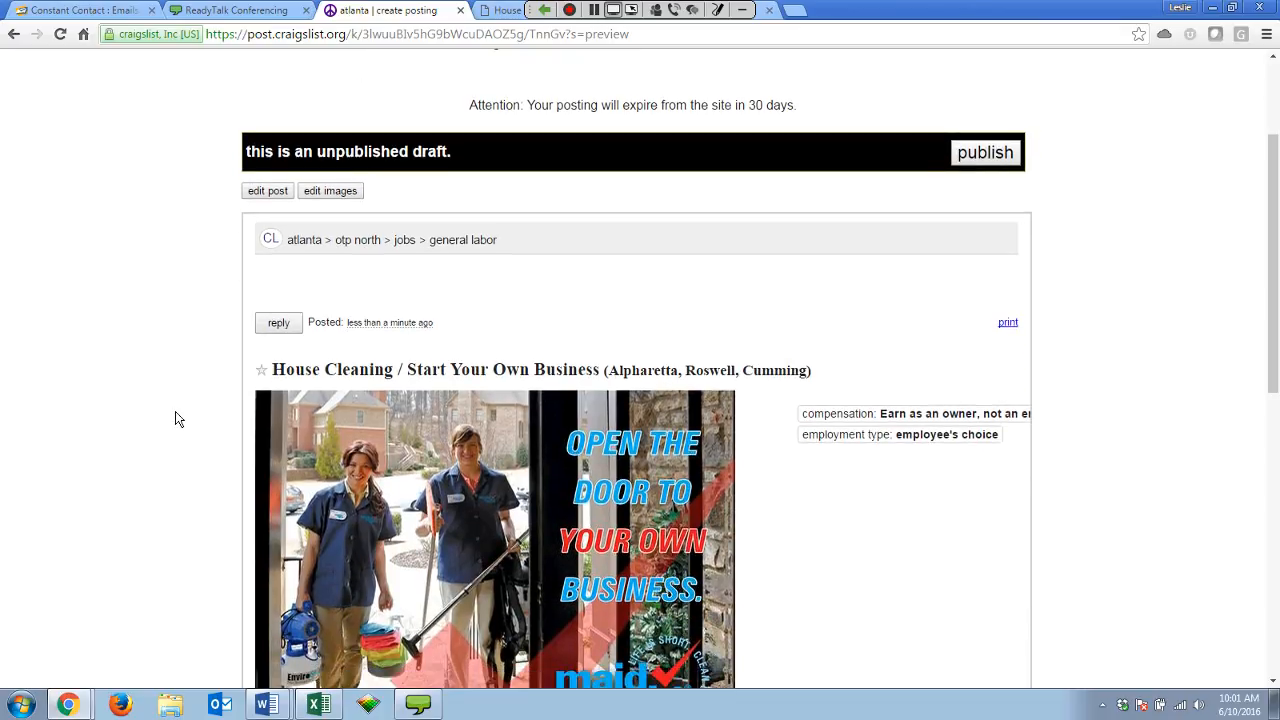
pyautogui.scroll(-1, 175, 416)
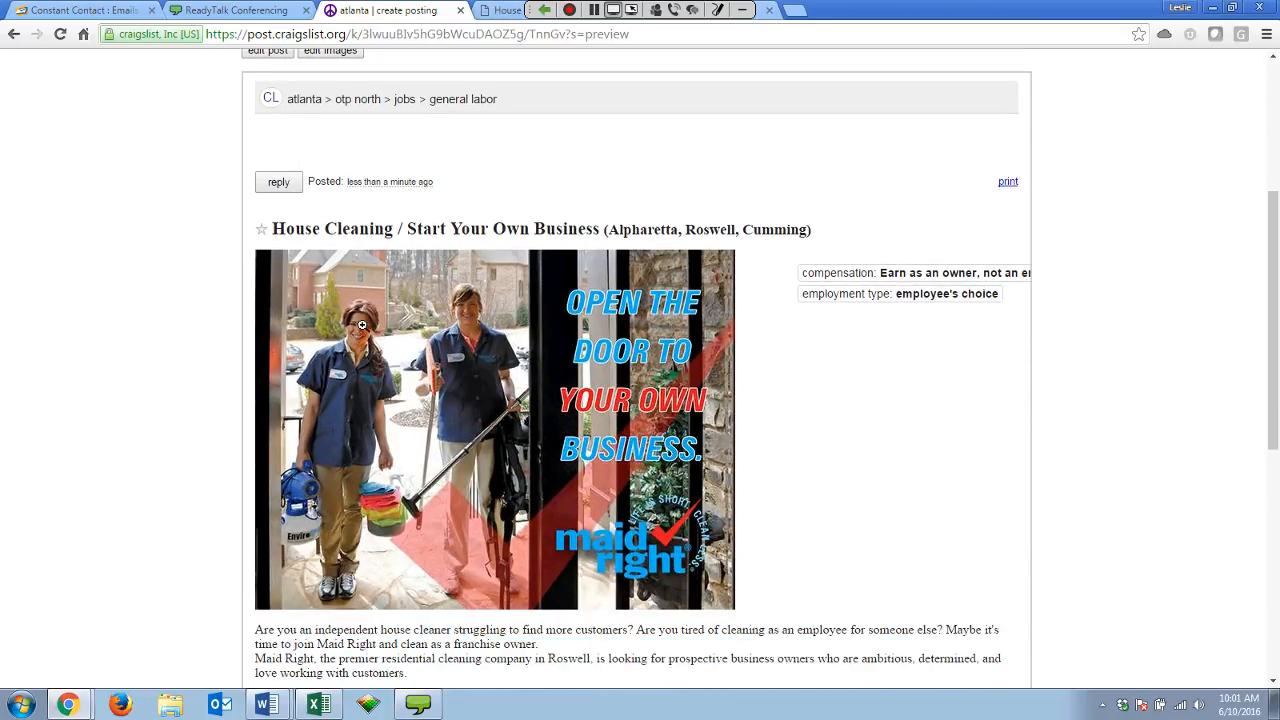
pyautogui.scroll(-1, 194, 397)
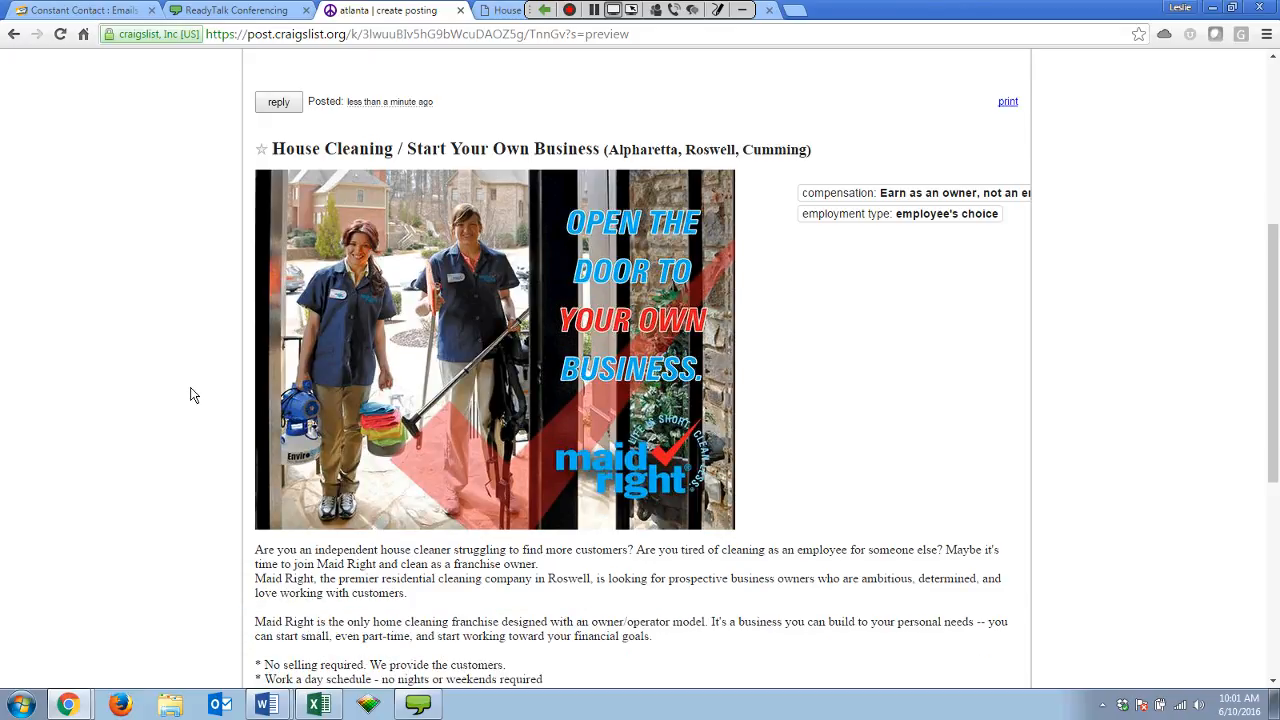
pyautogui.click(737, 354)
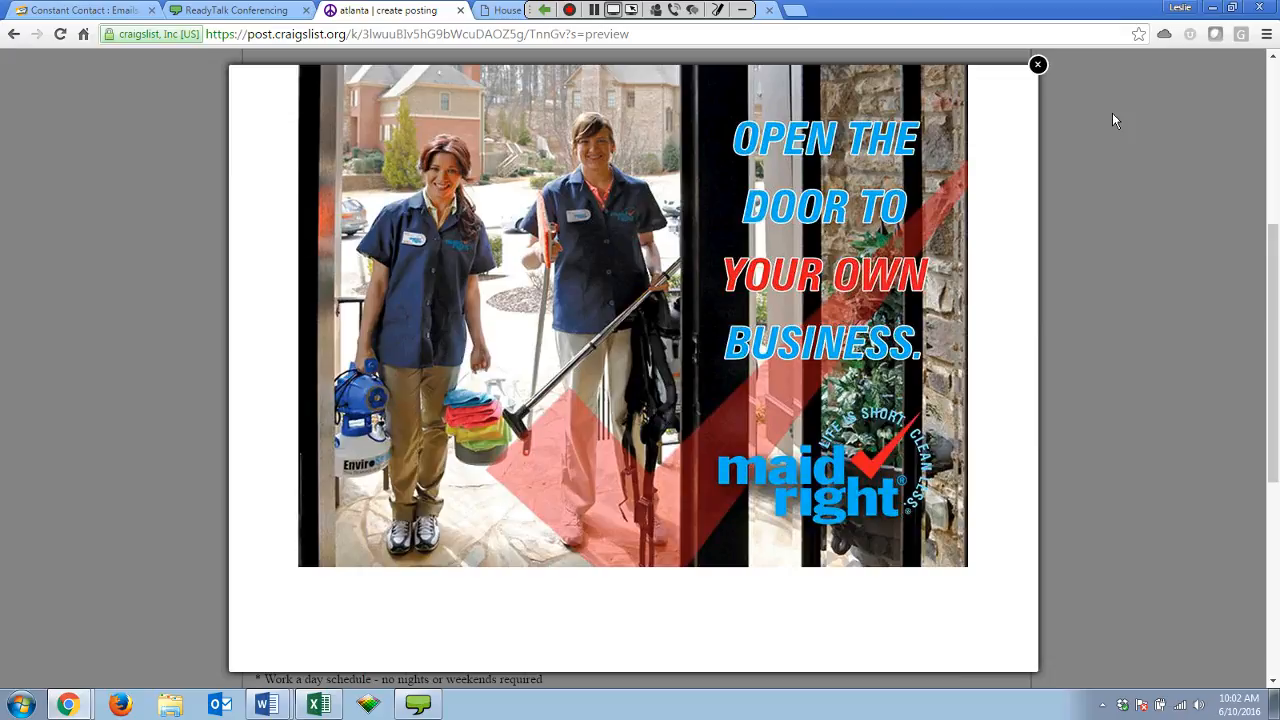
pyautogui.click(1112, 113)
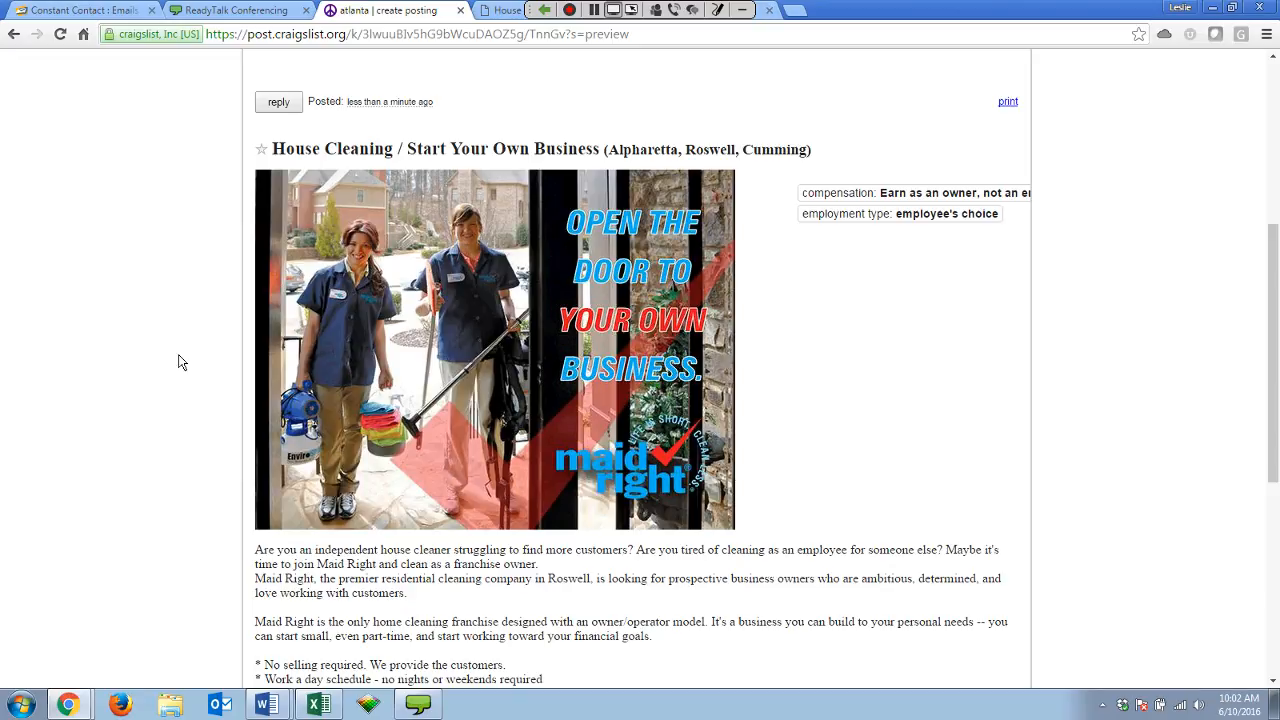
pyautogui.scroll(2, 183, 363)
pyautogui.scroll(-1, 193, 372)
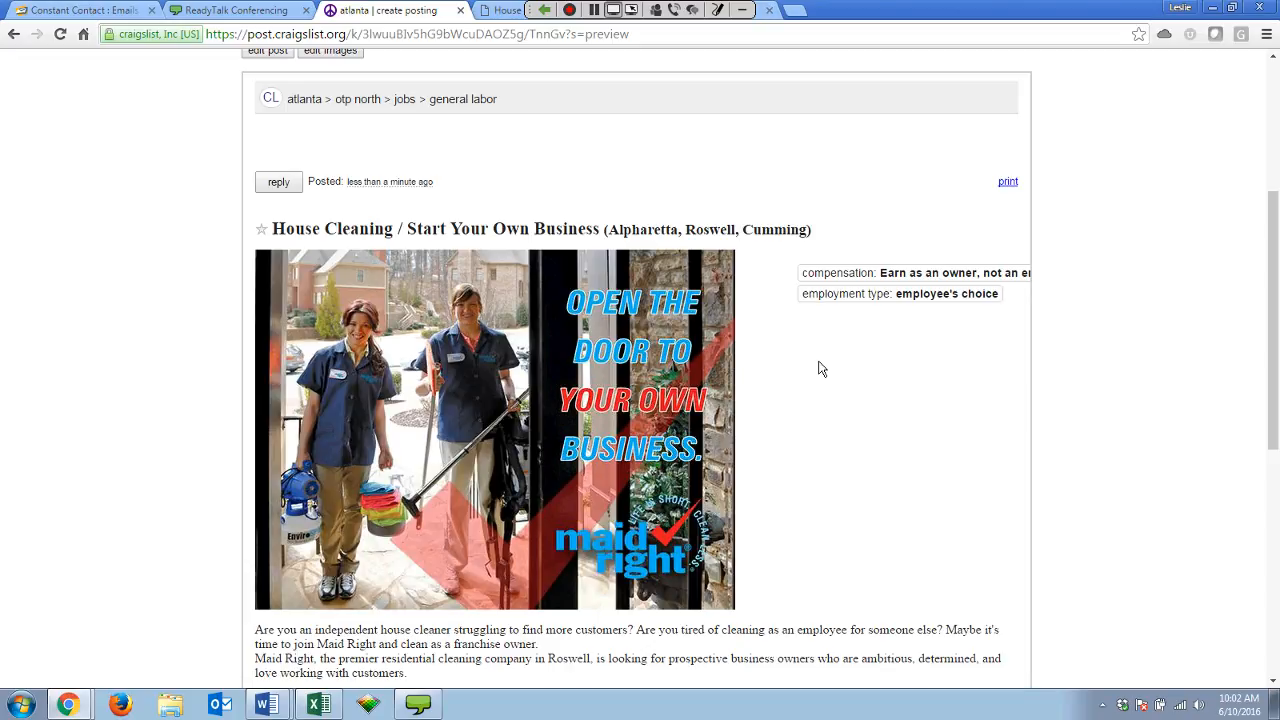
pyautogui.scroll(-1, 818, 369)
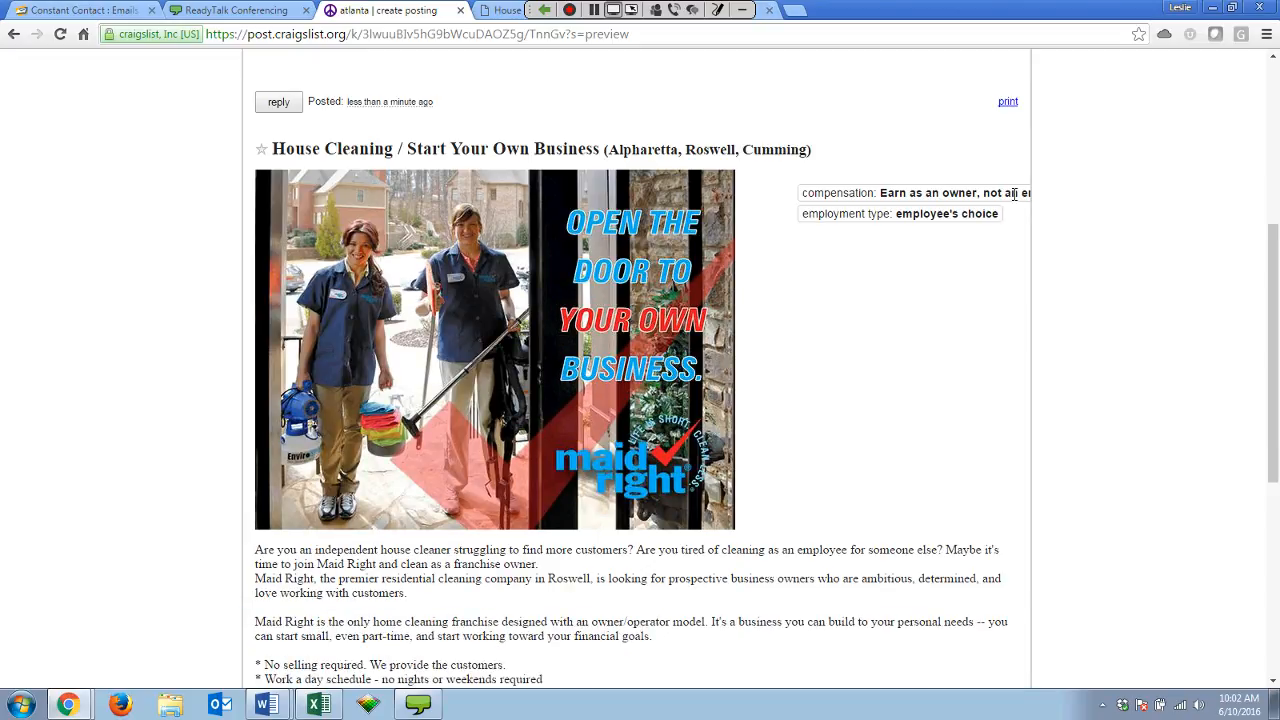
pyautogui.scroll(-2, 1013, 193)
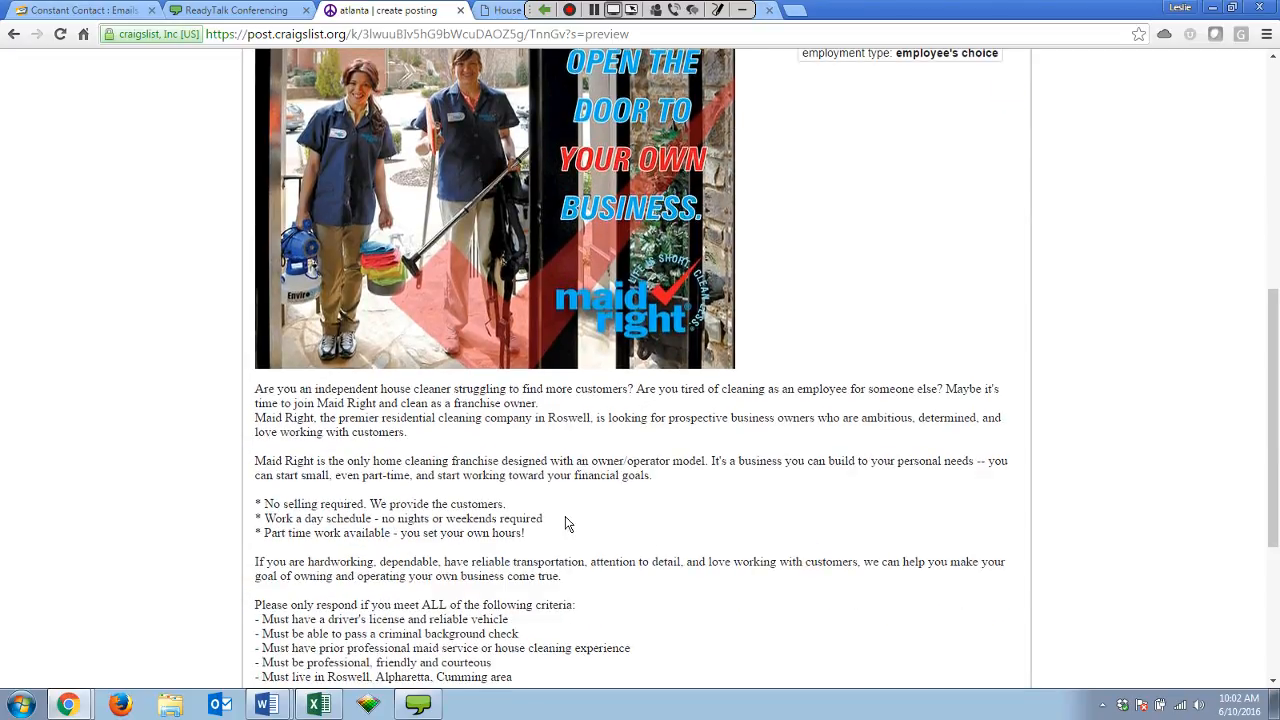
pyautogui.scroll(-2, 566, 524)
pyautogui.scroll(-2, 556, 470)
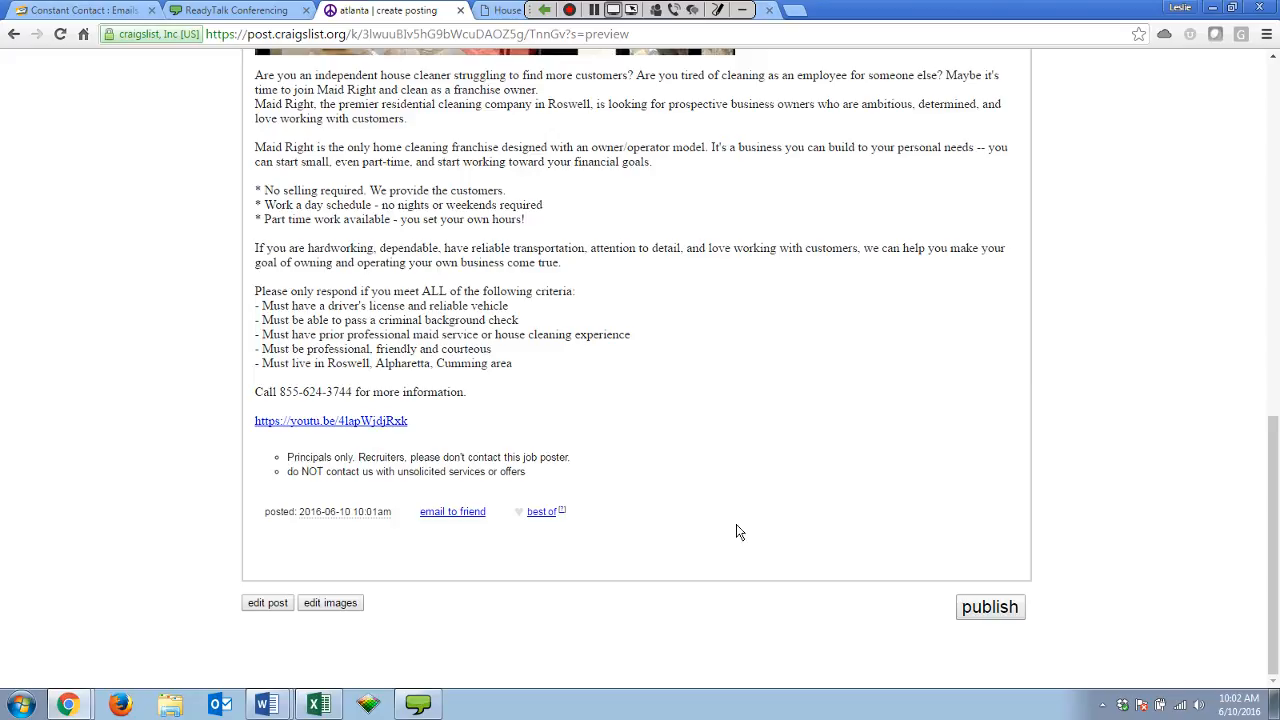
pyautogui.scroll(3, 620, 670)
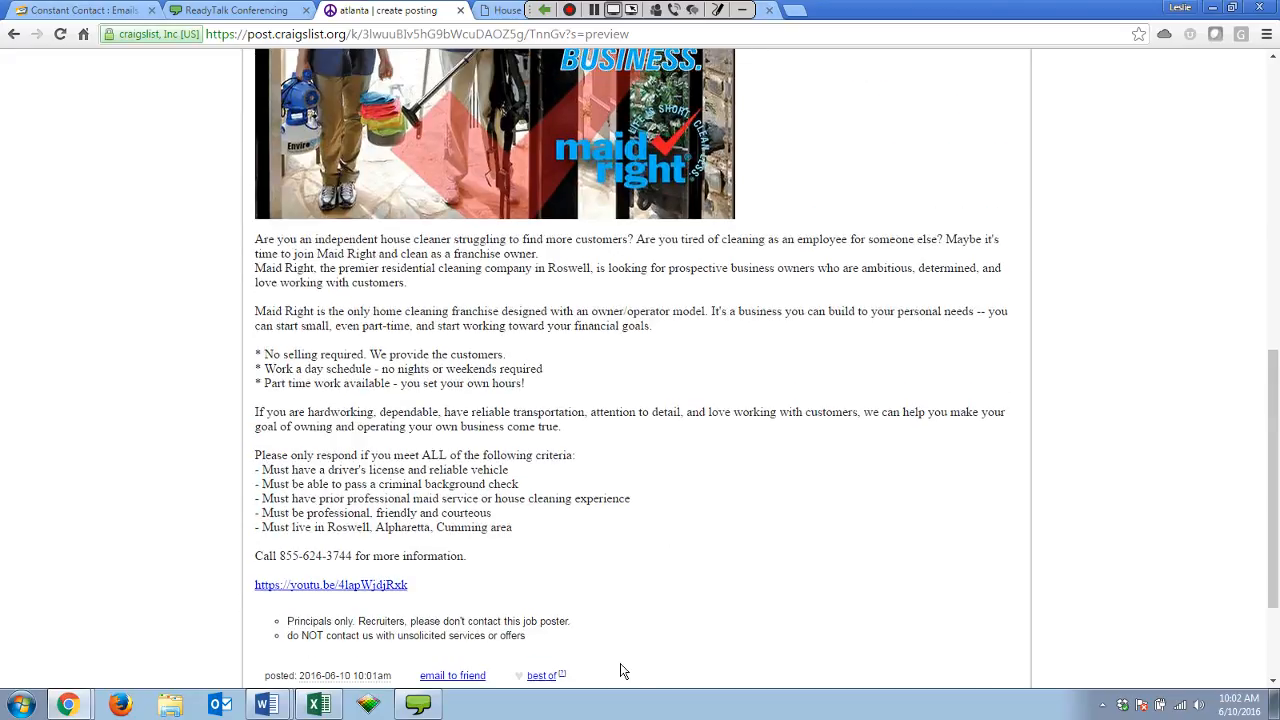
pyautogui.scroll(3, 620, 670)
pyautogui.scroll(-6, 563, 620)
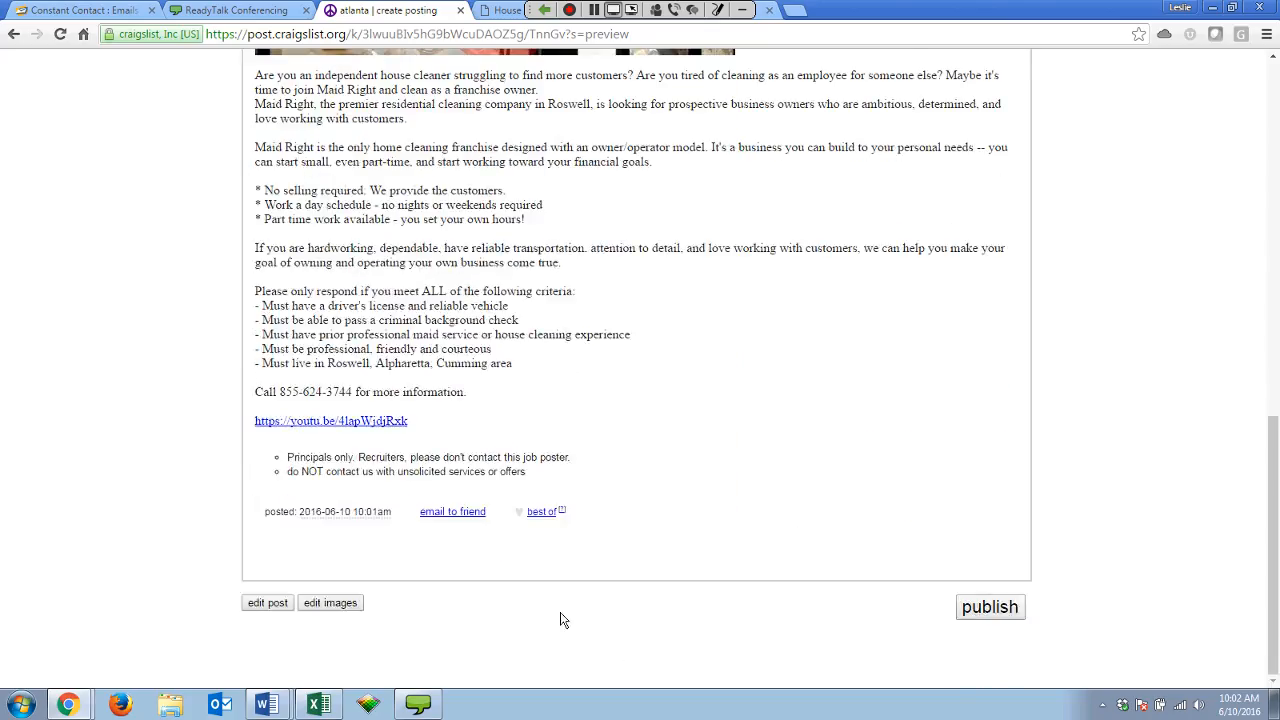
# Add a cross street (Hay…) and the city Alpharetta, GA from the suggestions, then continue to the map.
pyautogui.click(267, 603)
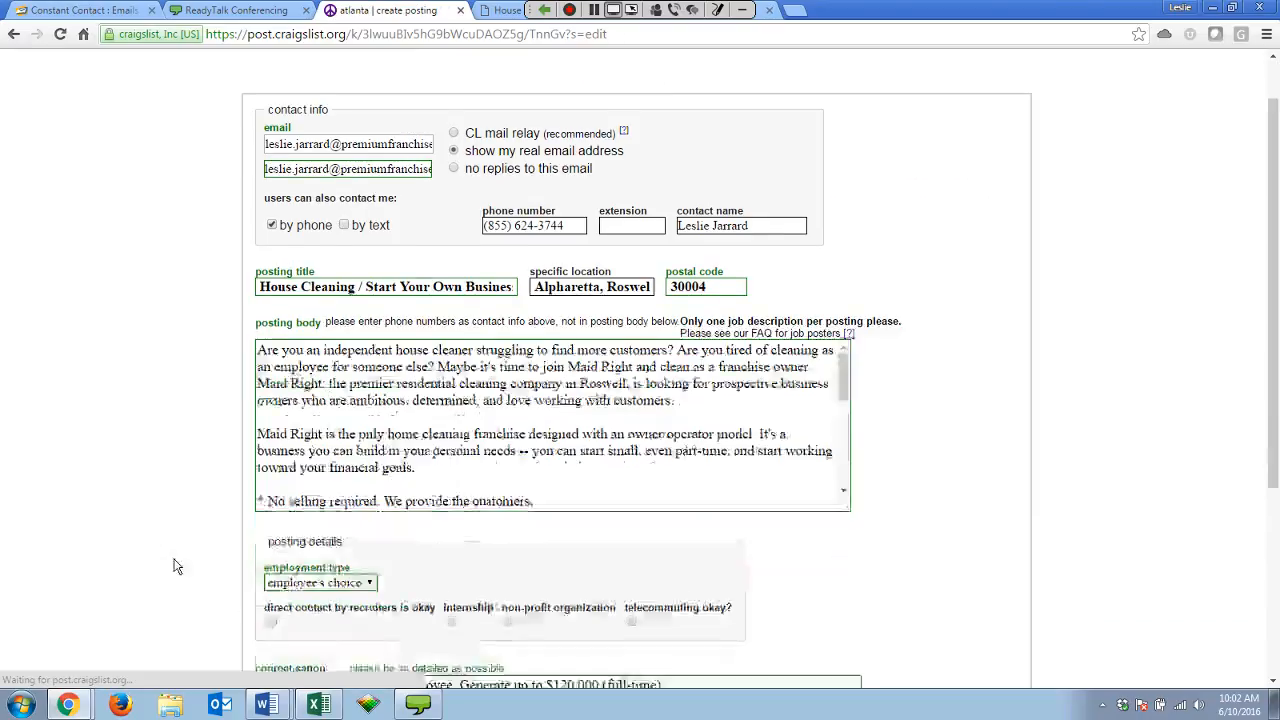
pyautogui.scroll(-5, 174, 567)
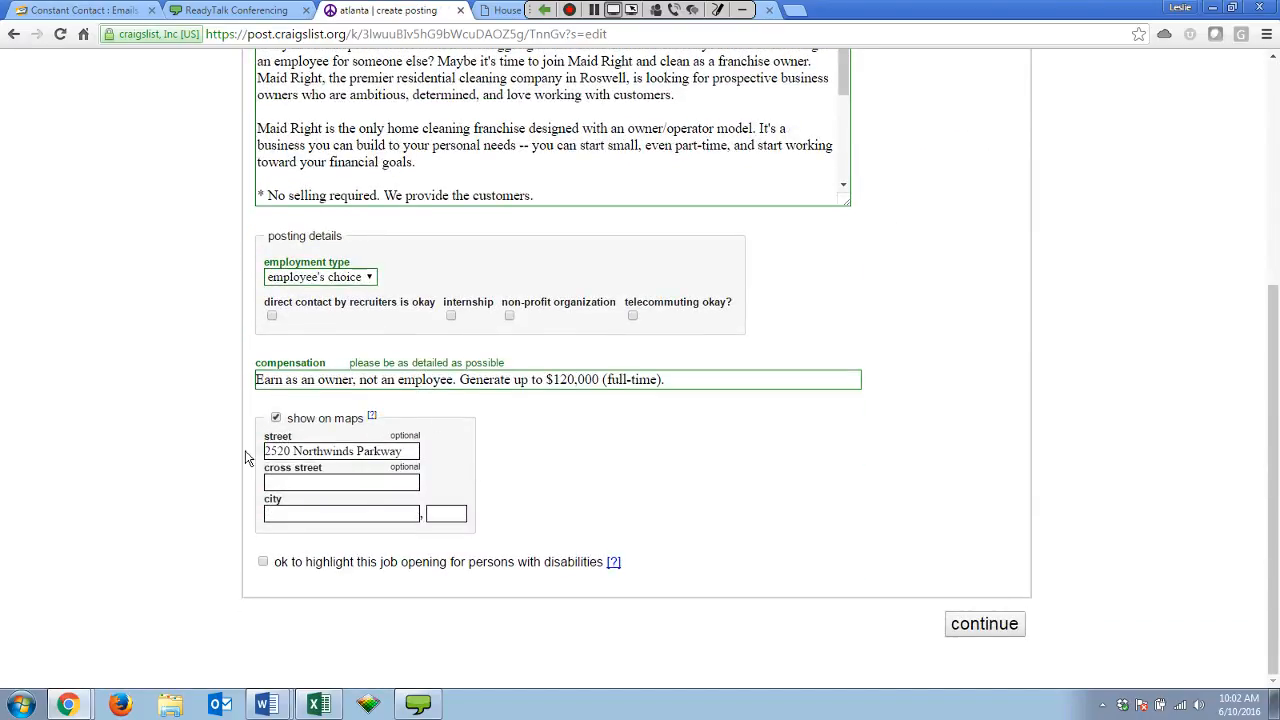
pyautogui.click(299, 483)
pyautogui.write('Hay')
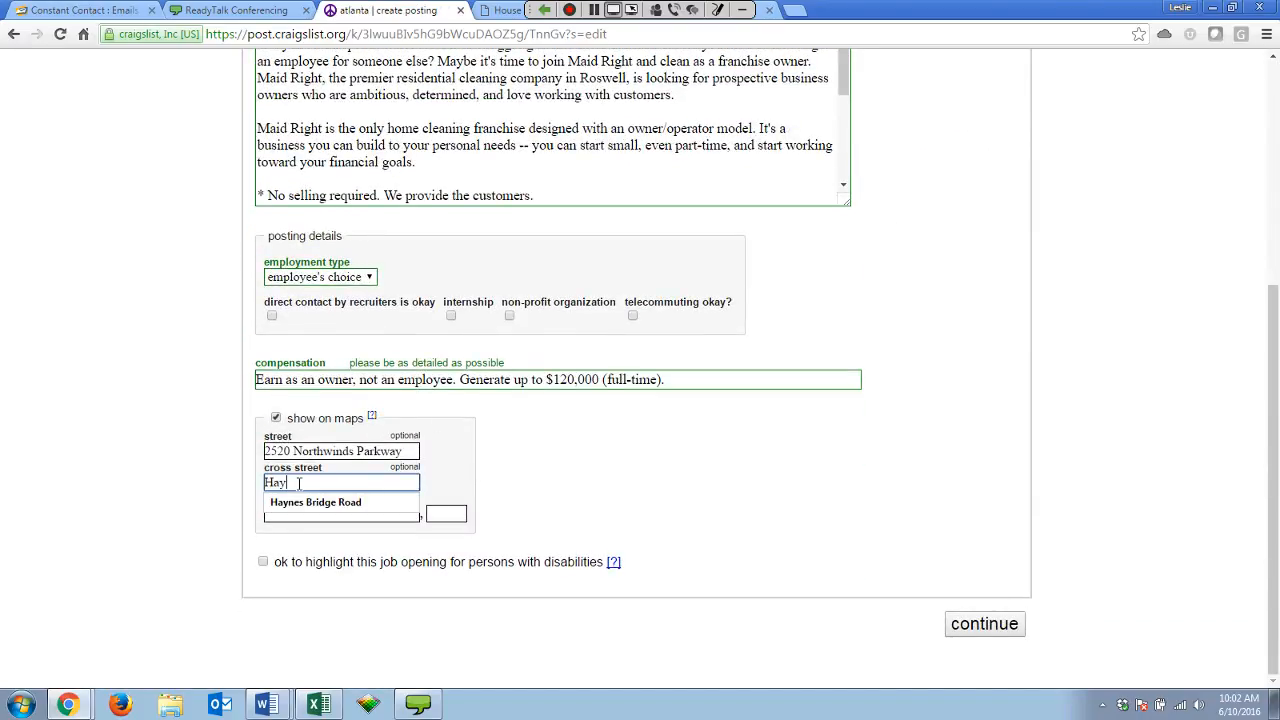
pyautogui.click(330, 503)
pyautogui.click(327, 510)
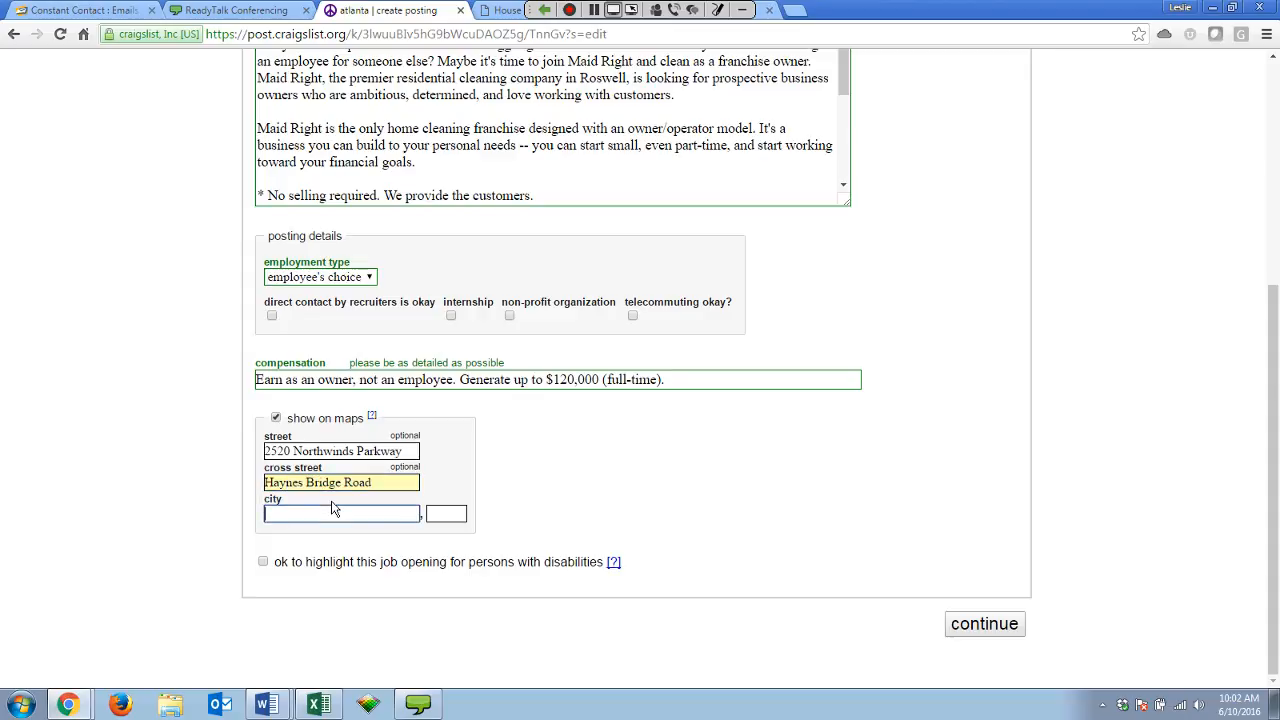
pyautogui.write('A')
pyautogui.click(371, 537)
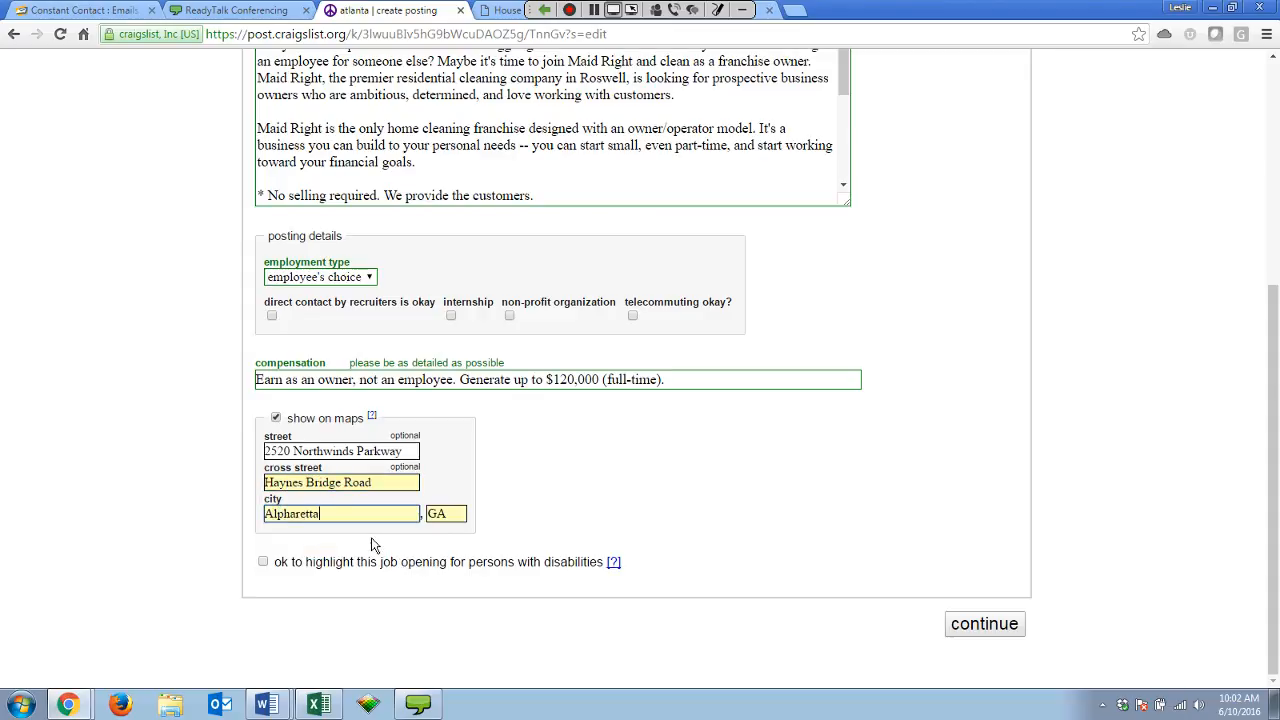
pyautogui.click(1000, 628)
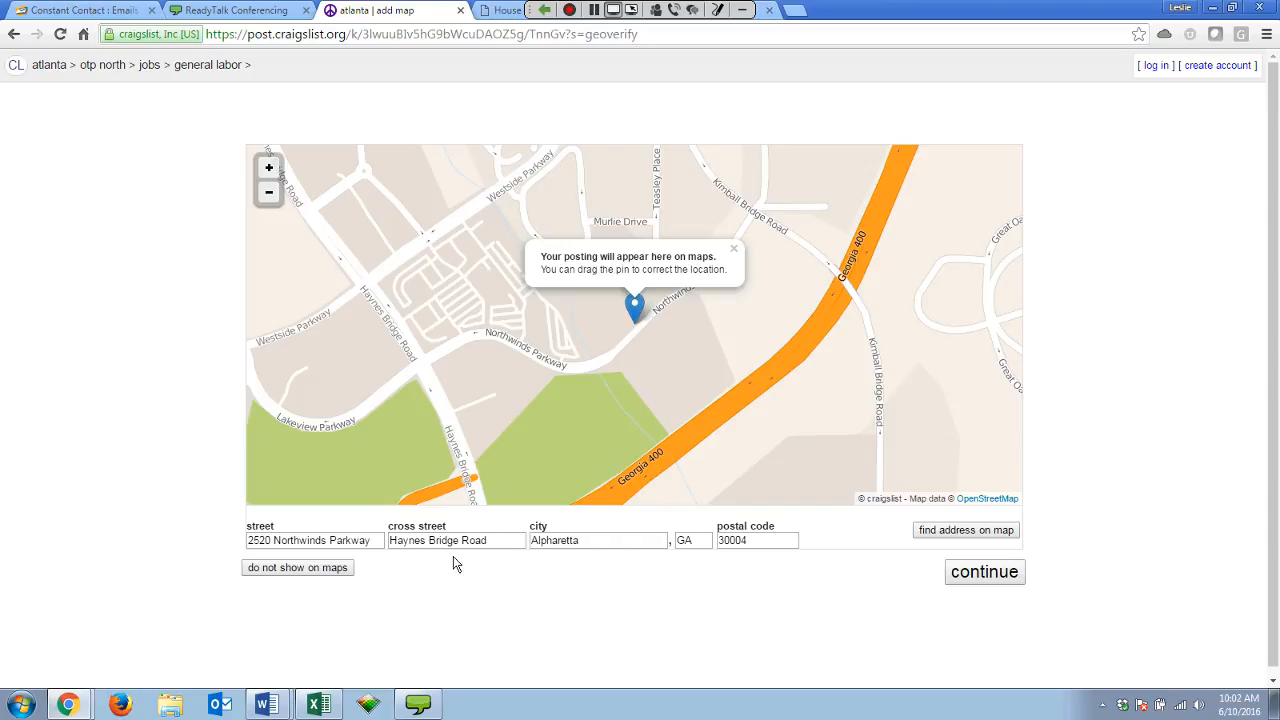
# Accept the map pin and review the draft preview with its location map.
pyautogui.click(955, 572)
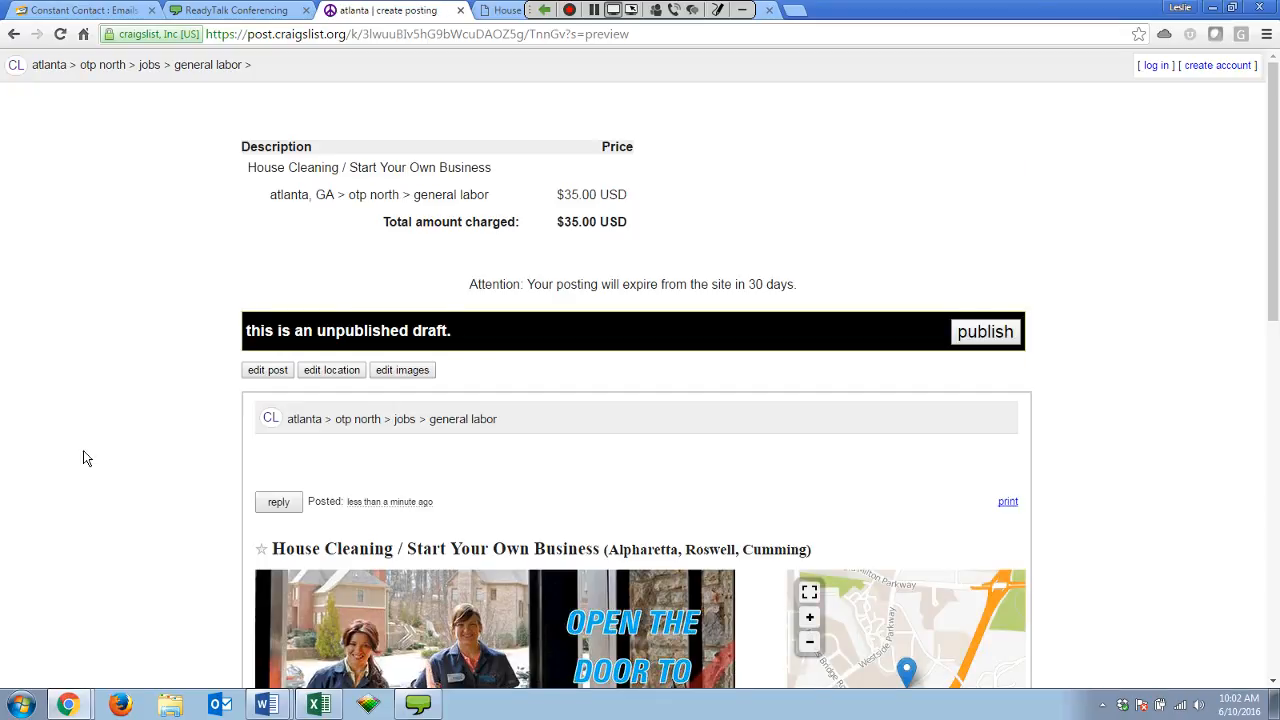
pyautogui.scroll(-1, 83, 457)
pyautogui.scroll(-2, 84, 452)
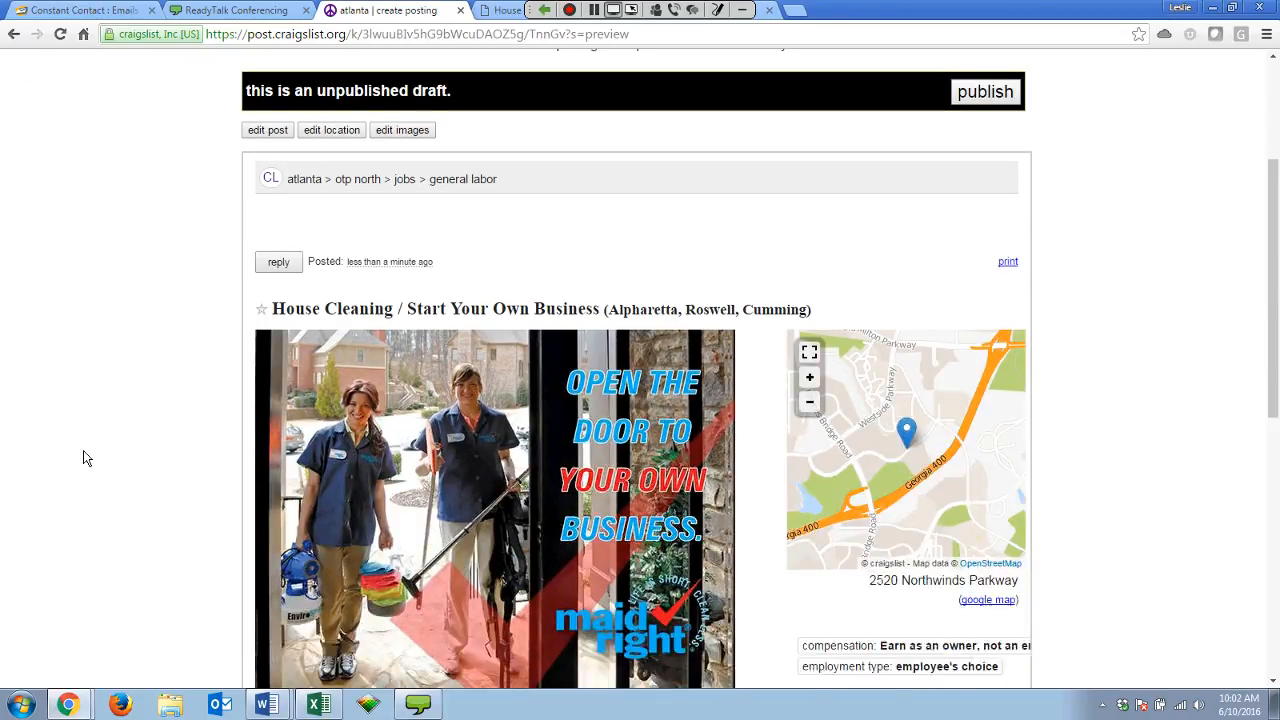
pyautogui.scroll(-2, 83, 458)
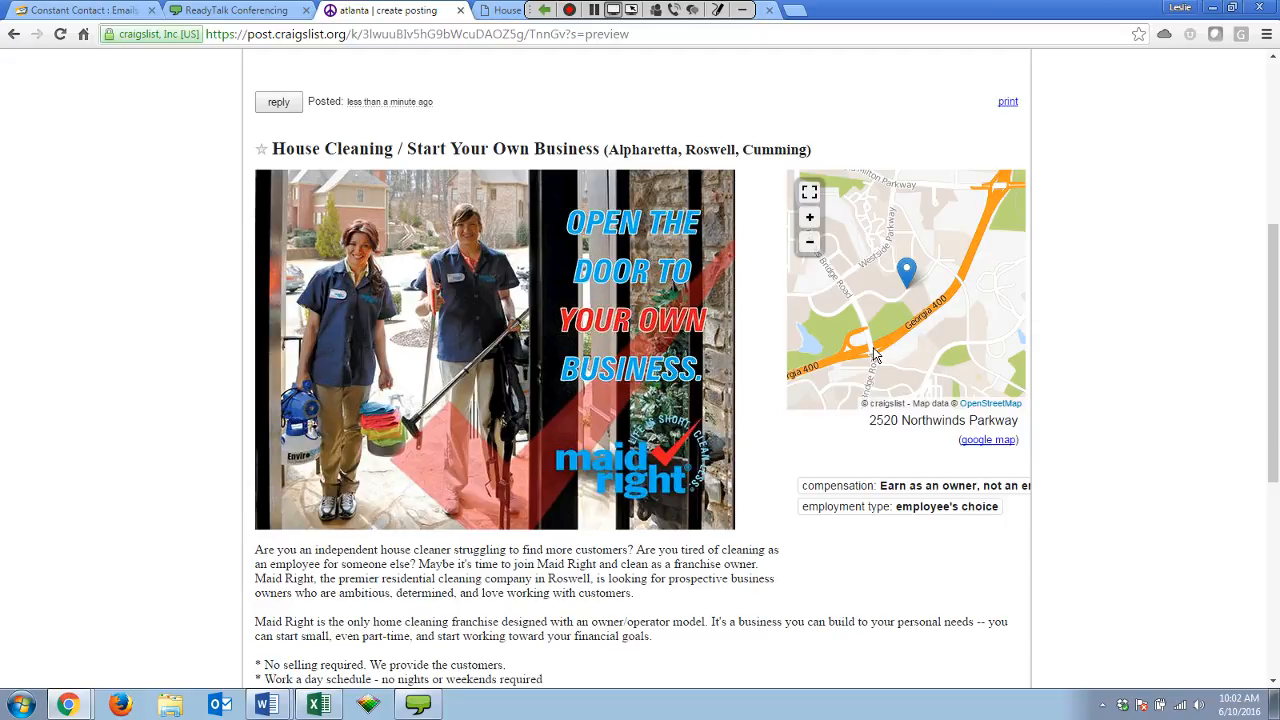
pyautogui.scroll(-1, 873, 350)
pyautogui.scroll(2, 860, 340)
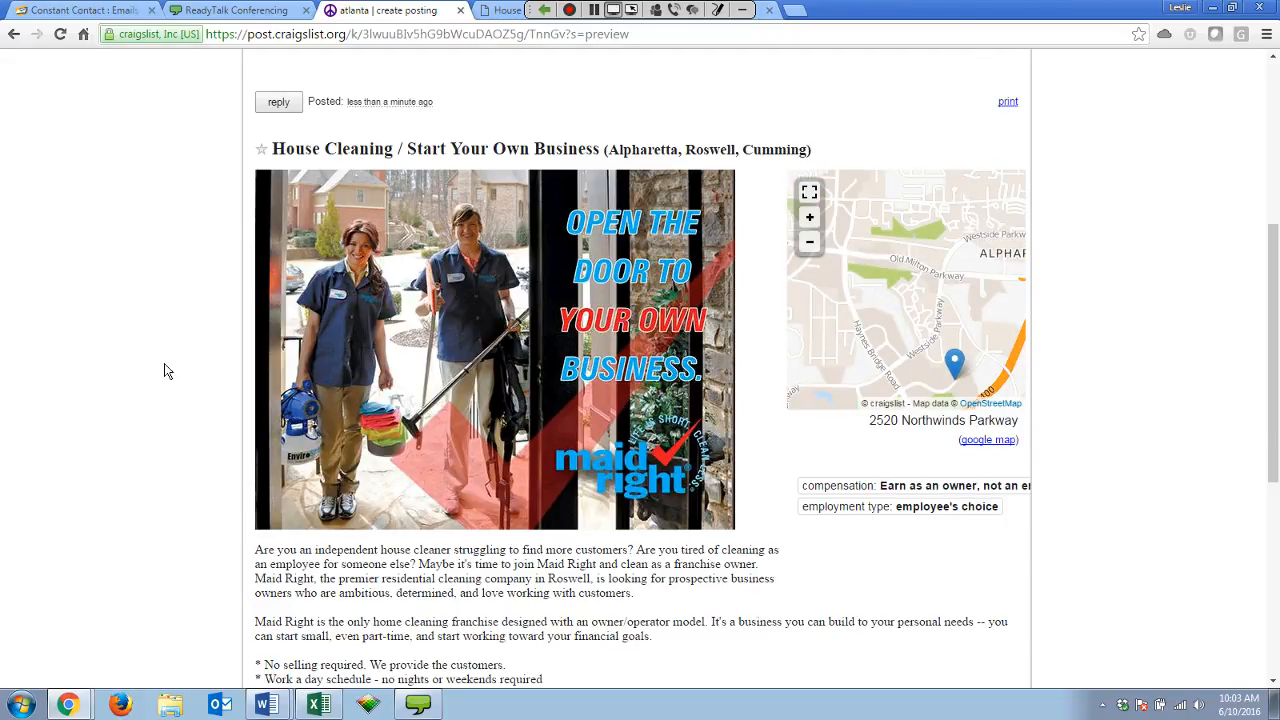
pyautogui.scroll(-1, 167, 370)
pyautogui.scroll(-1, 167, 370)
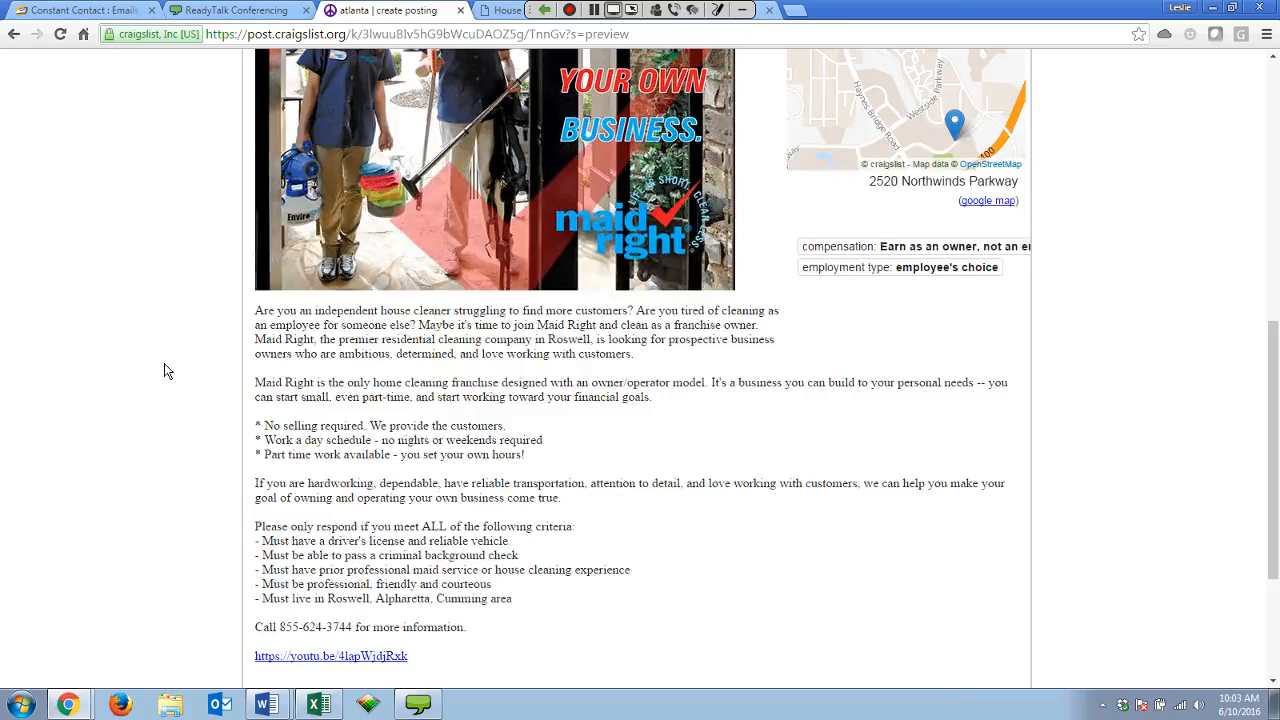
pyautogui.scroll(-3, 168, 380)
pyautogui.scroll(3, 168, 413)
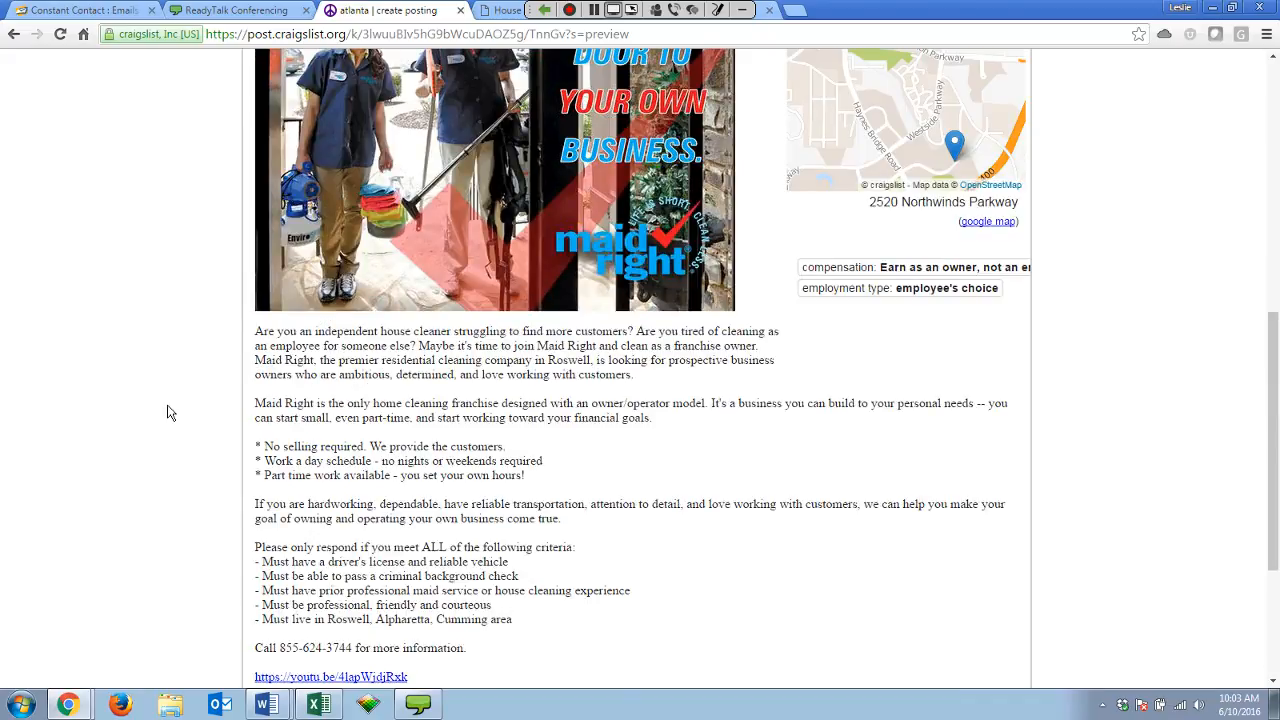
pyautogui.scroll(1, 171, 406)
pyautogui.scroll(-4, 171, 406)
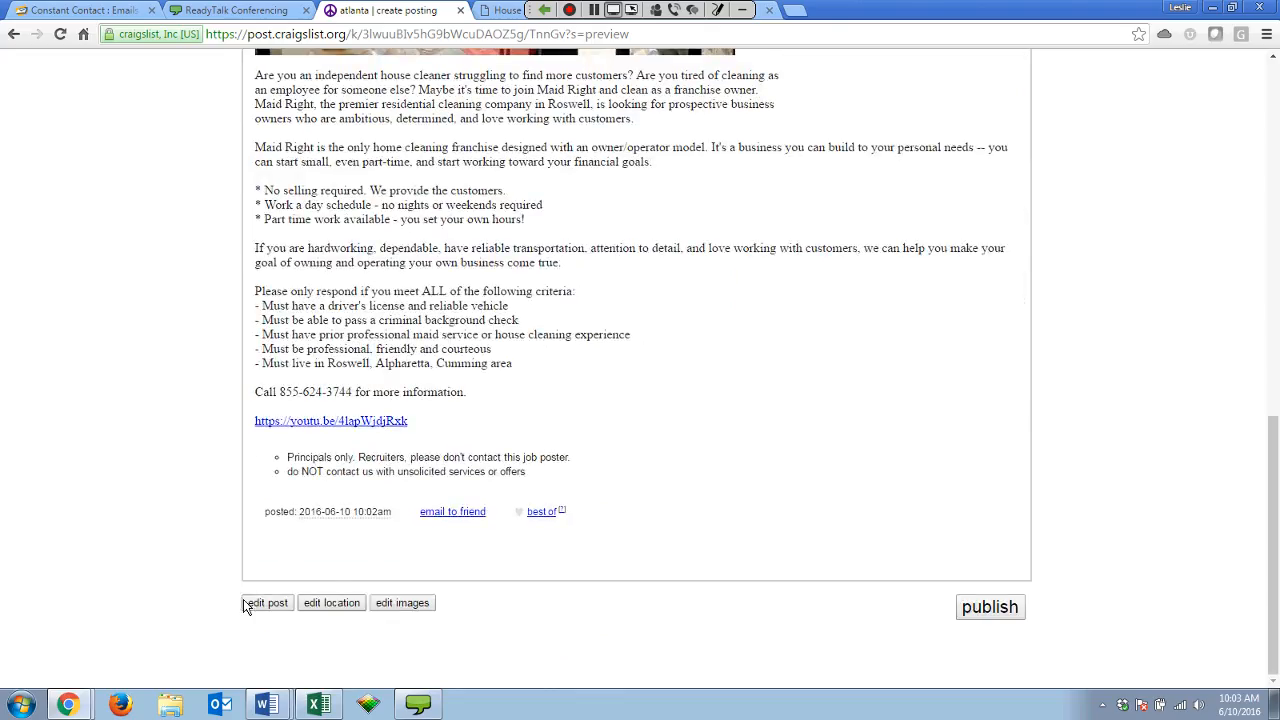
# Revisit the map location step, return to the preview, and reopen the posting for editing.
pyautogui.click(312, 606)
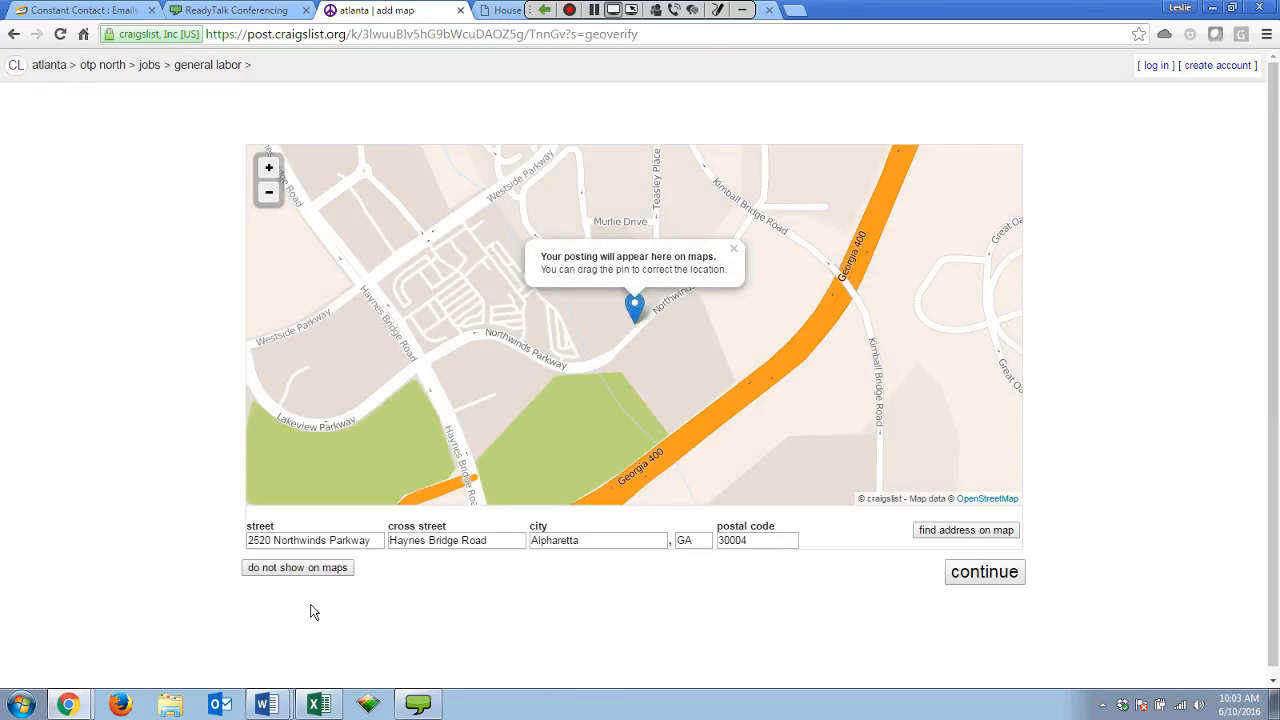
pyautogui.click(13, 37)
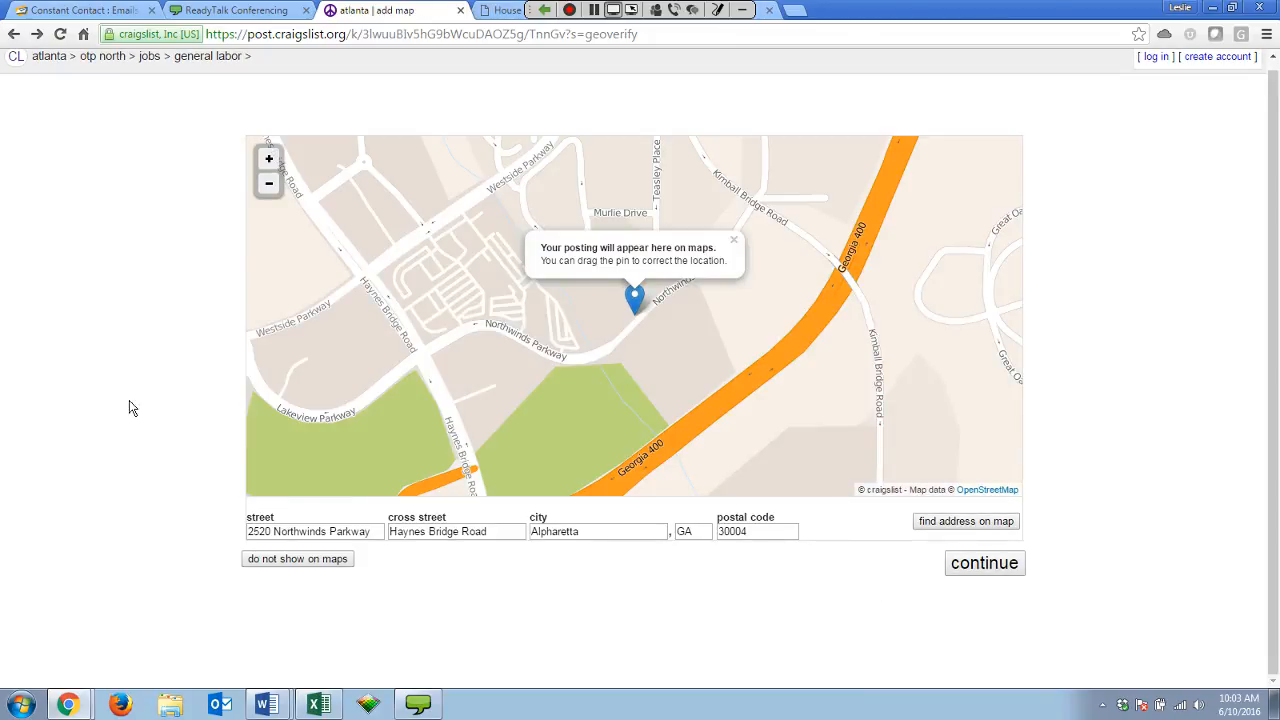
pyautogui.click(984, 571)
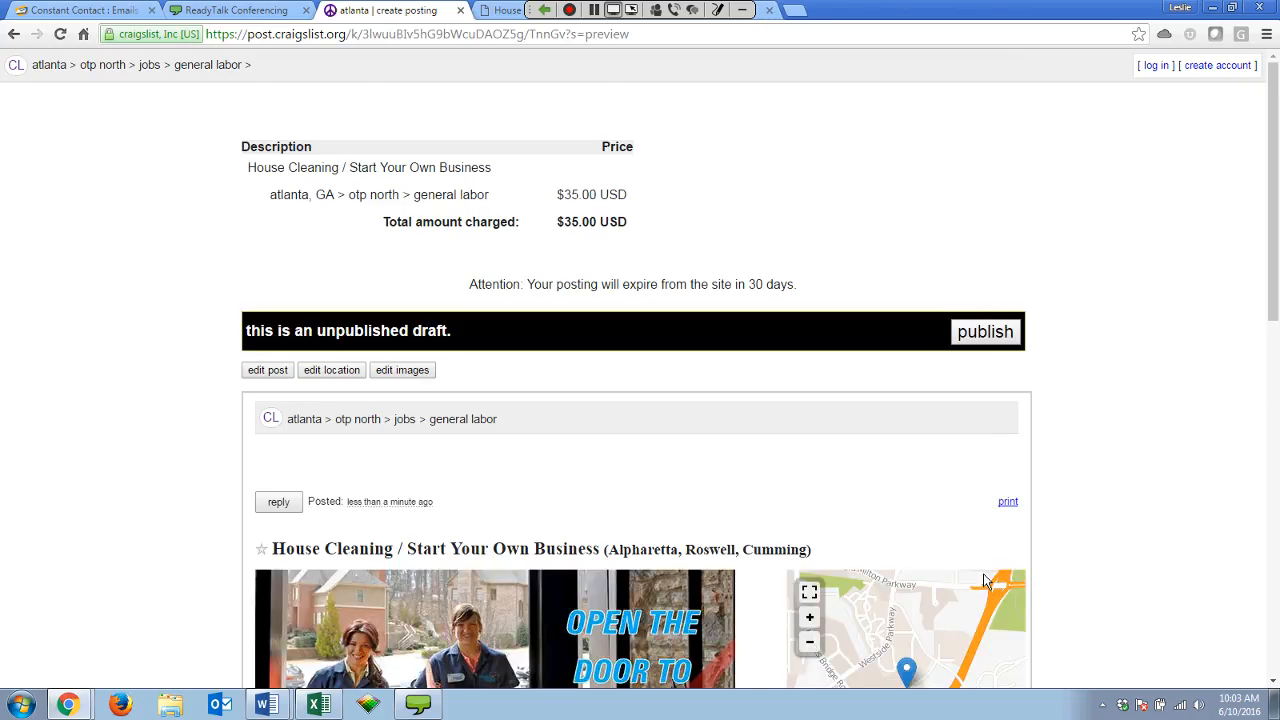
pyautogui.scroll(-1, 983, 573)
pyautogui.scroll(-5, 549, 534)
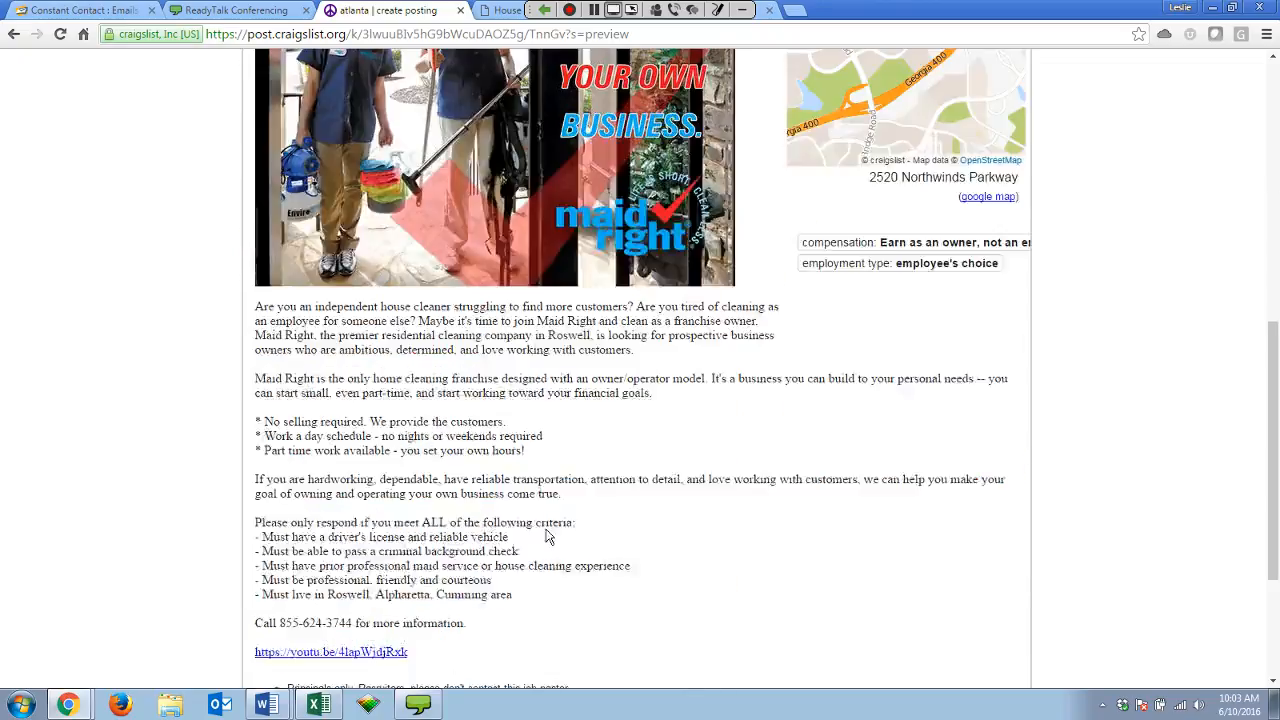
pyautogui.click(285, 609)
# Turn off showing the posting on maps and save the edit.
pyautogui.scroll(-4, 285, 609)
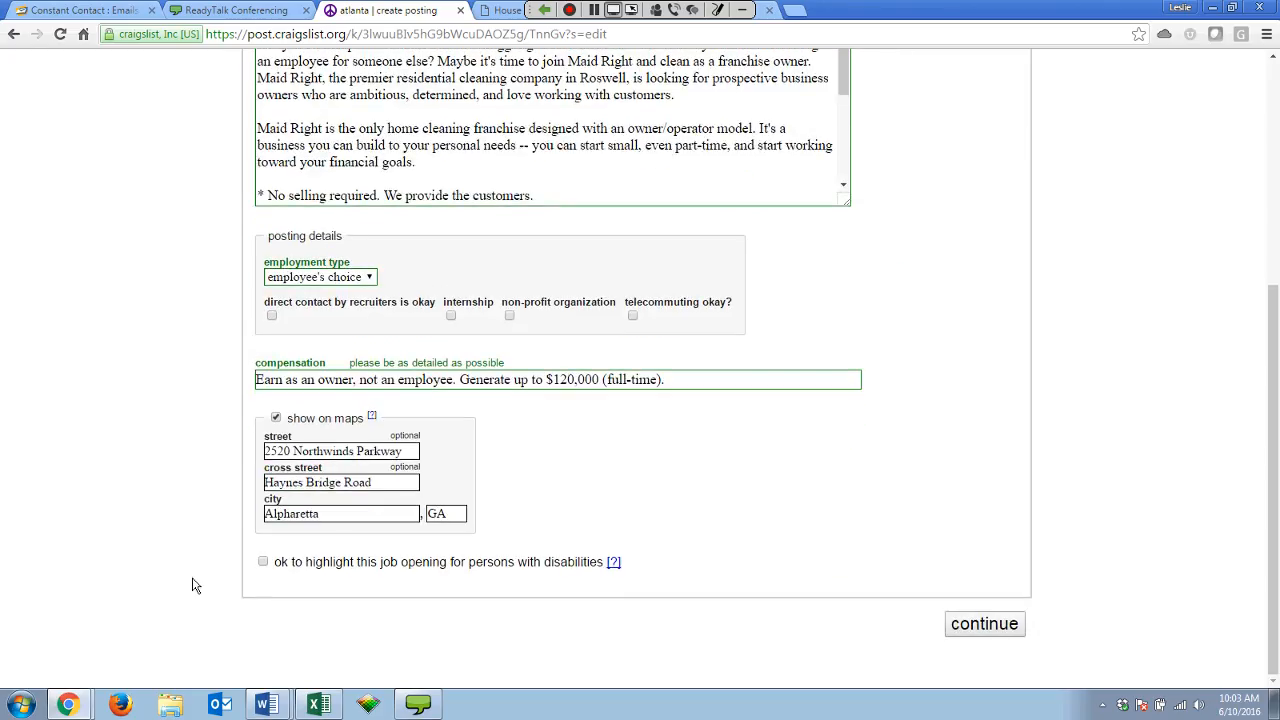
pyautogui.click(276, 418)
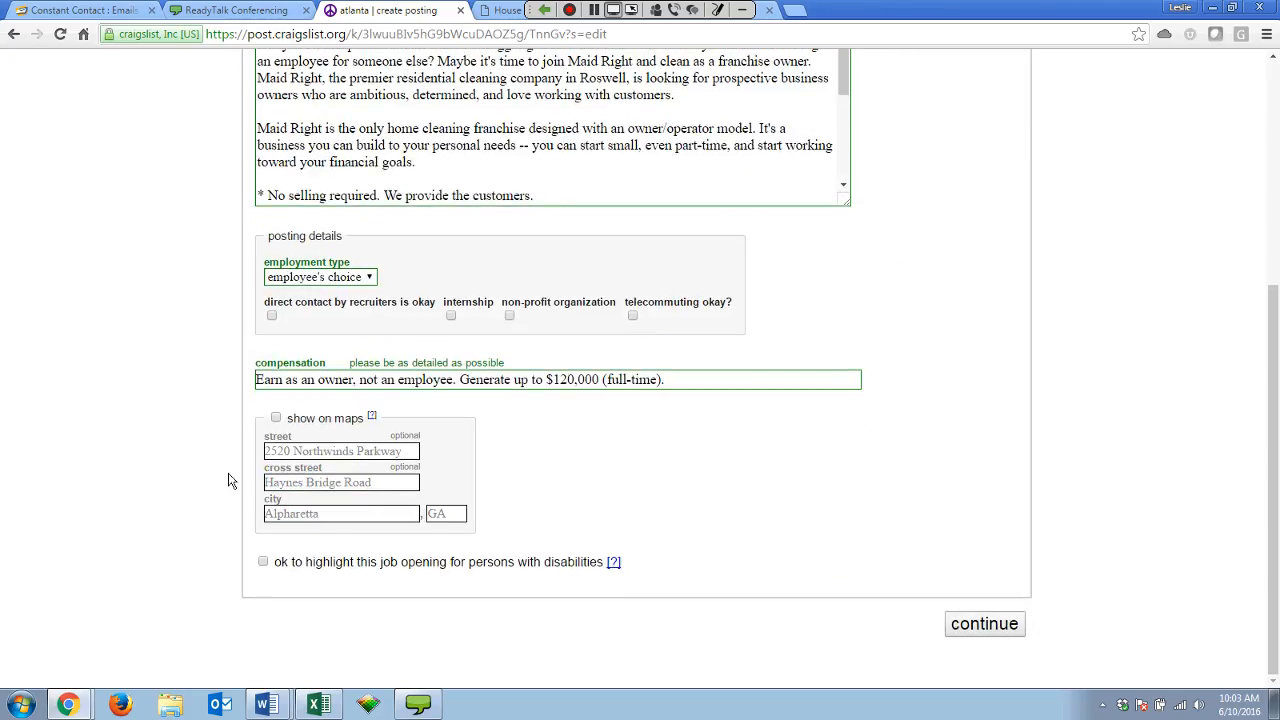
pyautogui.click(985, 626)
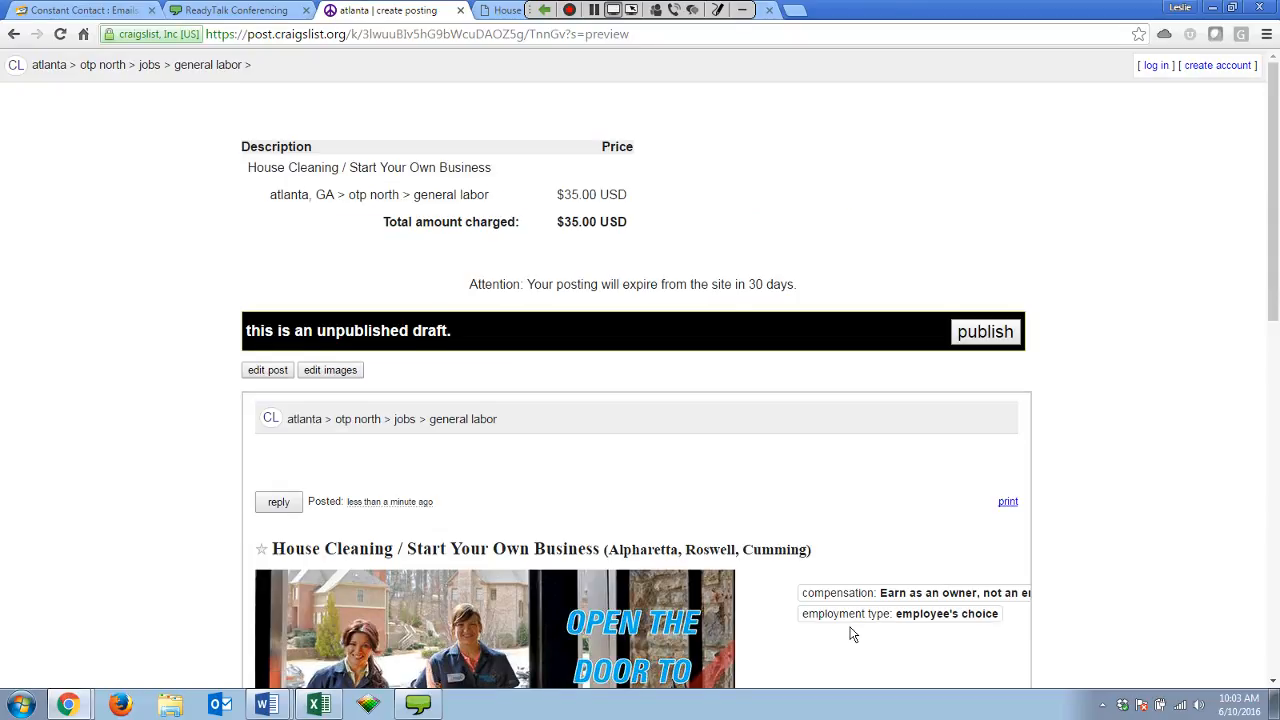
# Review the draft preview without its location map and submit it for publishing.
pyautogui.scroll(-9, 166, 517)
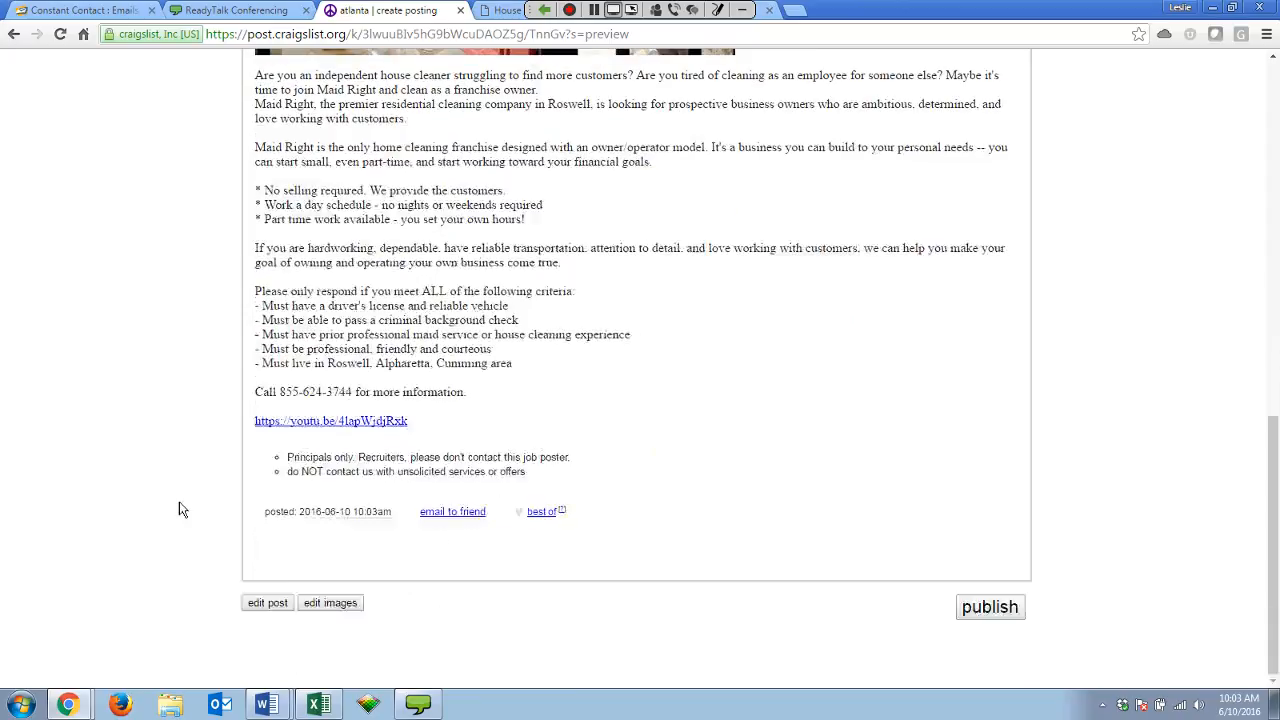
pyautogui.scroll(2, 180, 510)
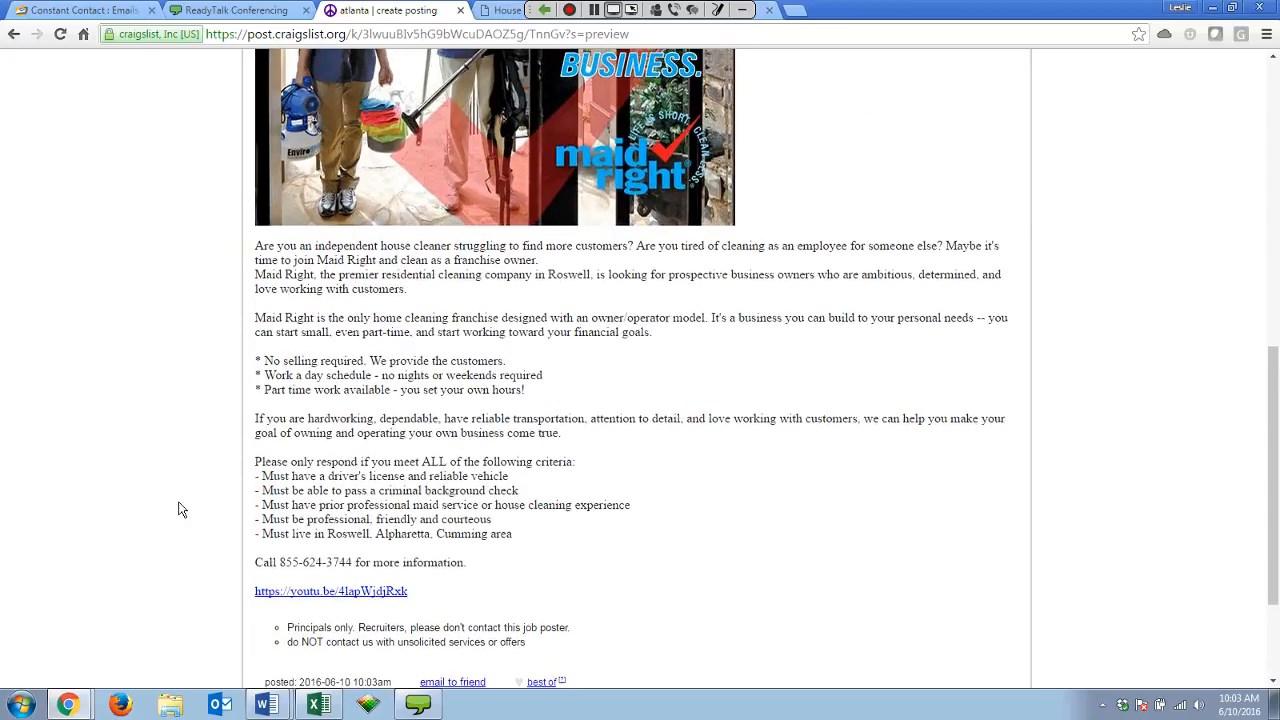
pyautogui.scroll(4, 180, 510)
pyautogui.scroll(-6, 180, 510)
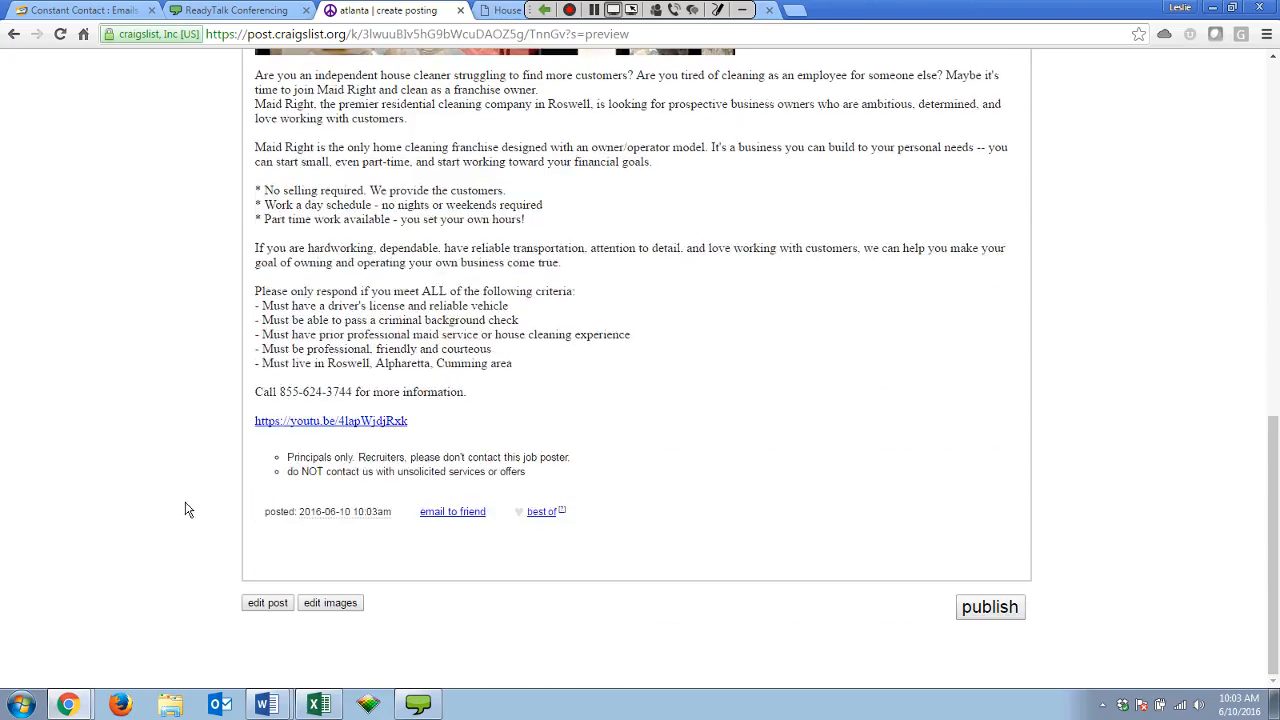
pyautogui.click(982, 612)
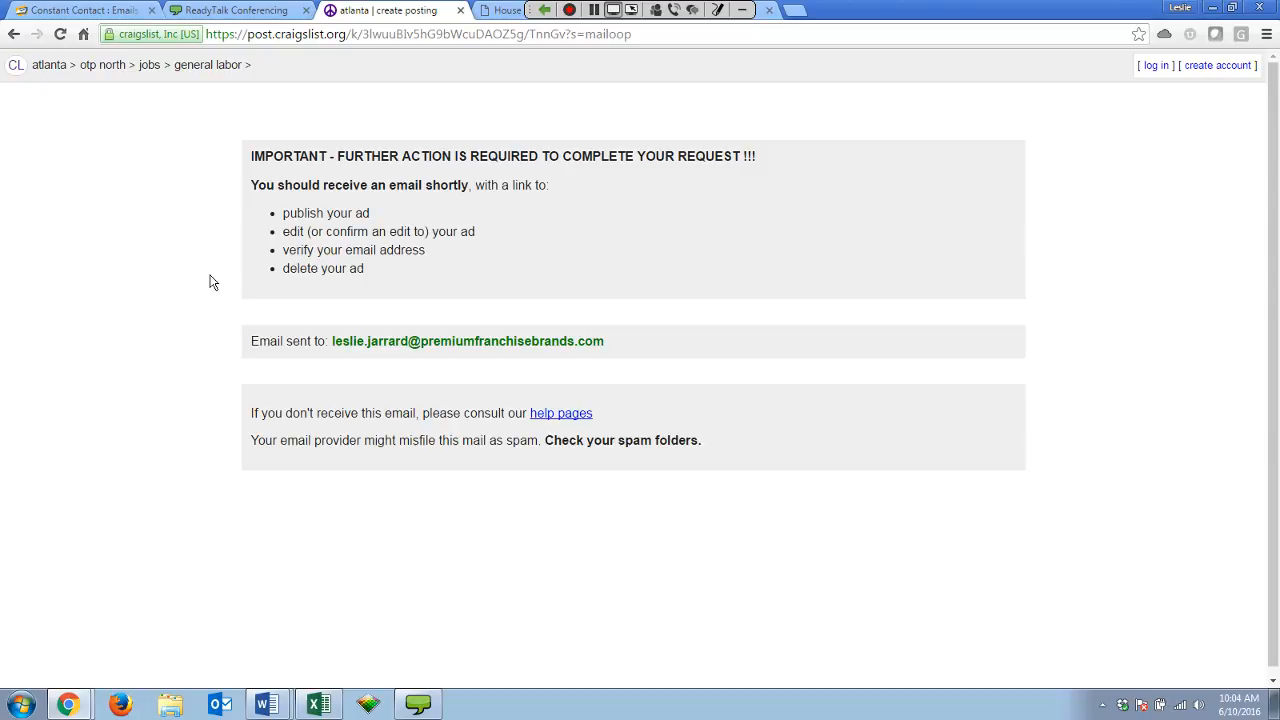
# Finish submitting the posting and reach the page saying a confirmation e-mail was sent.
pyautogui.click(569, 10)
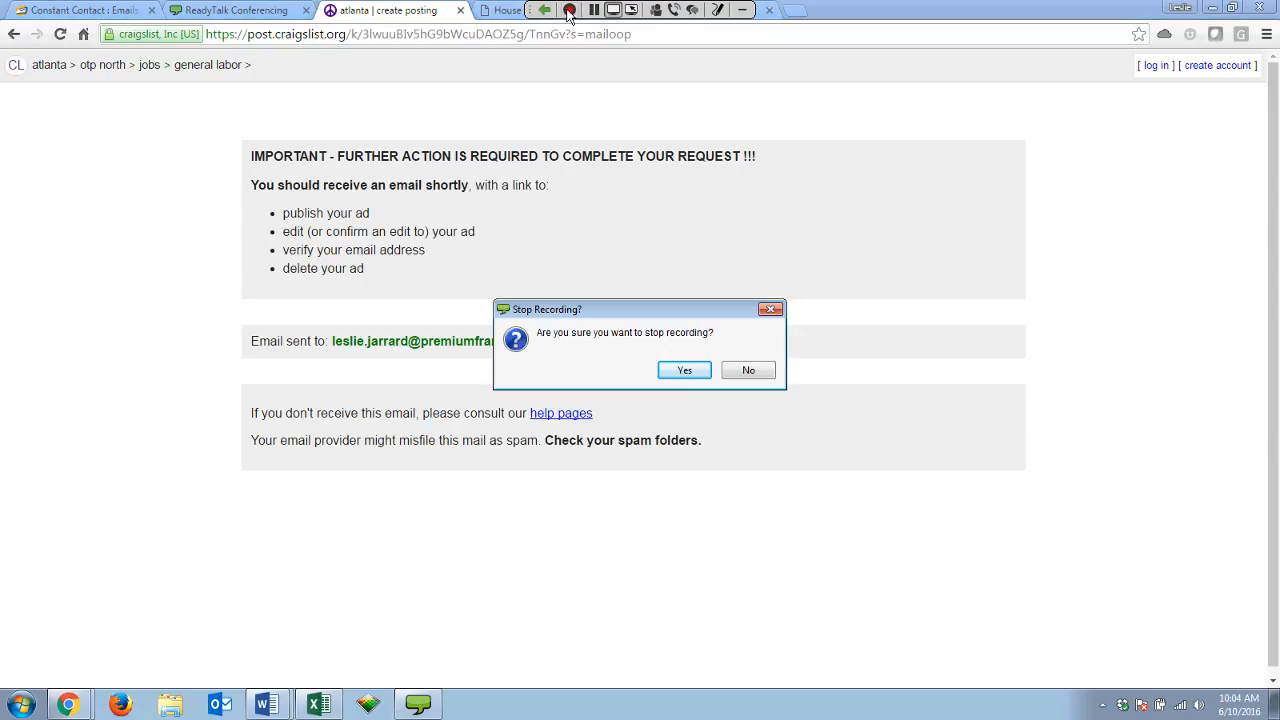